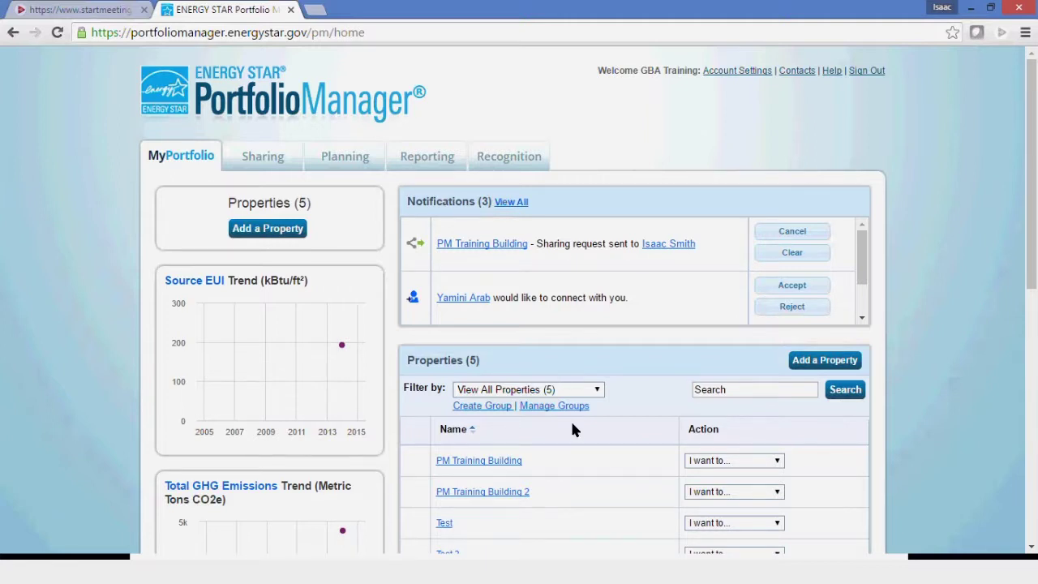
# Look through the portfolio's property list and open PM Training Building 2.
pyautogui.scroll(-1, 572, 423)
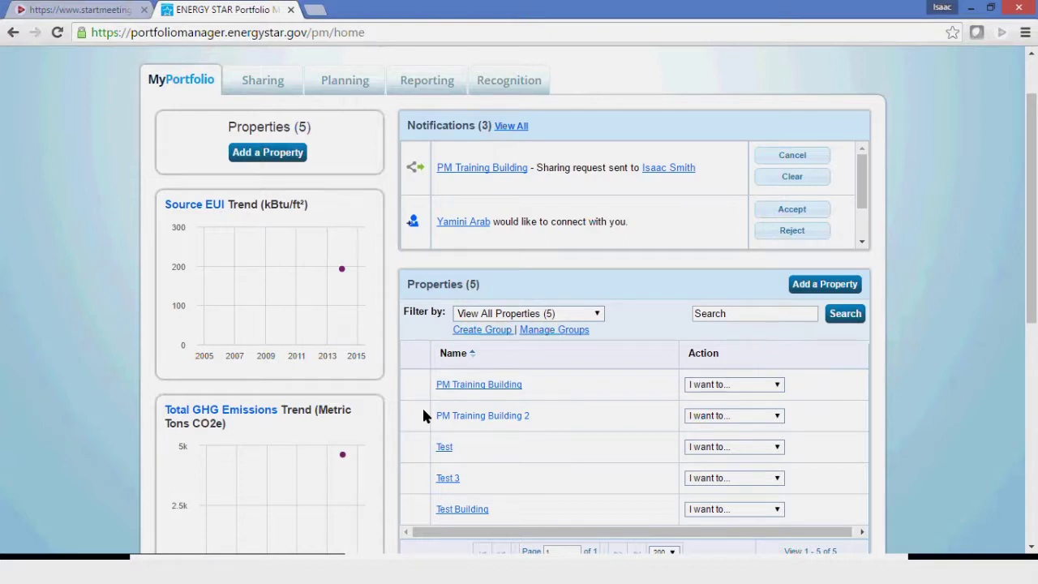
pyautogui.scroll(-1, 406, 390)
pyautogui.scroll(-1, 858, 446)
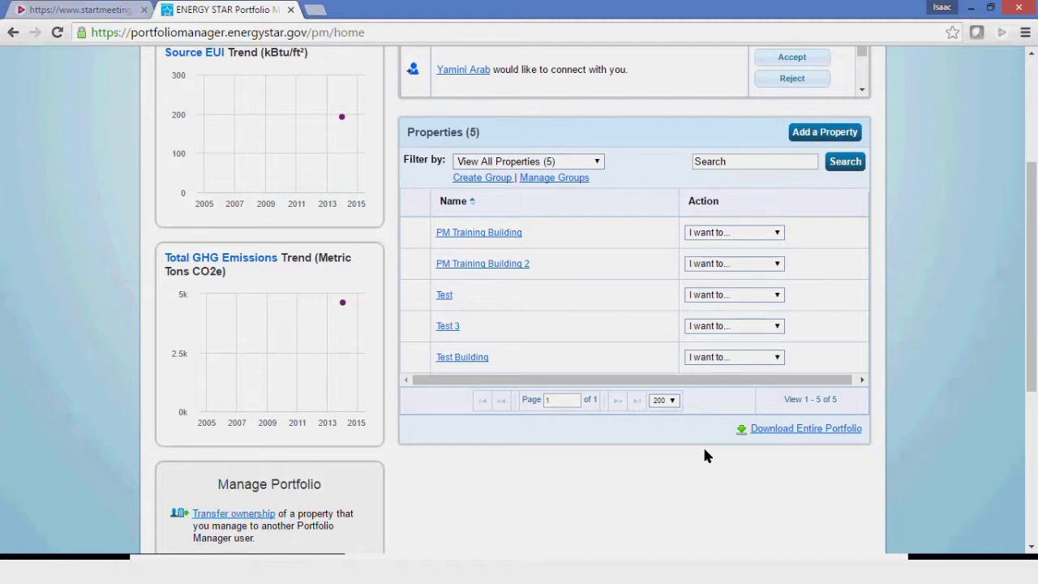
pyautogui.scroll(2, 704, 456)
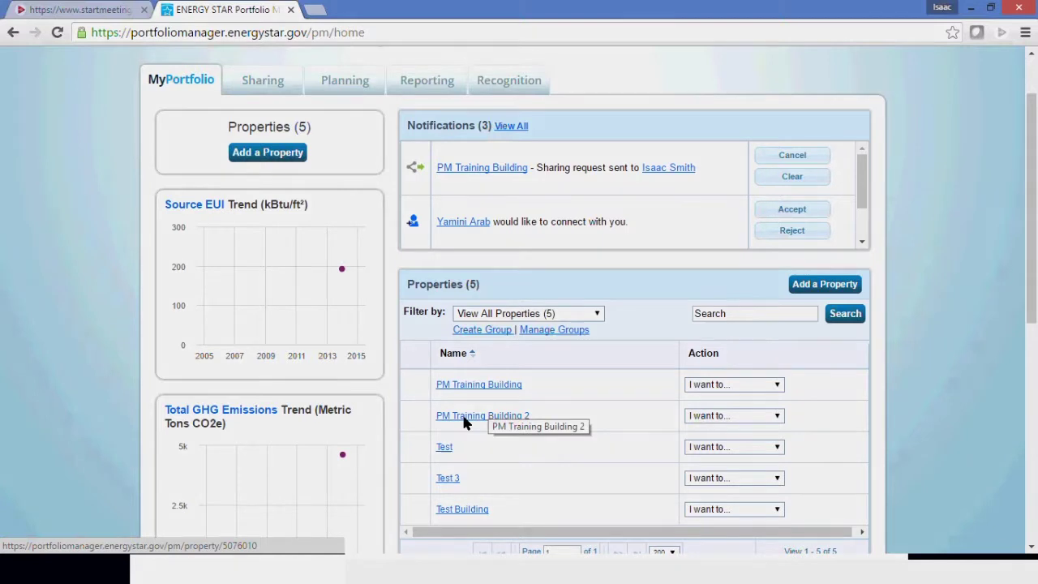
pyautogui.click(463, 419)
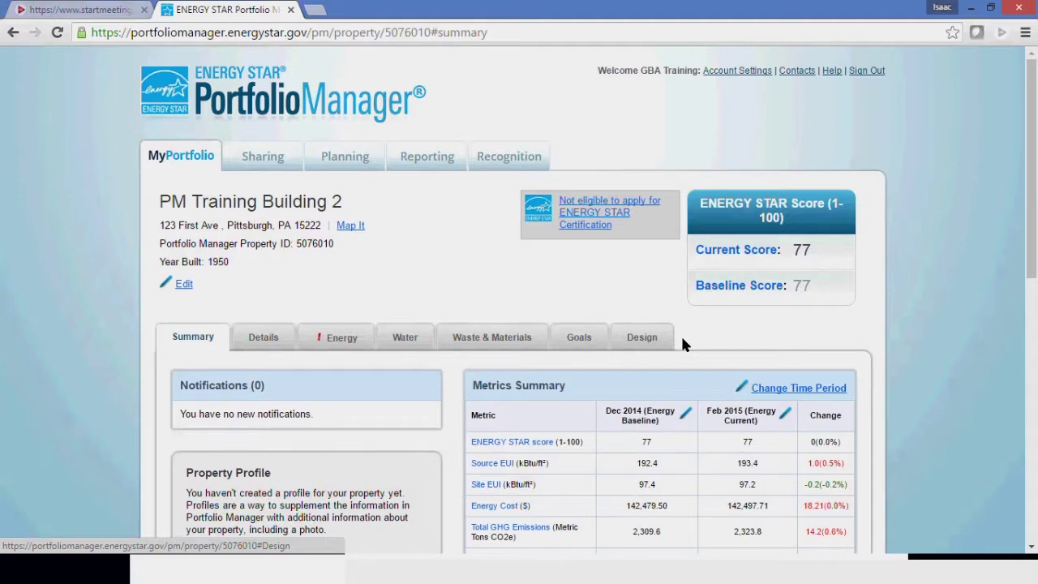
# Review the building's summary page, including the metrics summary, trend charts, data error check and sharing section.
pyautogui.scroll(-1, 127, 295)
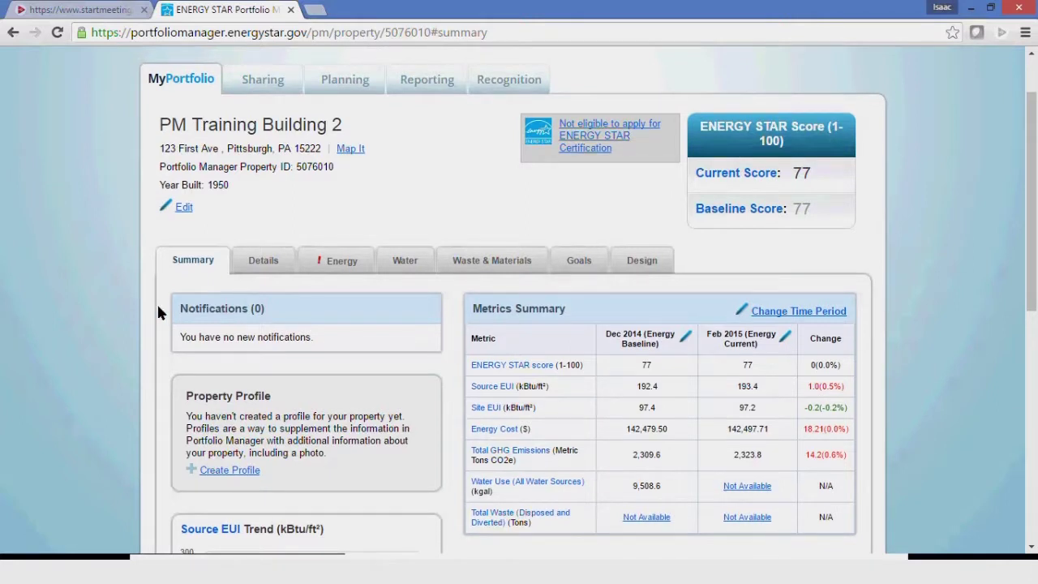
pyautogui.scroll(-4, 159, 306)
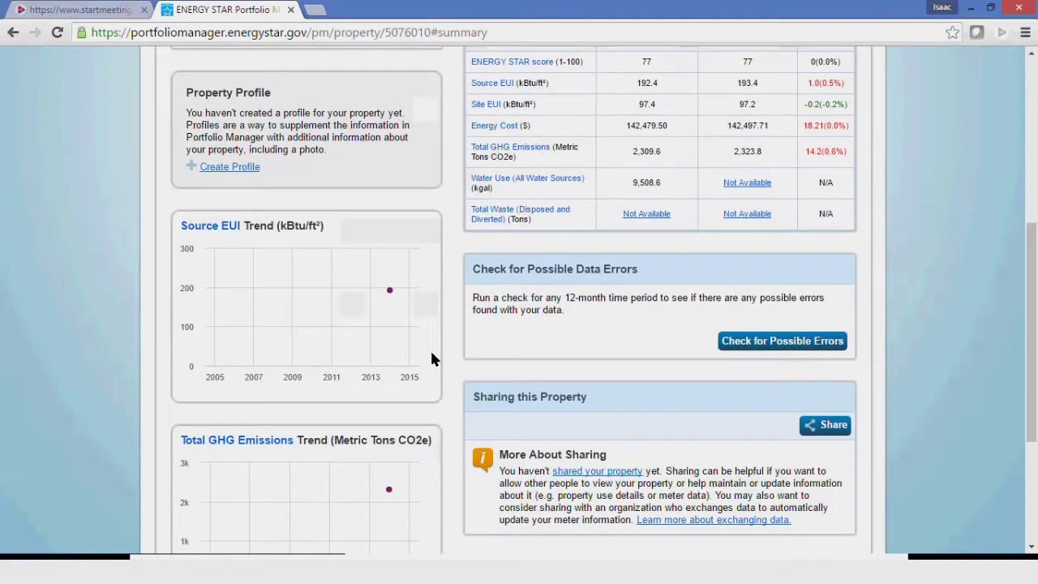
pyautogui.scroll(-1, 432, 359)
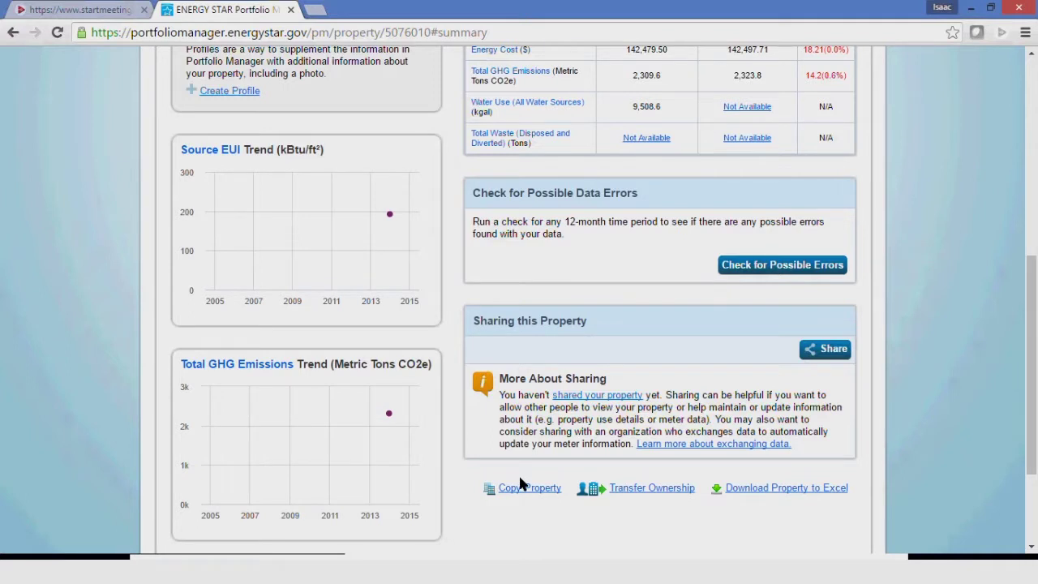
pyautogui.scroll(2, 520, 484)
pyautogui.scroll(2, 520, 484)
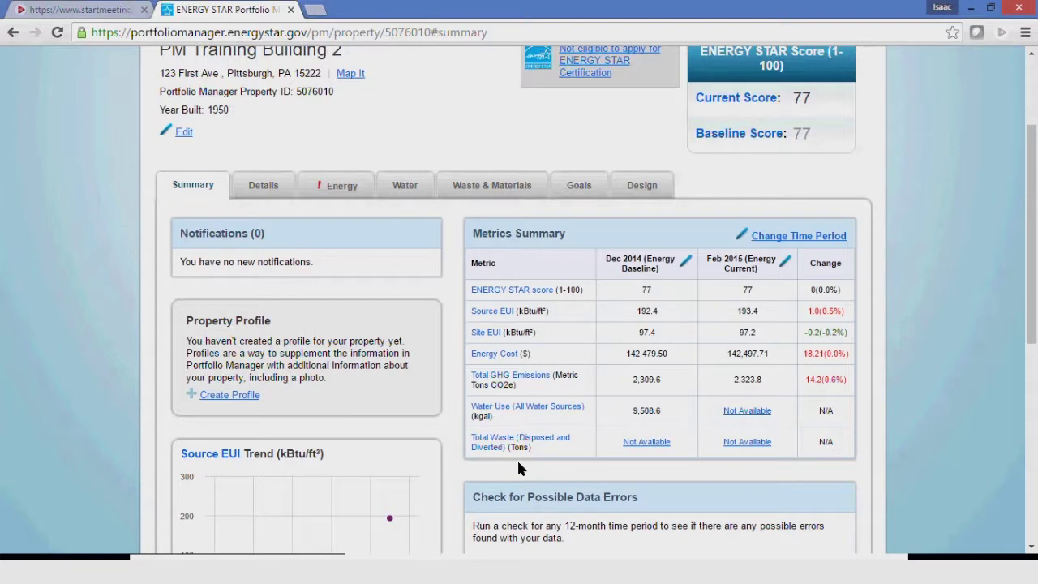
# Go to the building's details and open its basic information for editing.
pyautogui.click(262, 185)
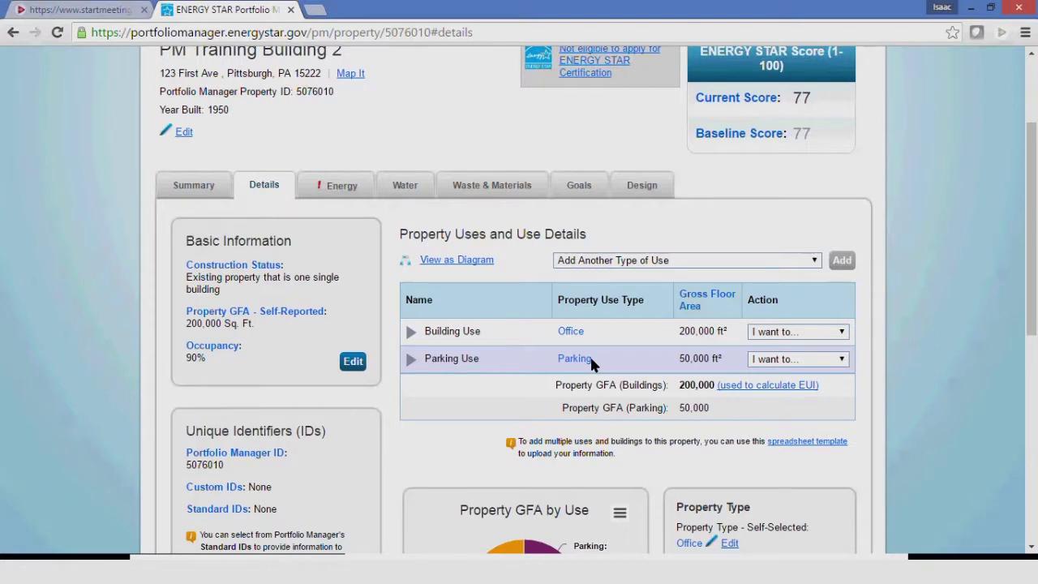
pyautogui.moveTo(355, 365)
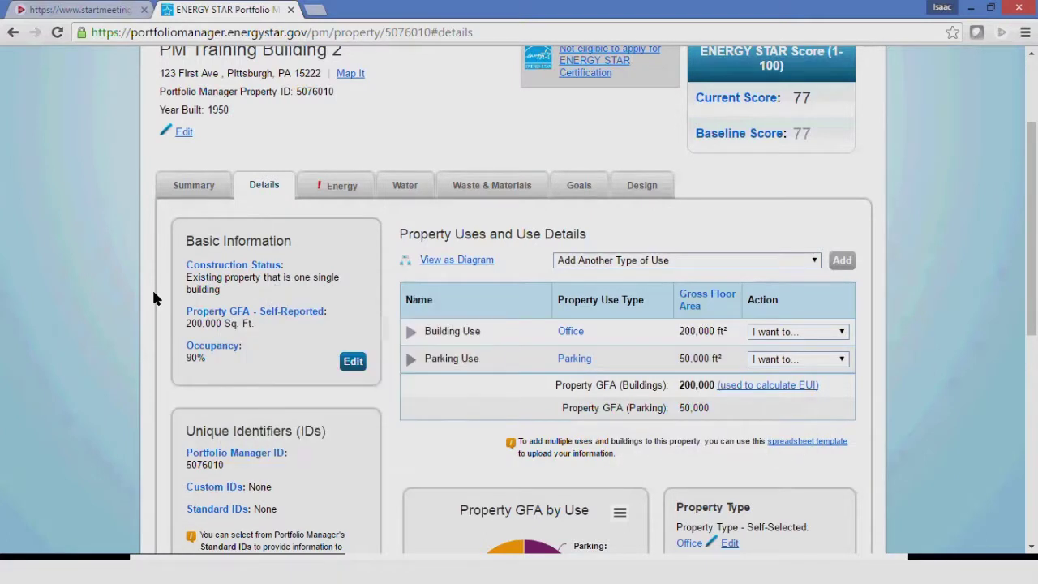
pyautogui.click(353, 363)
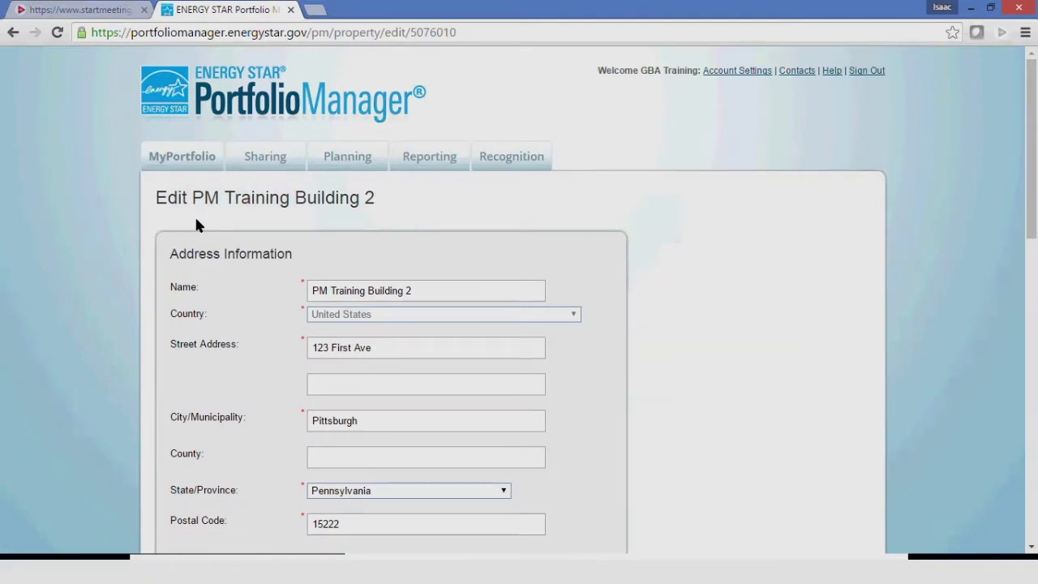
# Review the address, property use and additional information of the building, and submit the property update.
pyautogui.scroll(-1, 114, 230)
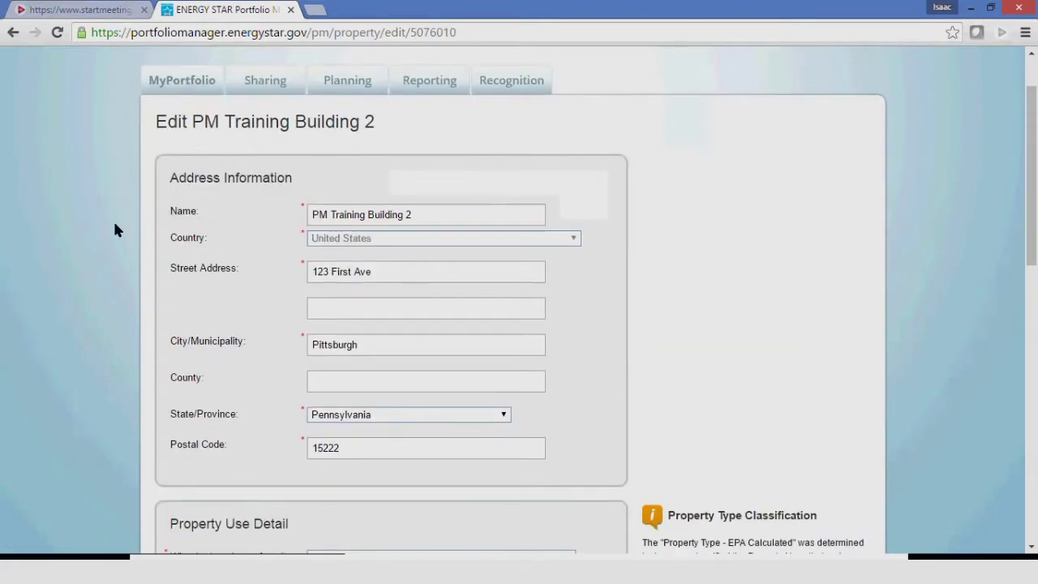
pyautogui.scroll(-2, 115, 230)
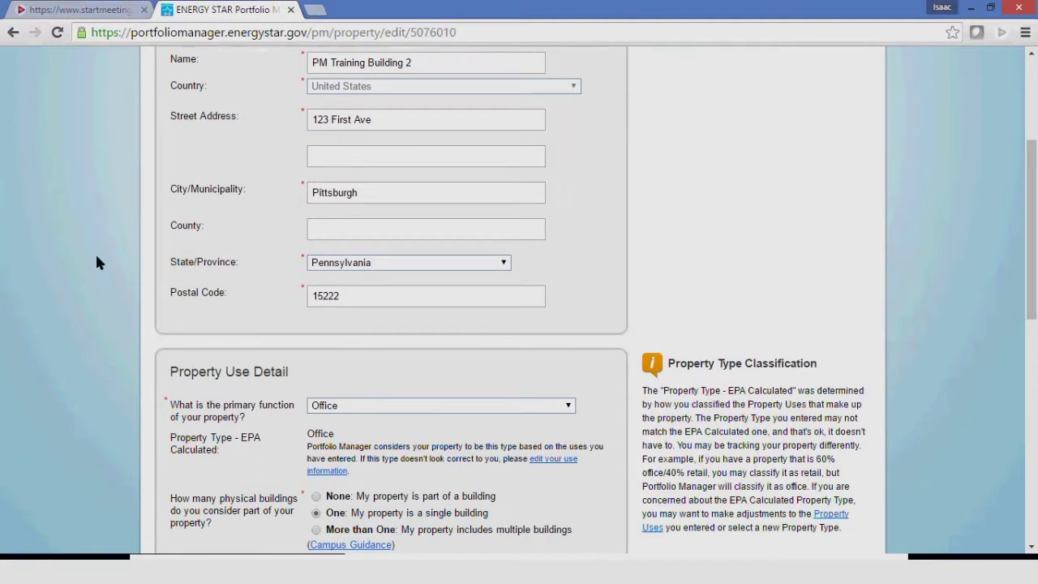
pyautogui.scroll(-2, 95, 255)
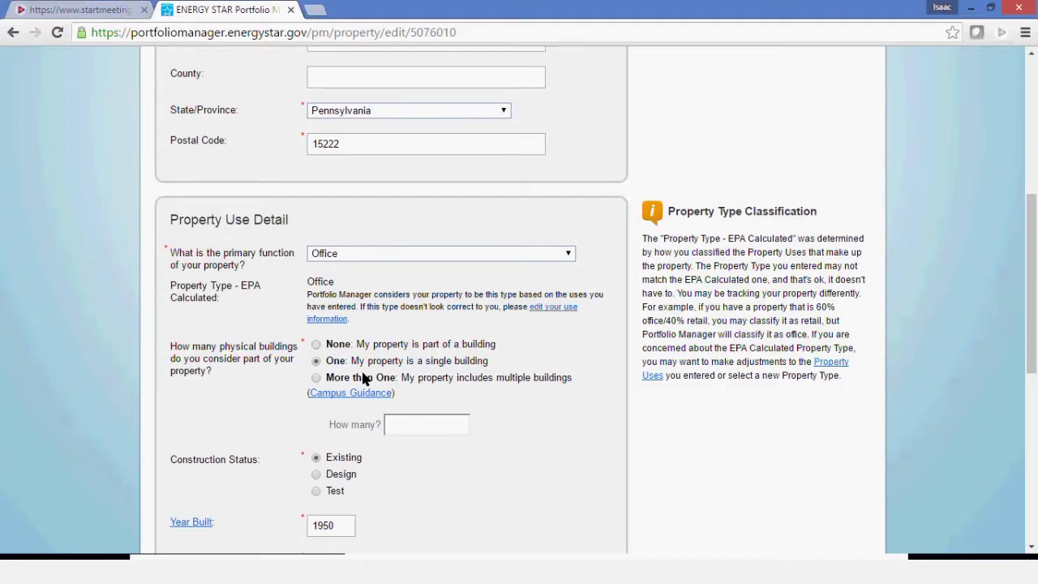
pyautogui.scroll(-6, 419, 349)
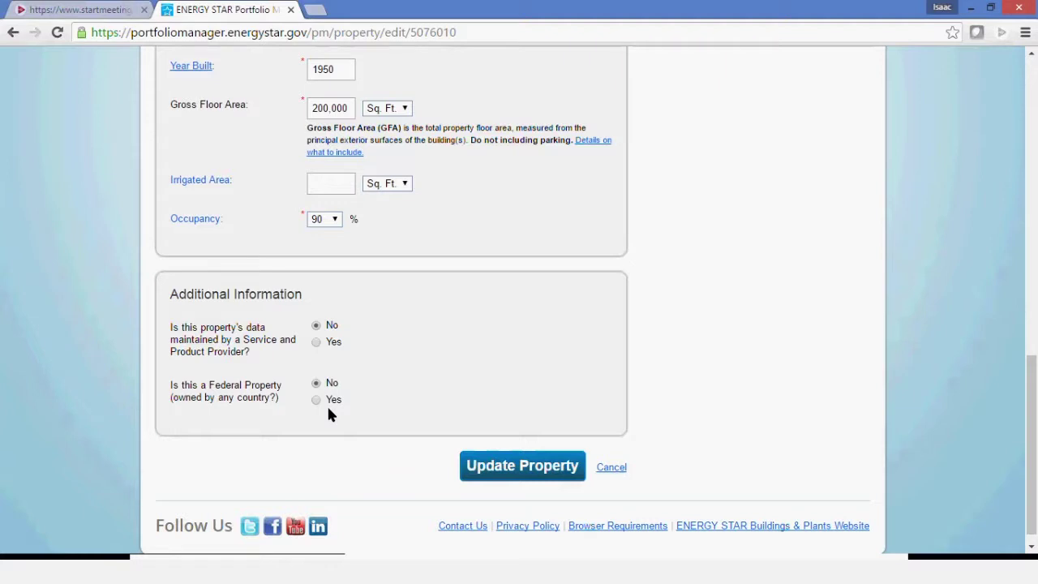
pyautogui.click(559, 473)
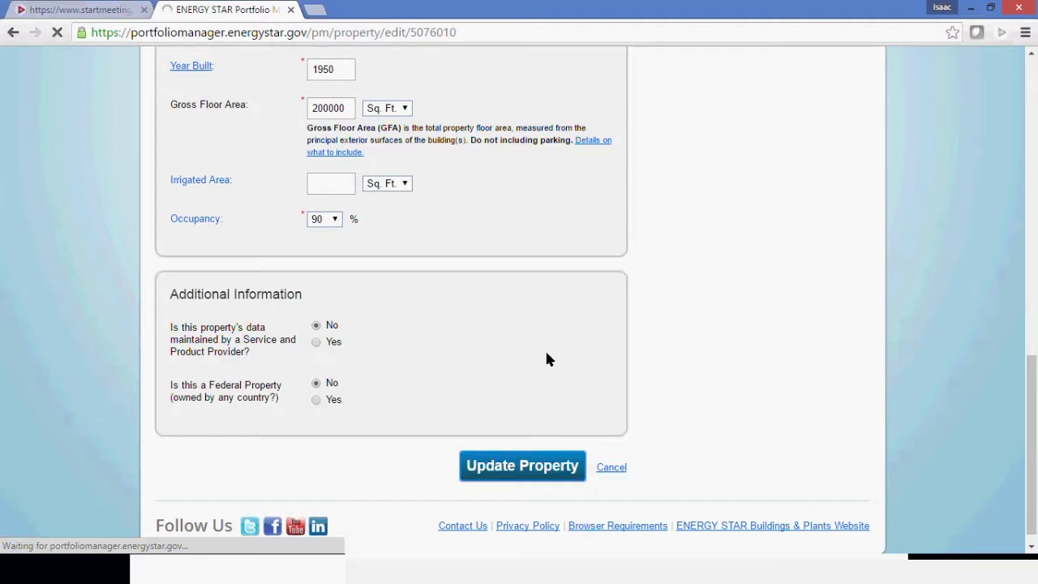
pyautogui.scroll(2, 505, 369)
pyautogui.scroll(3, 504, 369)
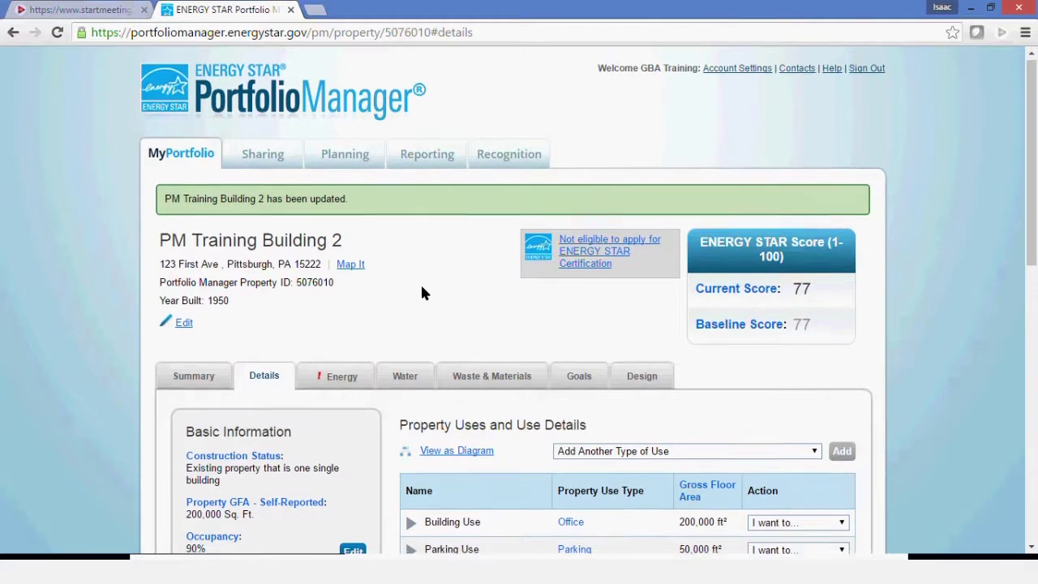
# Expand the Building Use entry to examine its office use details, and collapse it again.
pyautogui.scroll(-2, 422, 292)
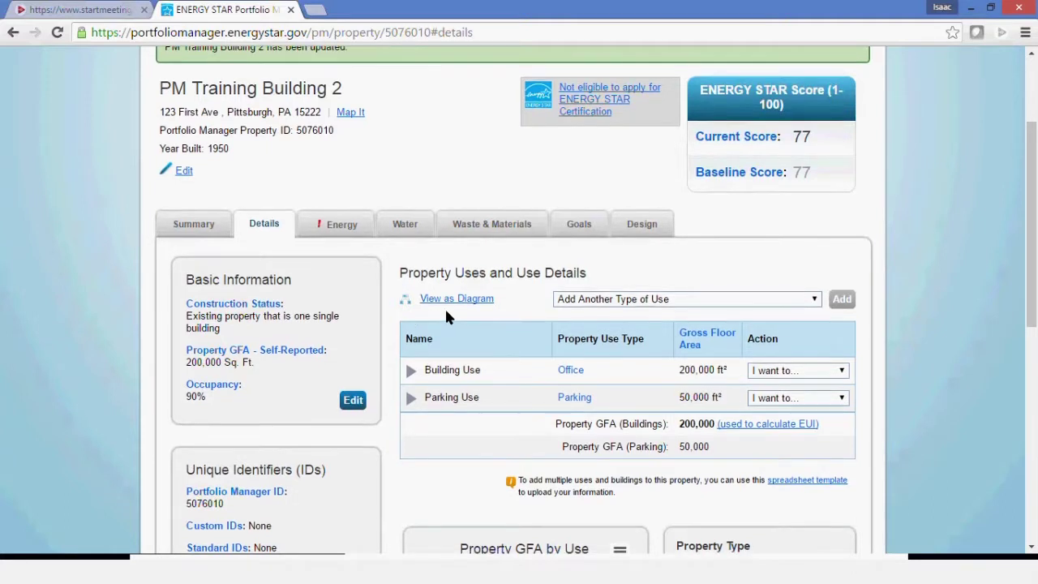
pyautogui.scroll(-1, 454, 349)
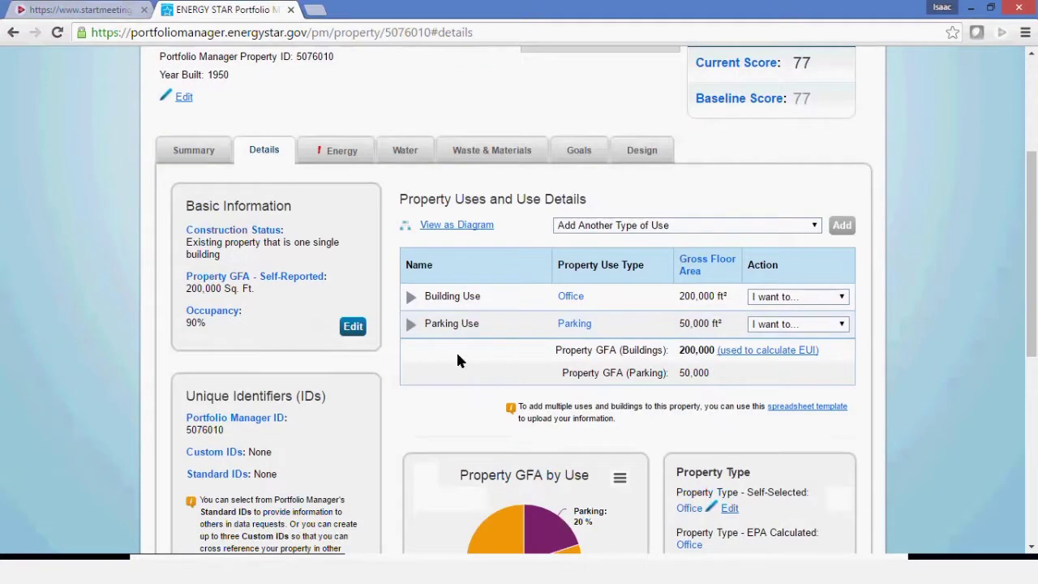
pyautogui.click(411, 298)
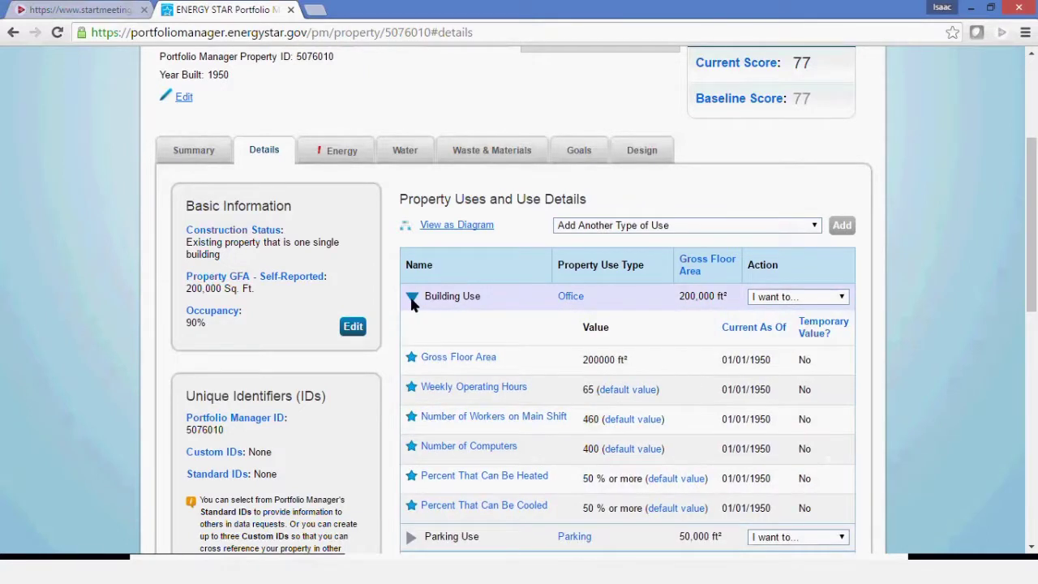
pyautogui.scroll(-1, 410, 302)
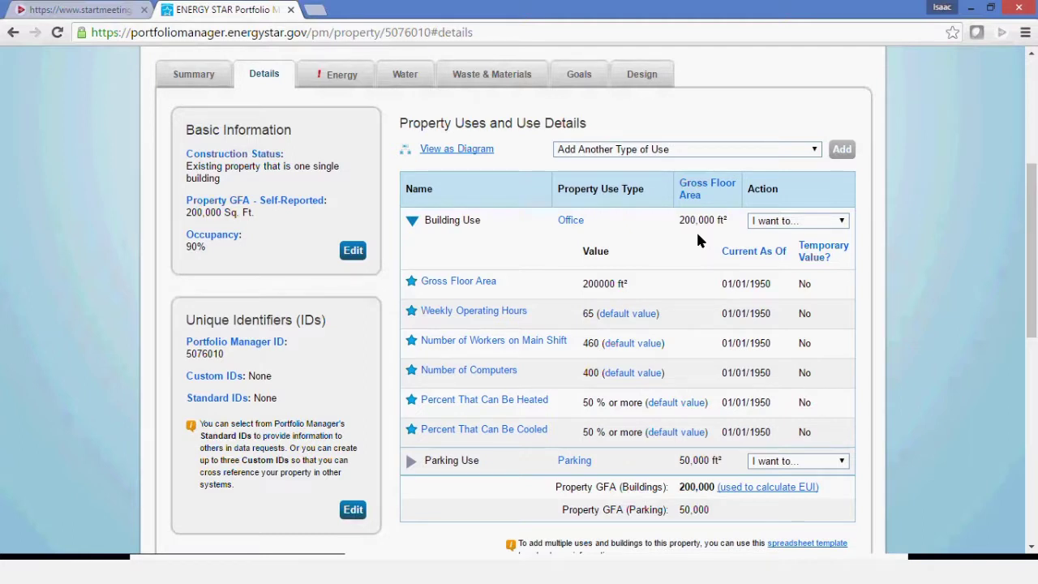
pyautogui.click(412, 222)
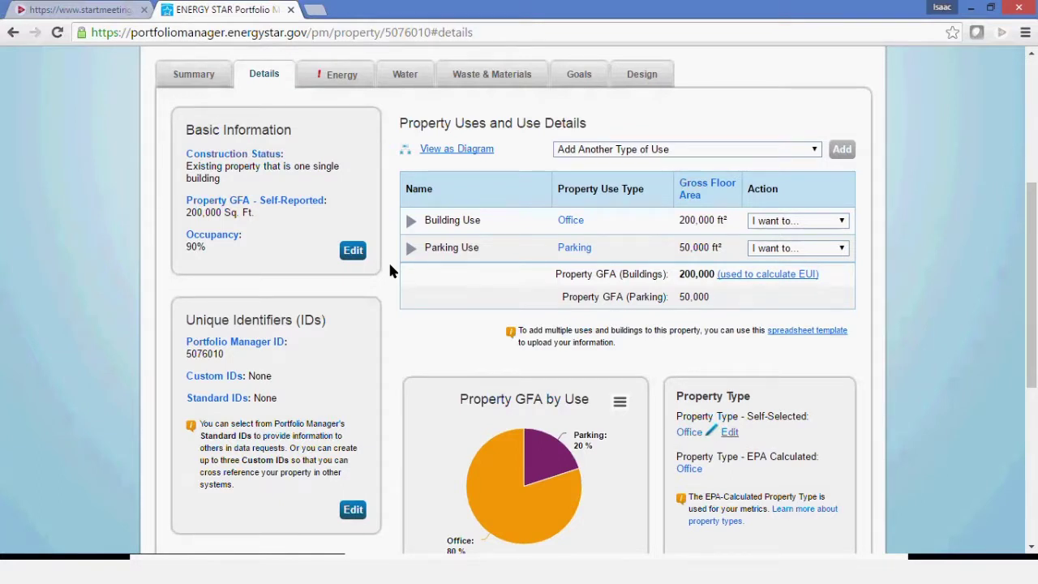
# Start adding another property use of type Office to the building.
pyautogui.click(815, 150)
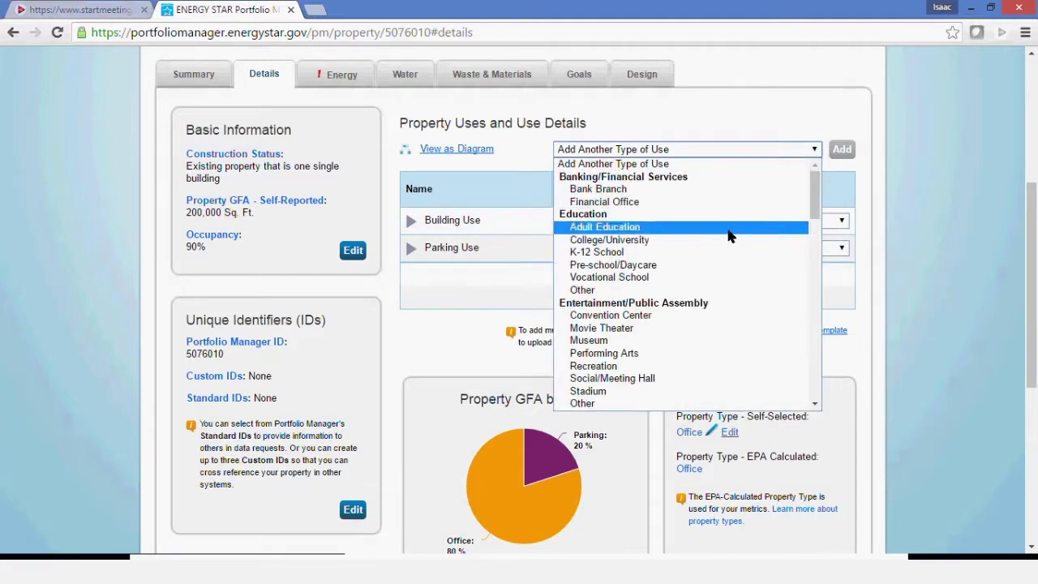
pyautogui.scroll(-4, 713, 238)
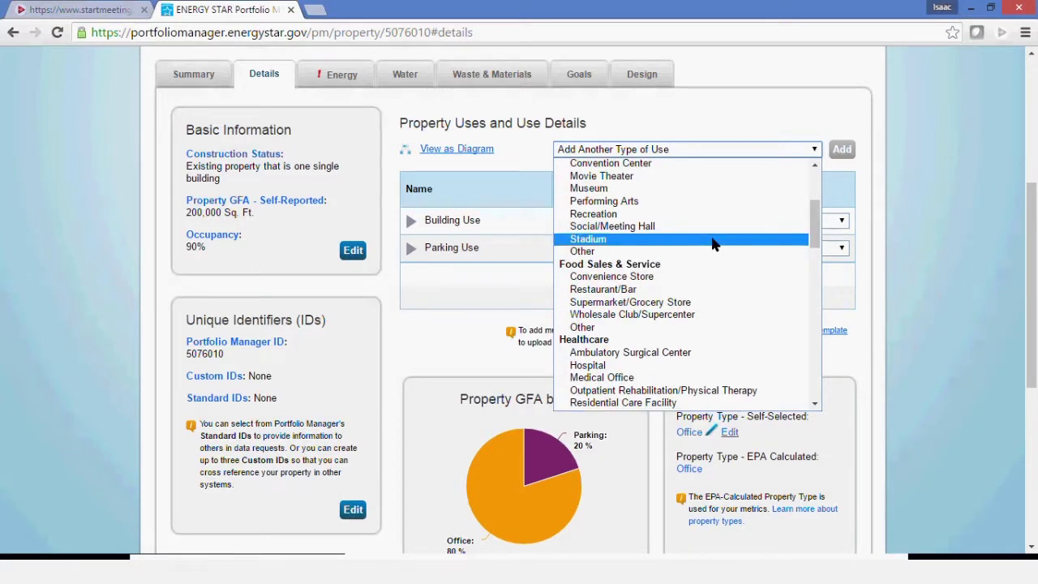
pyautogui.scroll(-8, 706, 292)
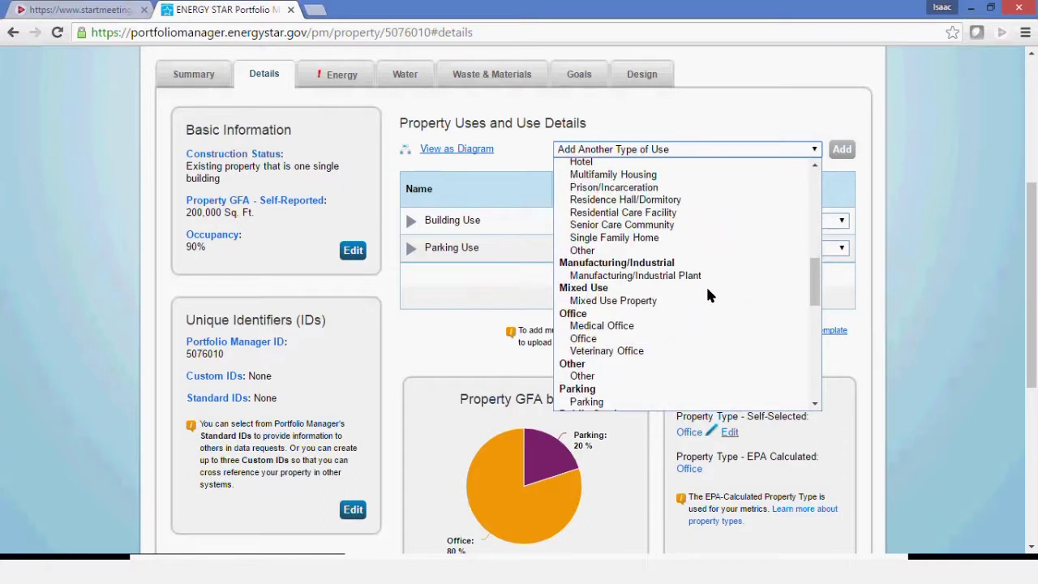
pyautogui.click(601, 339)
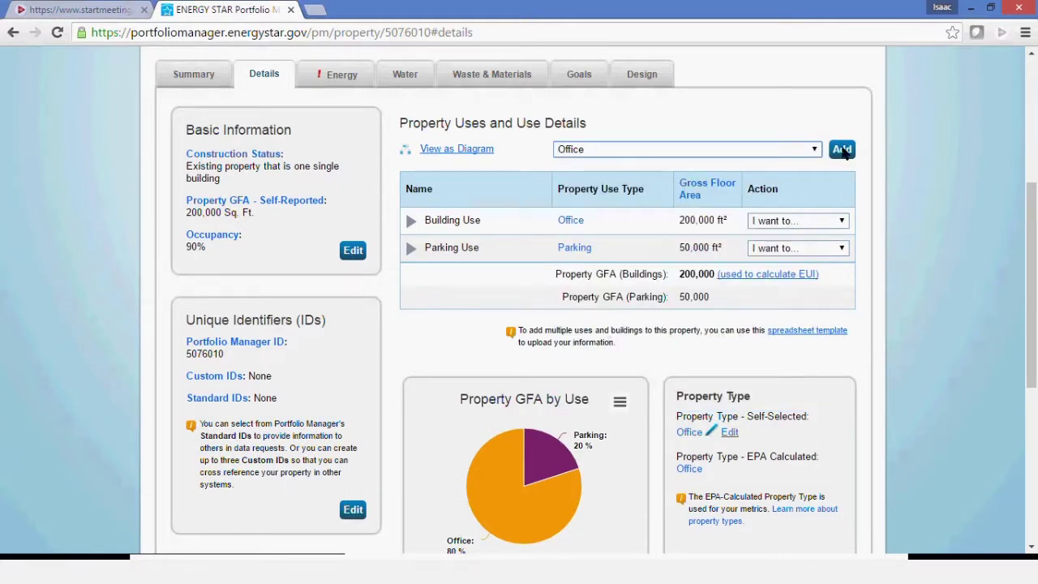
pyautogui.click(842, 150)
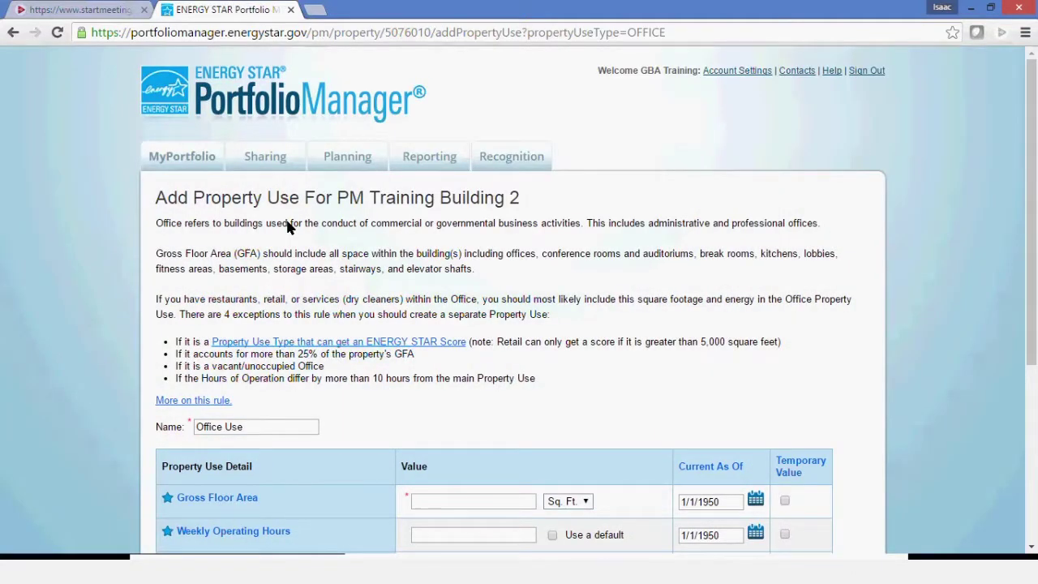
# Rename the new property use as Vacant Office Use.
pyautogui.scroll(-4, 284, 219)
pyautogui.moveTo(248, 278); pyautogui.dragTo(188, 276)
pyautogui.click(189, 276)
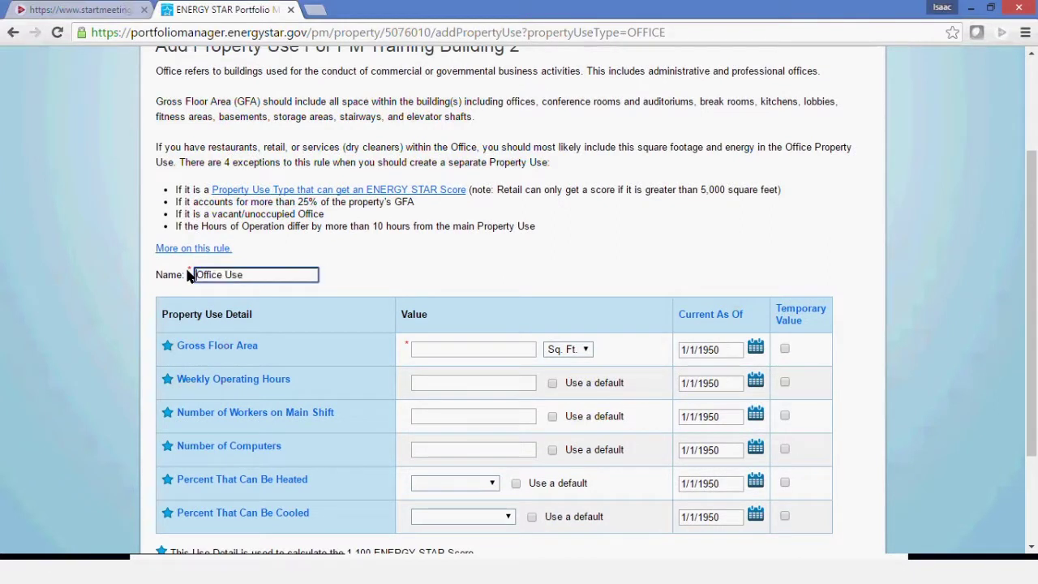
pyautogui.write('Vacant')
pyautogui.click(444, 263)
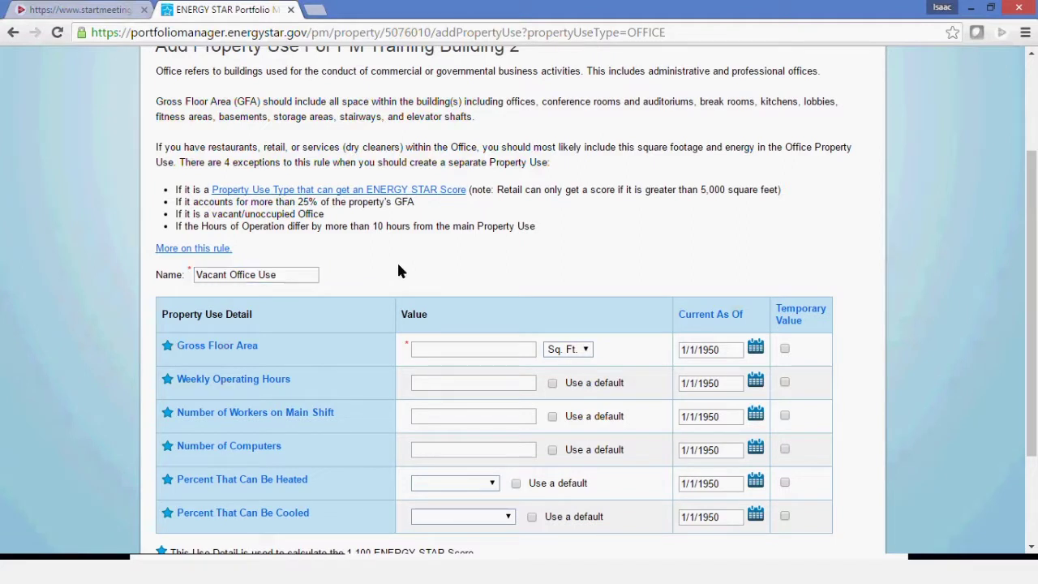
# Set the new use's gross floor area, weekly operating hours, number of workers on main shift and number of computers to 0.
pyautogui.scroll(1, 240, 249)
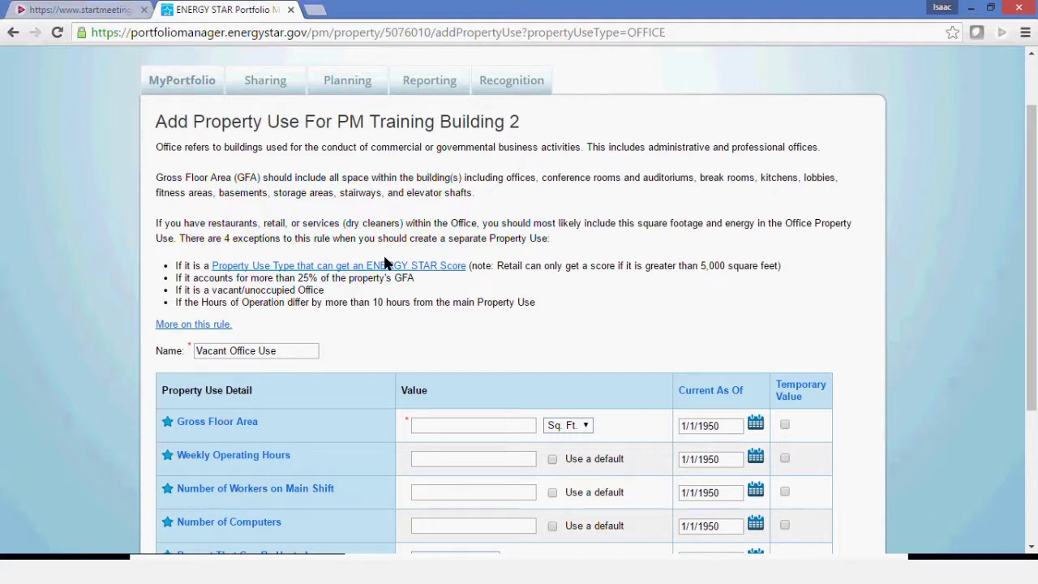
pyautogui.scroll(-1, 305, 313)
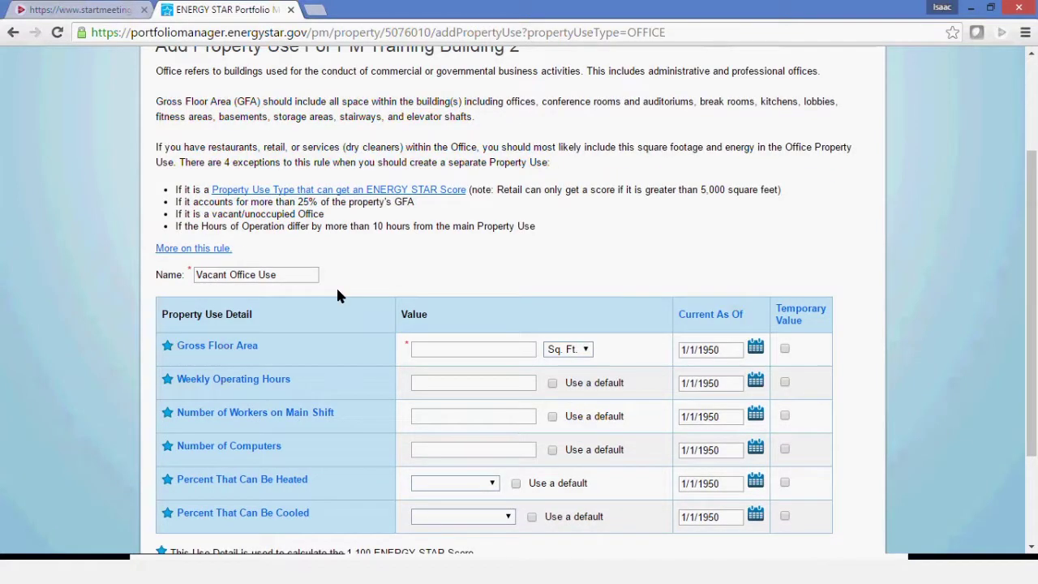
pyautogui.scroll(-2, 405, 252)
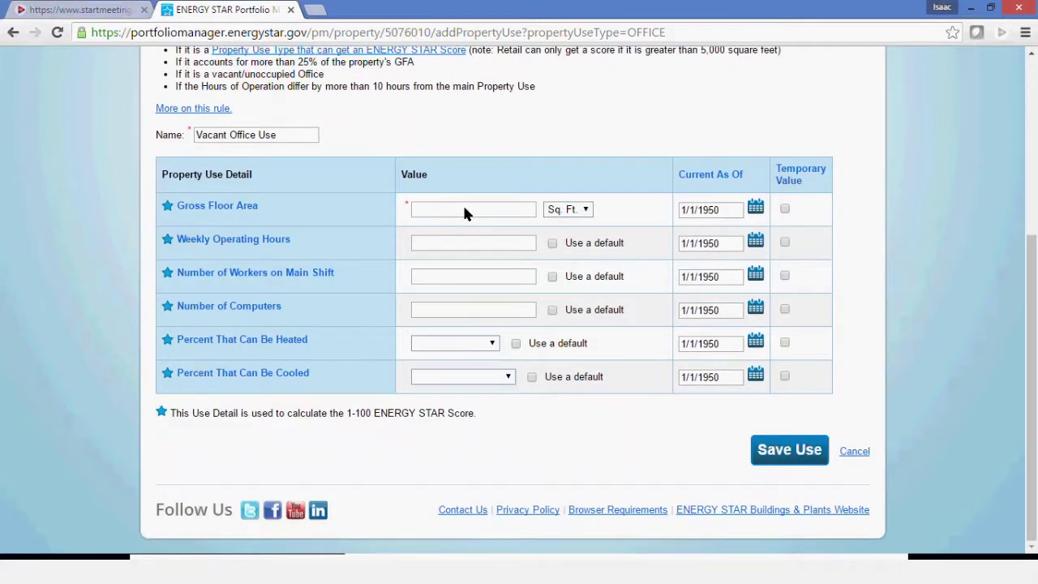
pyautogui.click(474, 208)
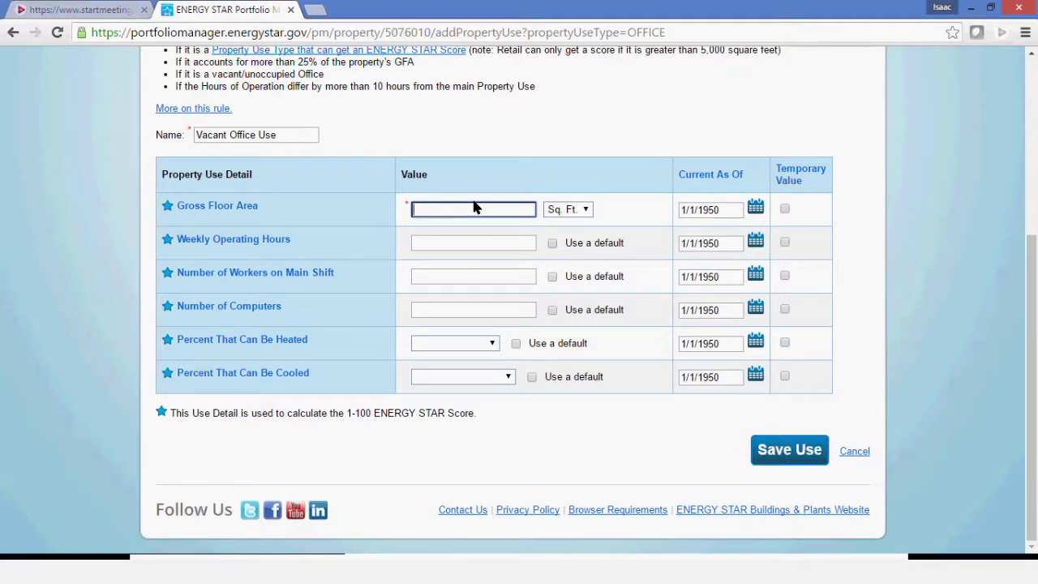
pyautogui.write('0')
pyautogui.click(459, 242)
pyautogui.write('0')
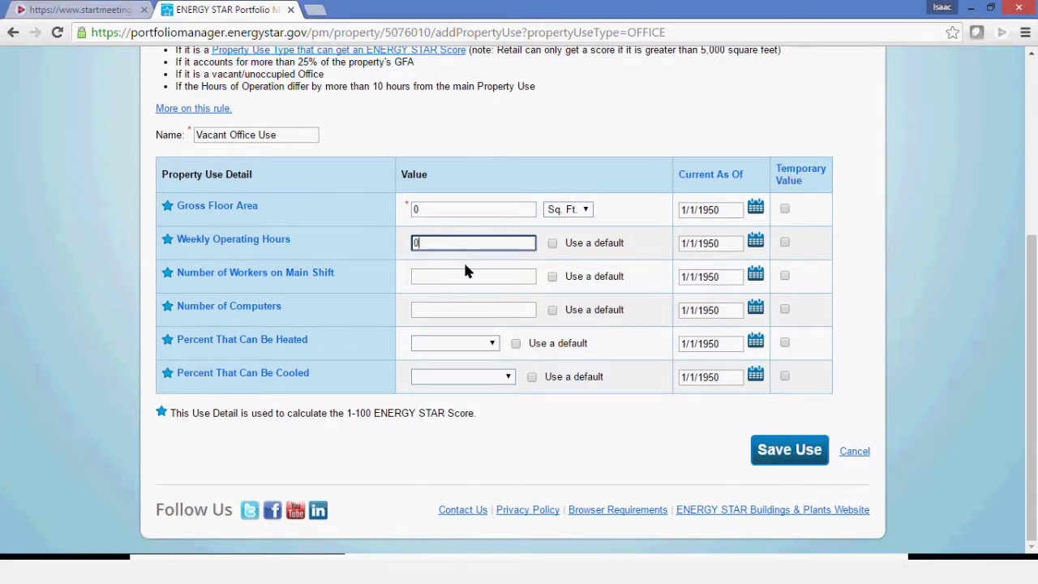
pyautogui.click(462, 280)
pyautogui.write('0')
pyautogui.click(460, 316)
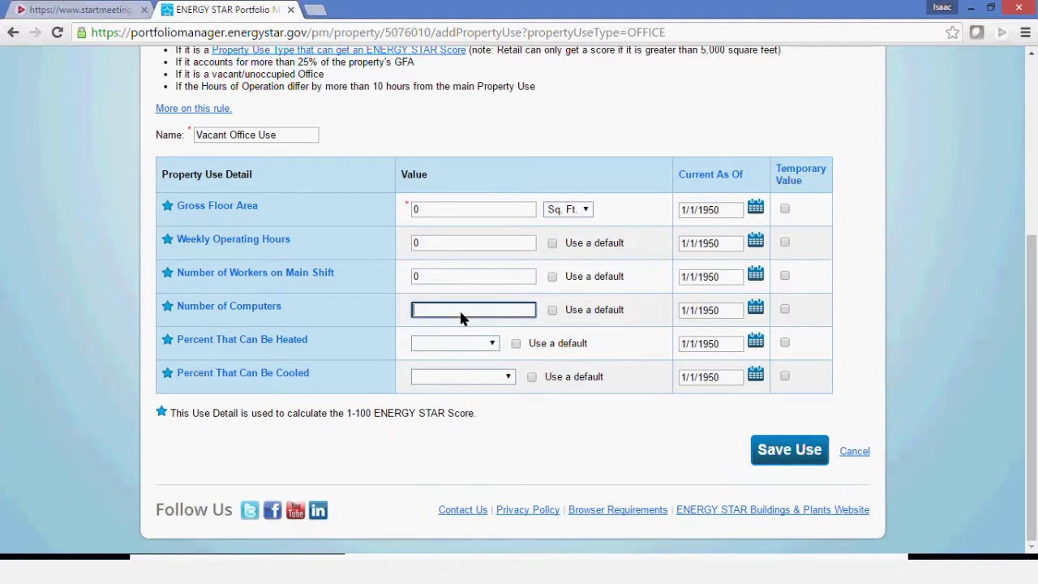
# Set the percent that can be heated and cooled to 50 % or more, and save the new use.
pyautogui.click(492, 343)
pyautogui.click(472, 371)
pyautogui.click(486, 377)
pyautogui.click(462, 402)
pyautogui.click(806, 453)
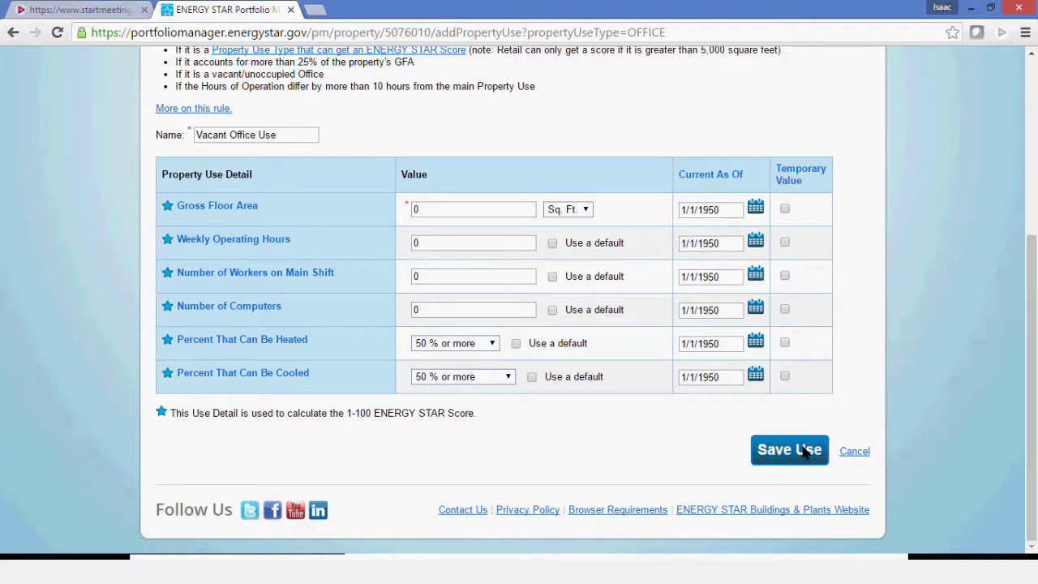
pyautogui.click(804, 453)
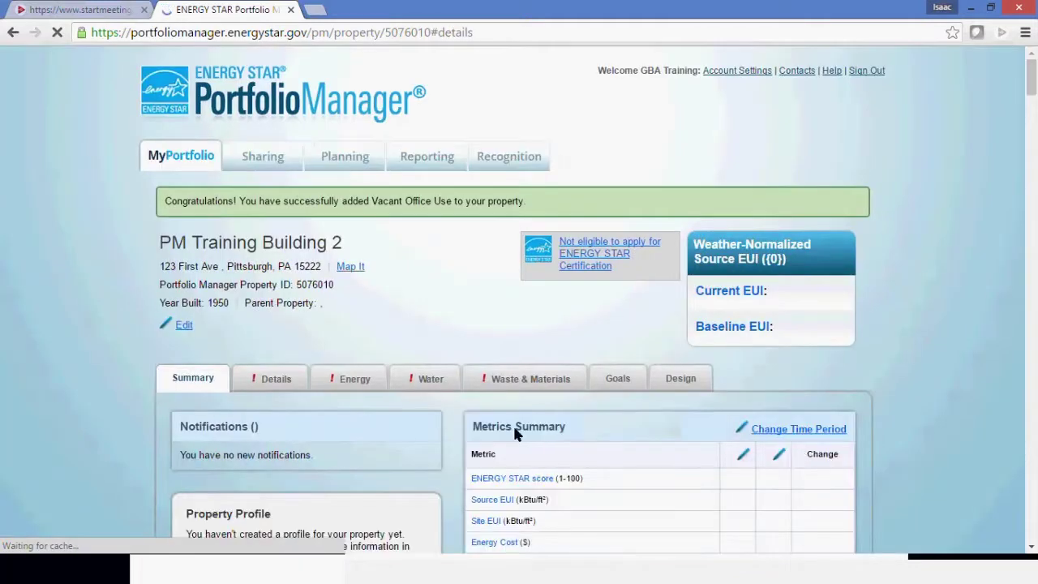
# Open Vacant Office Use from the building's details for updating with new information.
pyautogui.click(262, 376)
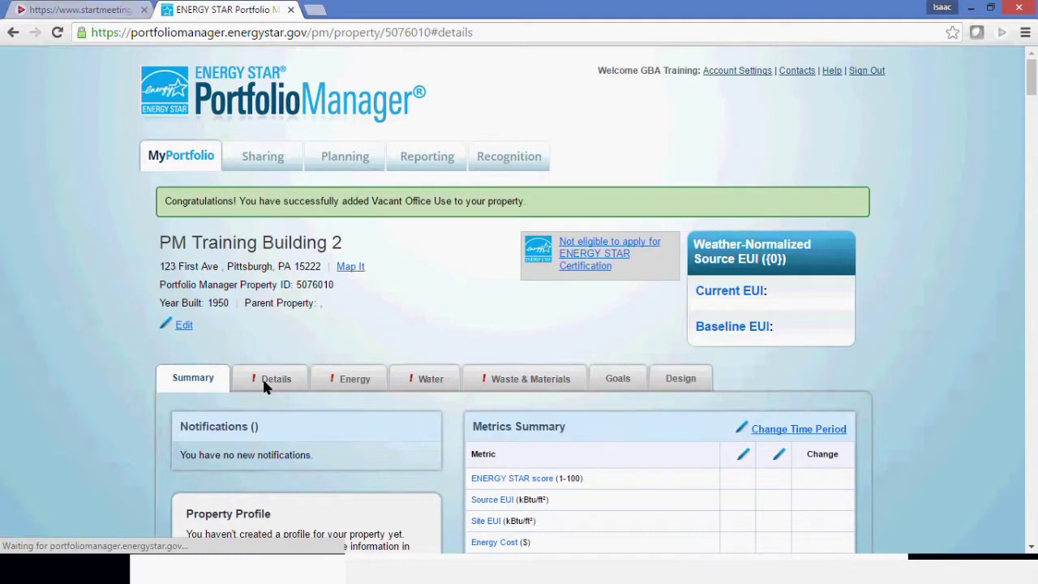
pyautogui.scroll(-3, 298, 375)
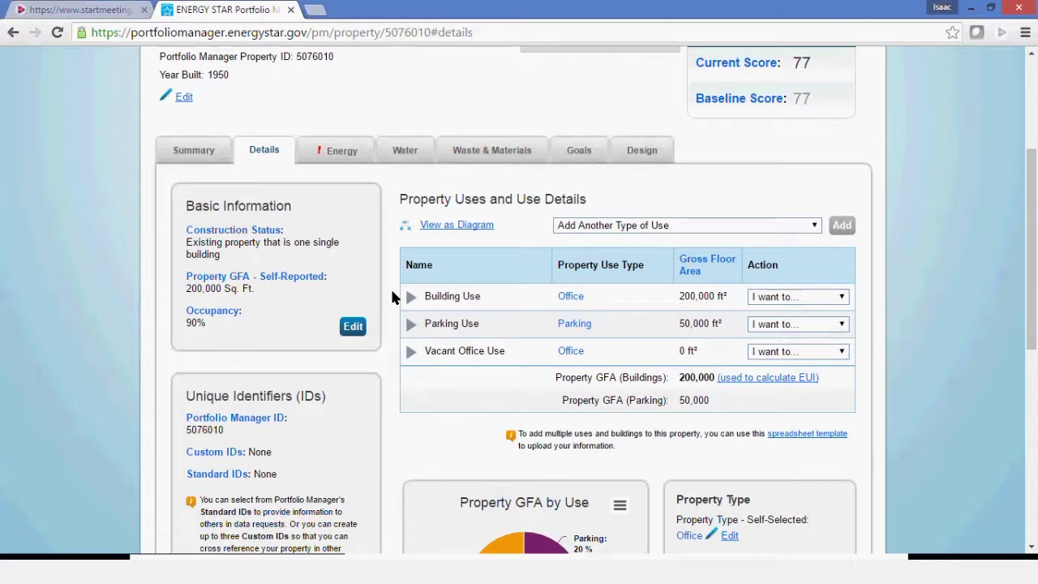
pyautogui.click(841, 357)
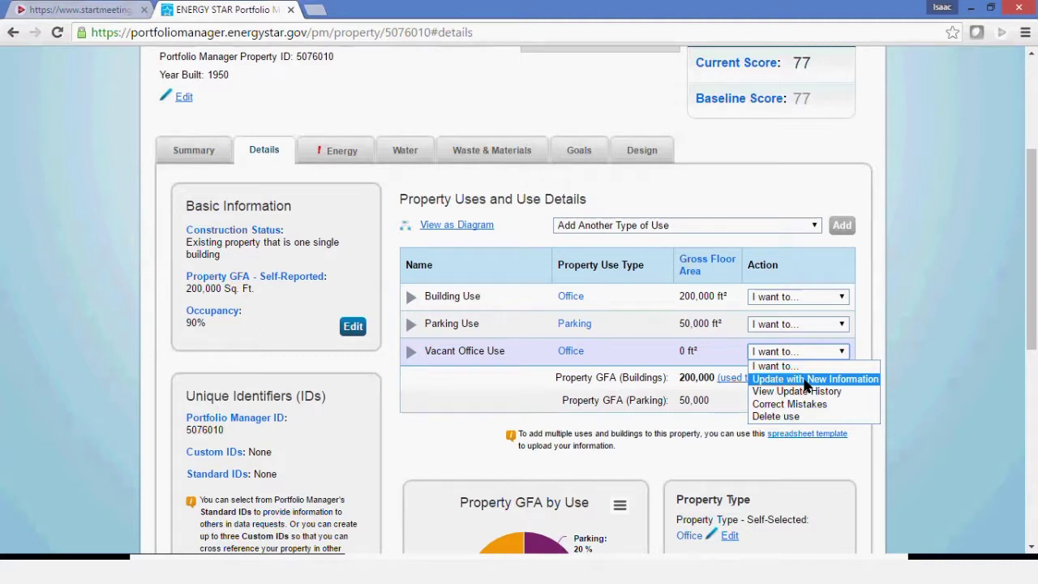
pyautogui.click(806, 380)
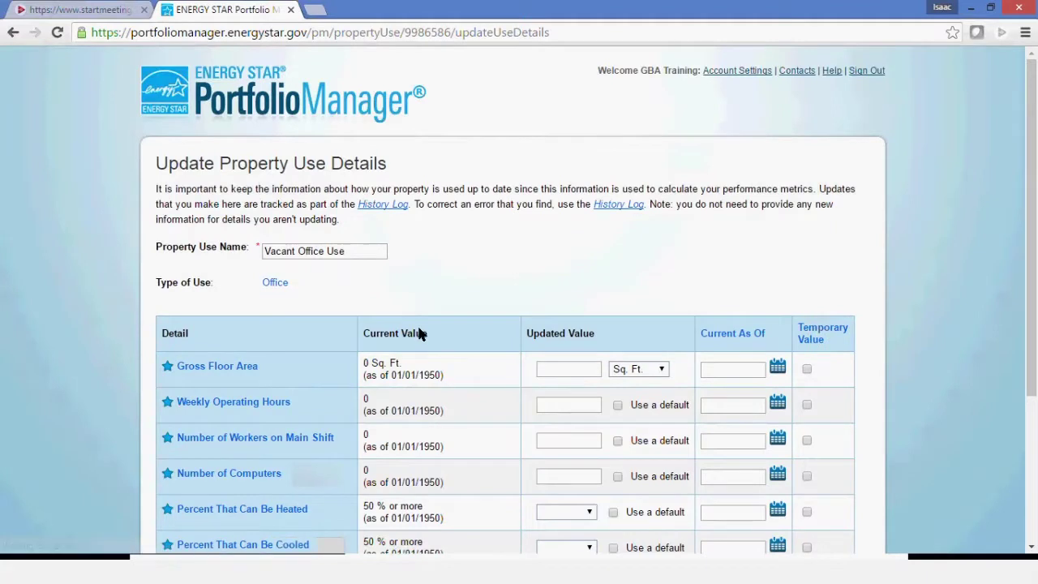
# Update the gross floor area of Vacant Office Use to 10,000 Sq. Ft., current as of 7/1/2015, and save the update.
pyautogui.scroll(-1, 419, 331)
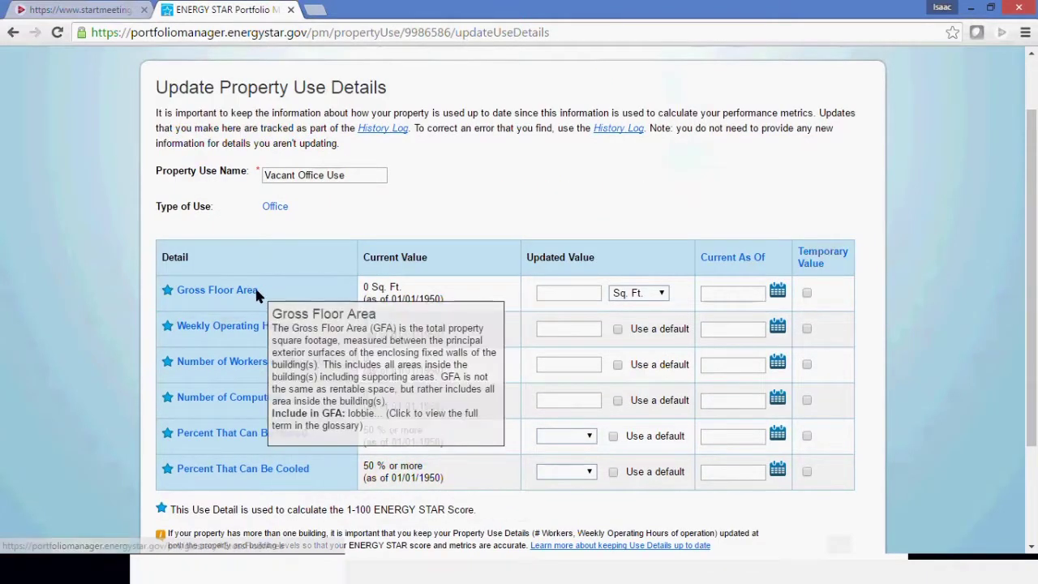
pyautogui.click(569, 292)
pyautogui.write('100')
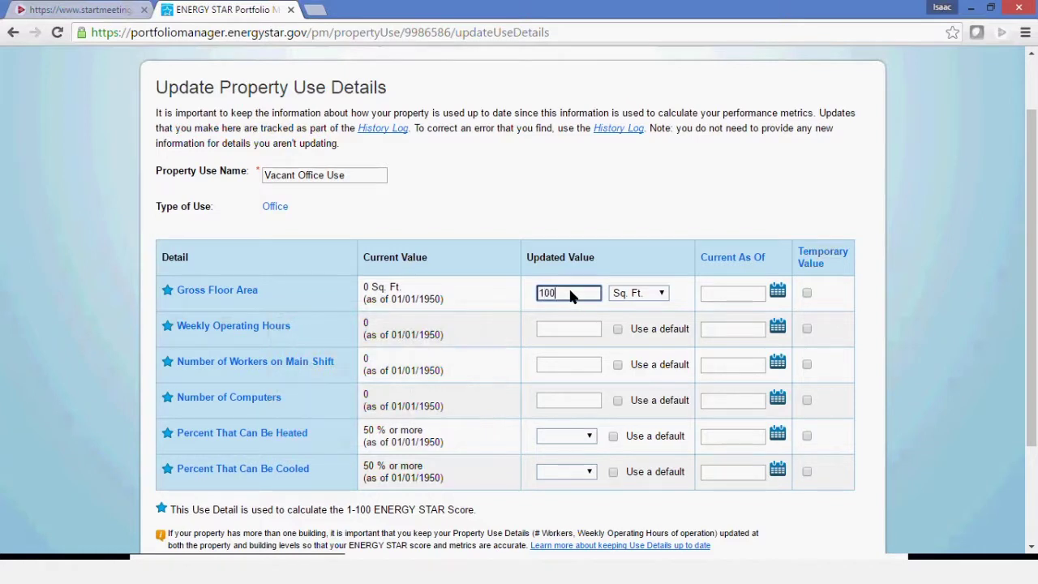
pyautogui.click(589, 333)
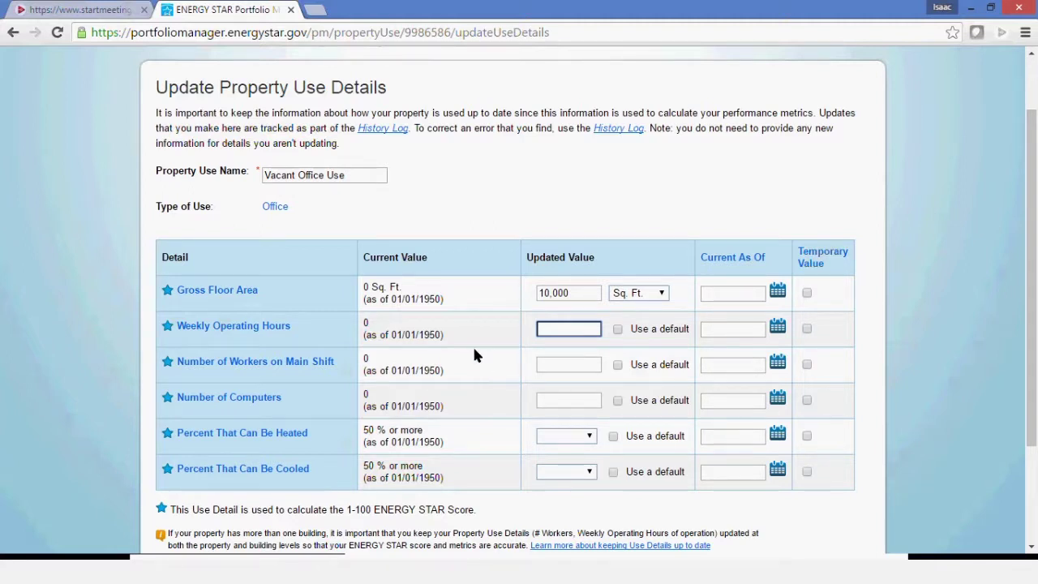
pyautogui.click(554, 354)
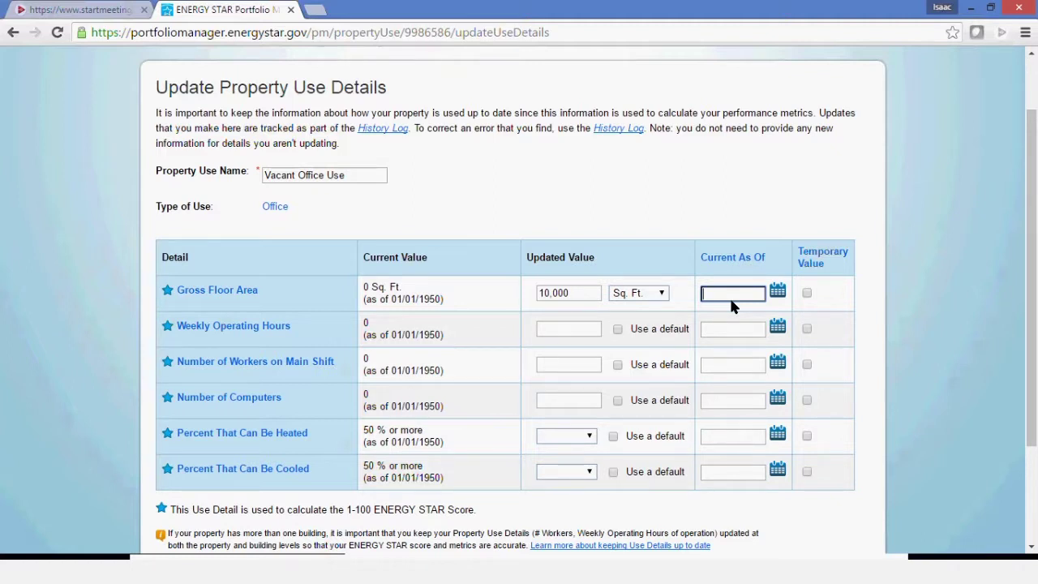
pyautogui.write('/1/2015')
pyautogui.click(870, 333)
pyautogui.scroll(-2, 871, 333)
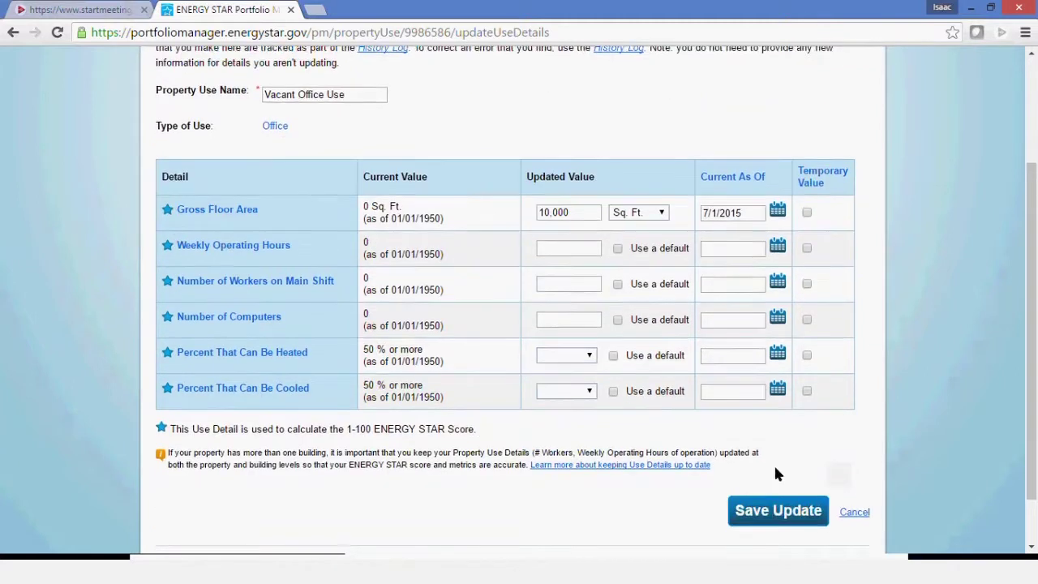
pyautogui.click(775, 459)
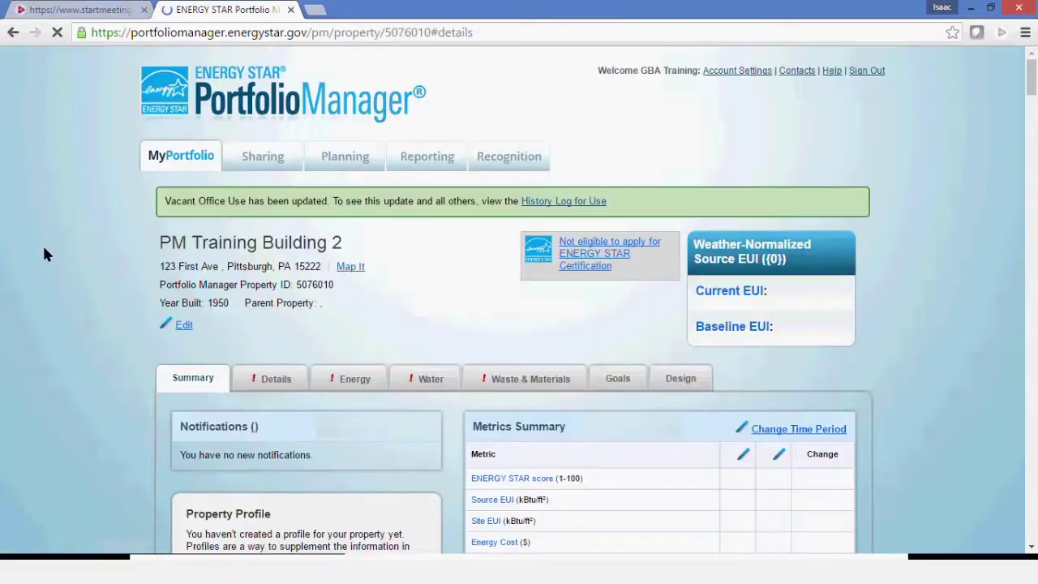
# Open Building Use from the building's details for updating with new information.
pyautogui.click(257, 378)
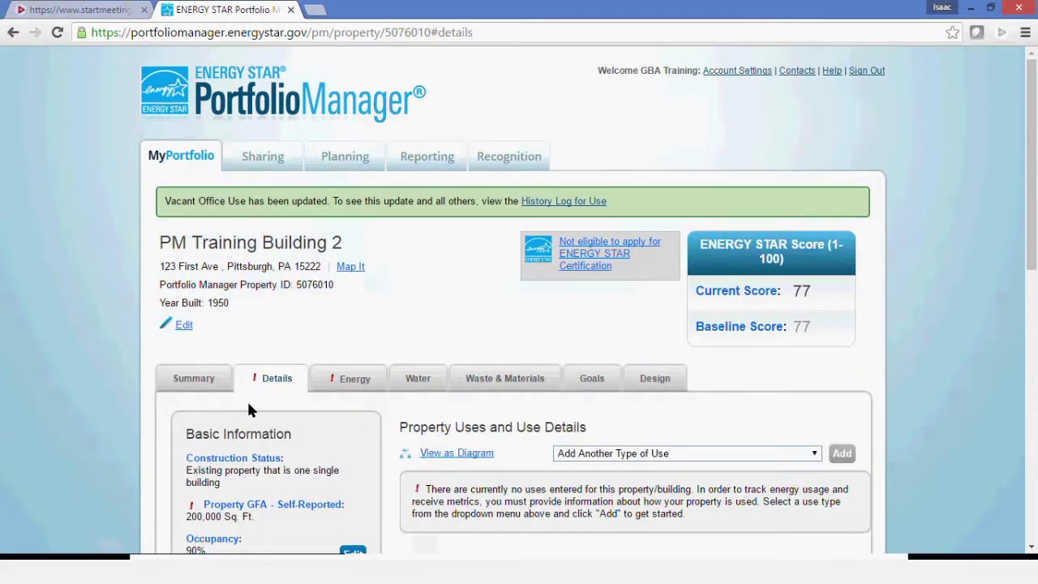
pyautogui.scroll(-3, 293, 379)
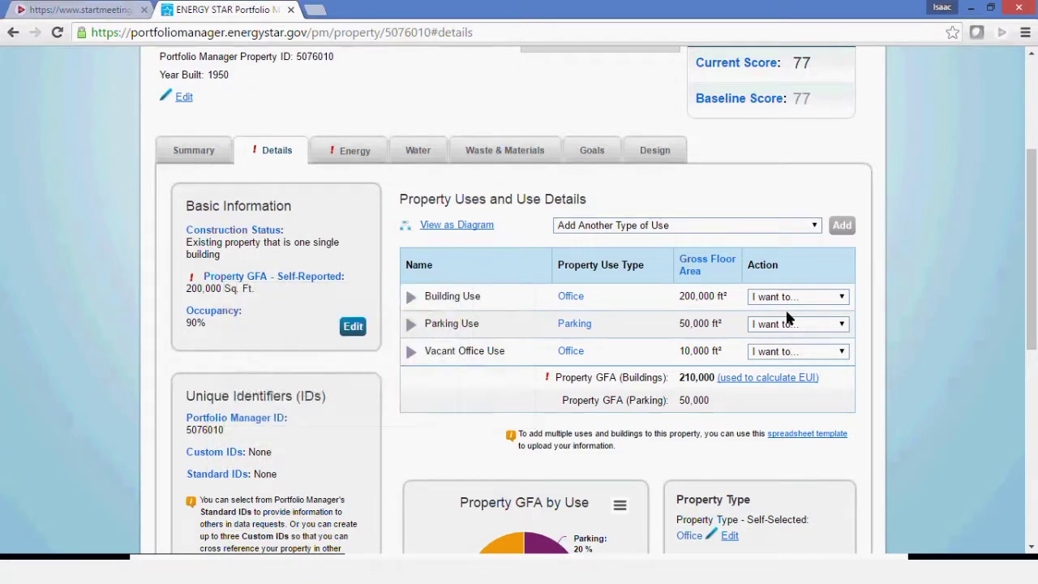
pyautogui.click(827, 300)
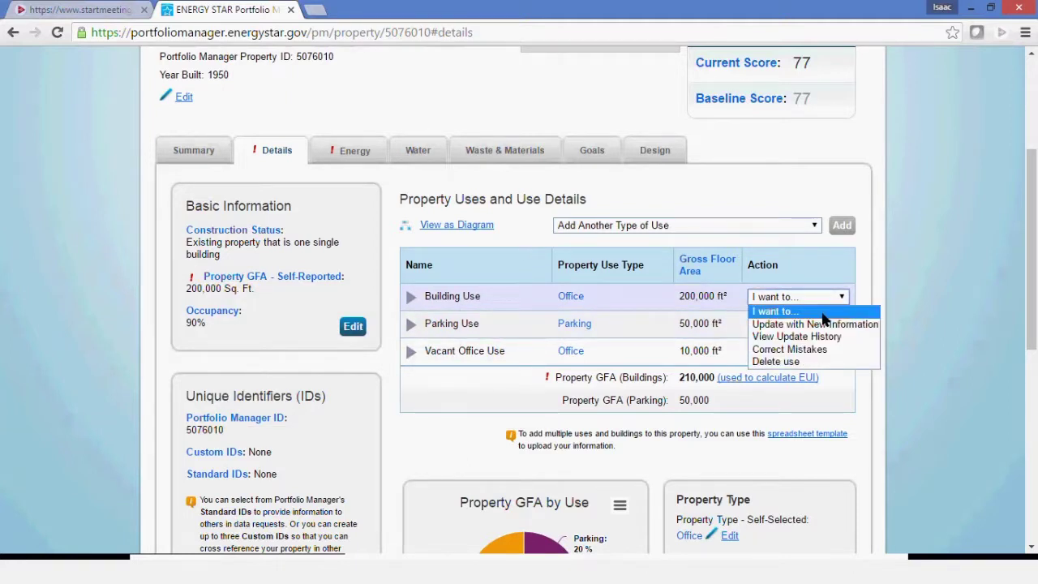
pyautogui.click(819, 323)
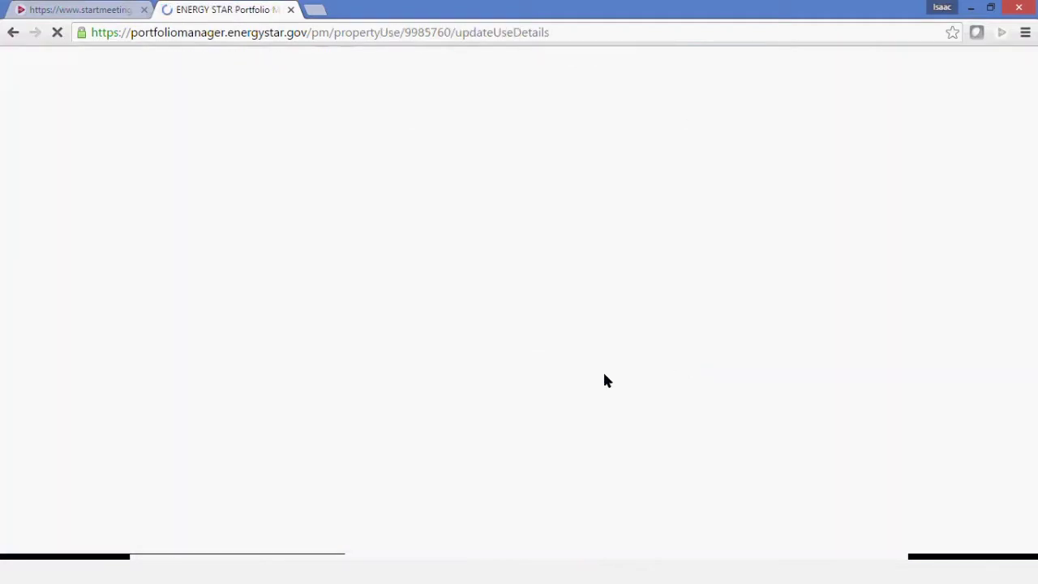
# Update the gross floor area of Building Use to 190,000 Sq. Ft., current as of 7/1/2015, and save the update.
pyautogui.scroll(-1, 568, 296)
pyautogui.click(566, 296)
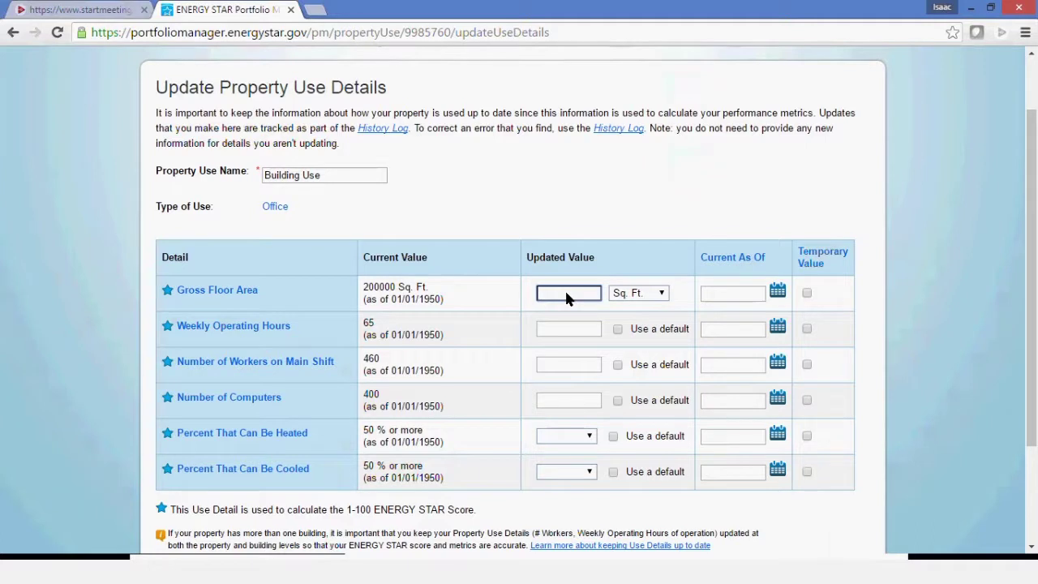
pyautogui.write('19,0000')
pyautogui.click(738, 294)
pyautogui.write('7/1/20')
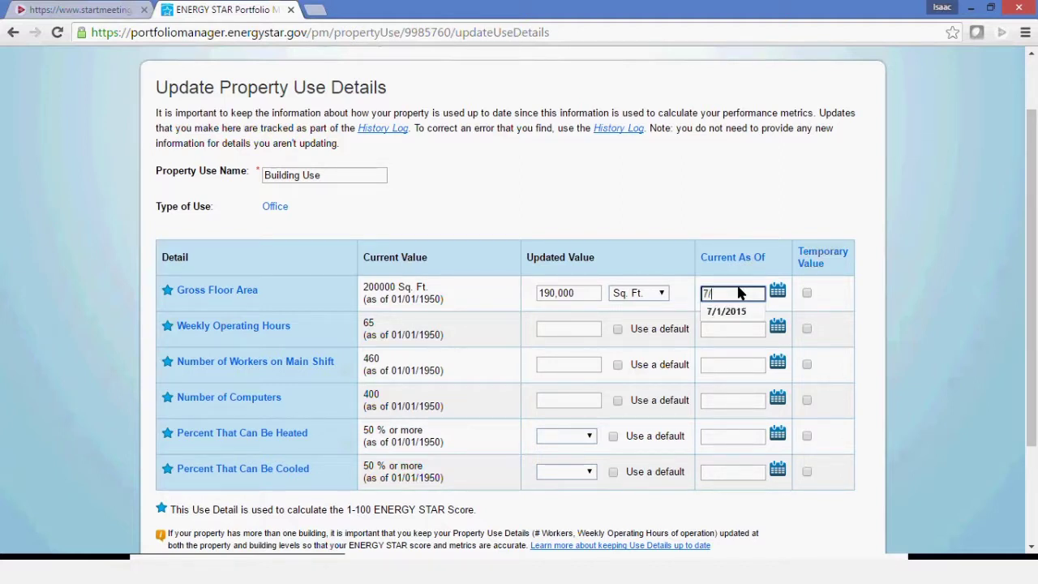
pyautogui.write('15')
pyautogui.click(862, 356)
pyautogui.scroll(-2, 737, 398)
pyautogui.click(783, 452)
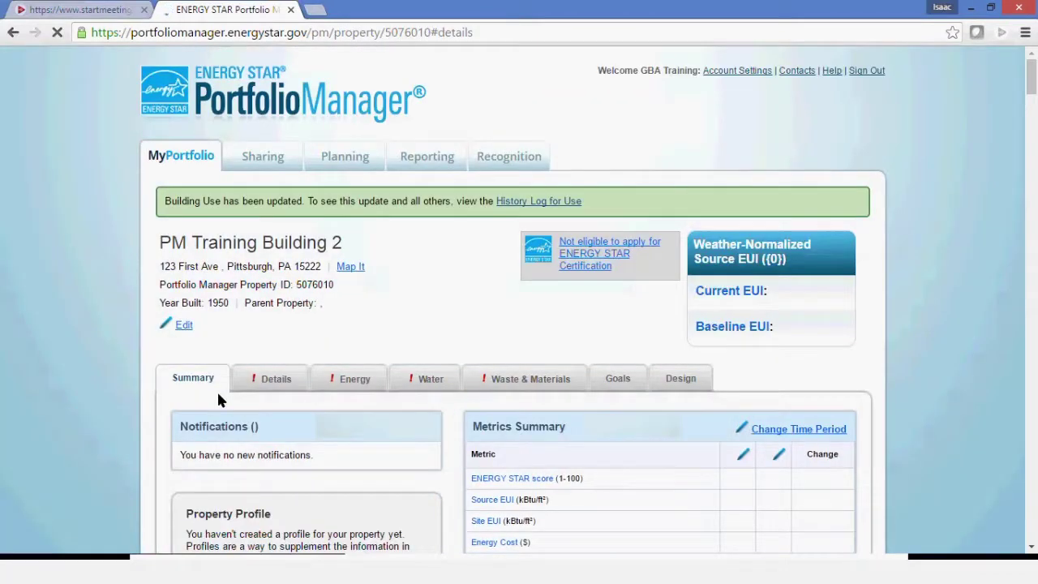
# Review the property uses in the building's details, expanding Vacant Office Use to examine its values and collapsing it again.
pyautogui.click(233, 382)
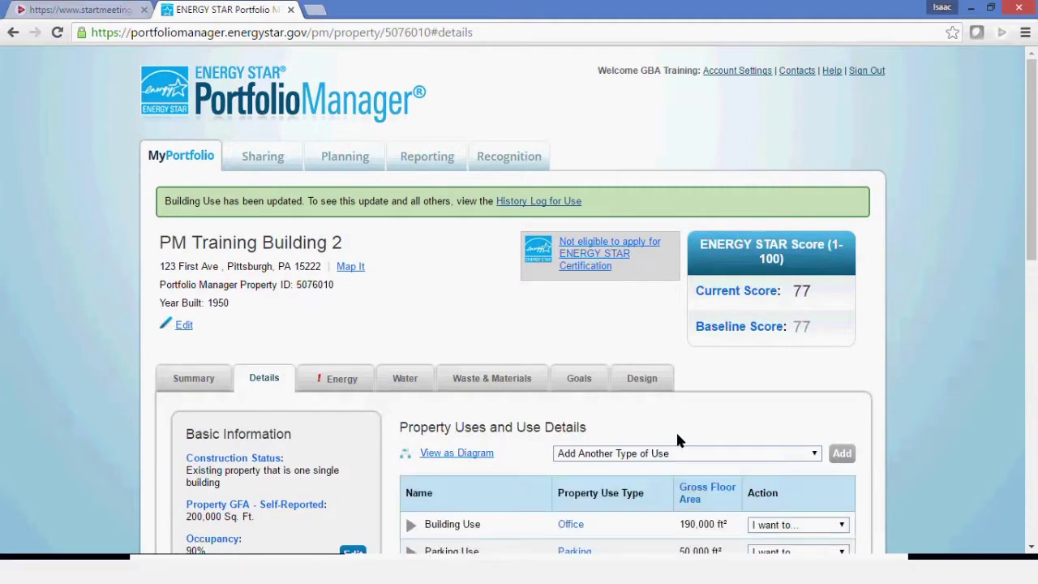
pyautogui.scroll(-3, 648, 405)
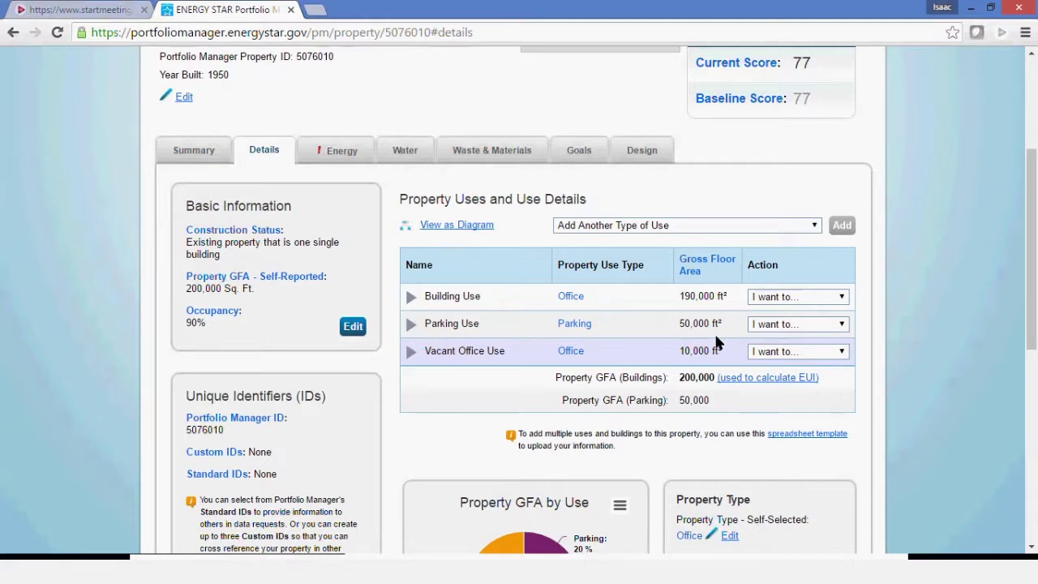
pyautogui.click(409, 354)
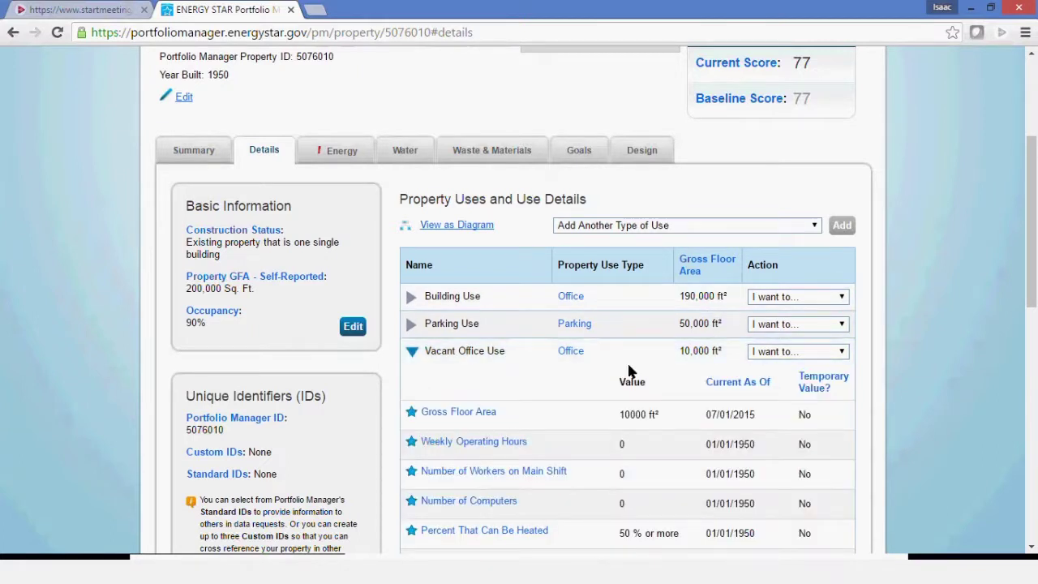
pyautogui.click(412, 354)
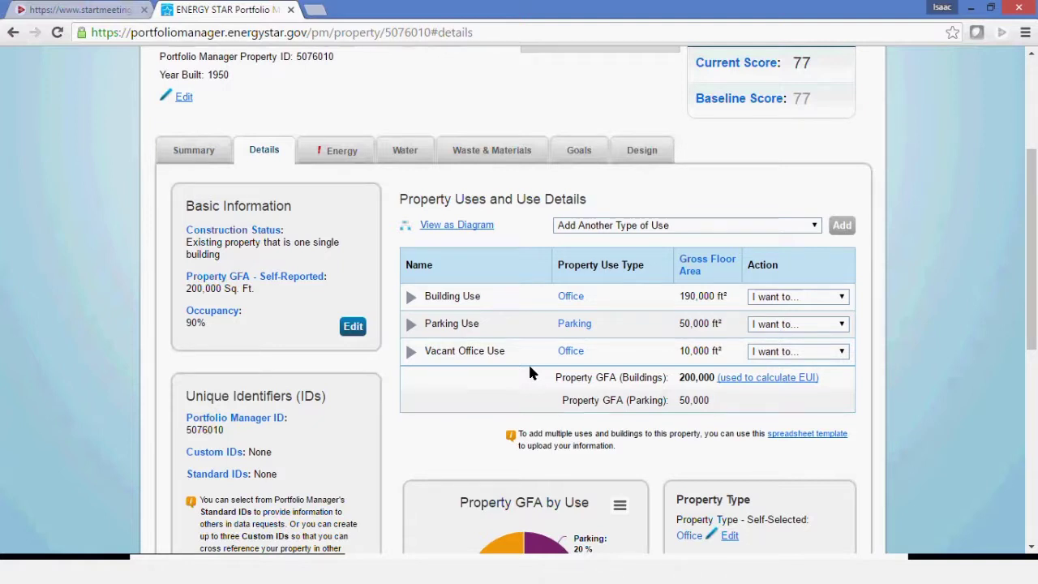
# Open the history log of Vacant Office Use for correcting mistakes.
pyautogui.scroll(3, 825, 146)
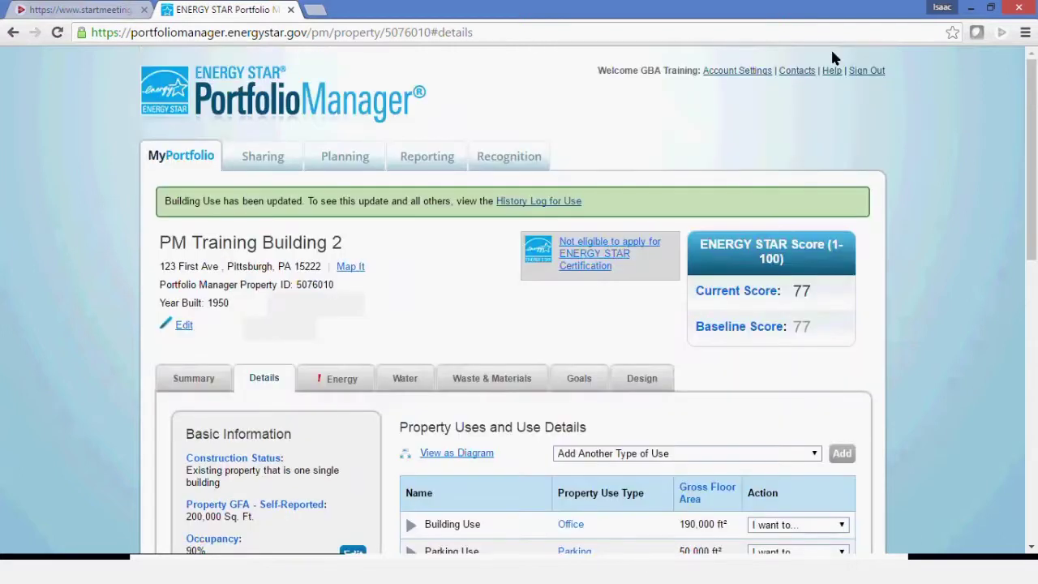
pyautogui.scroll(-1, 909, 249)
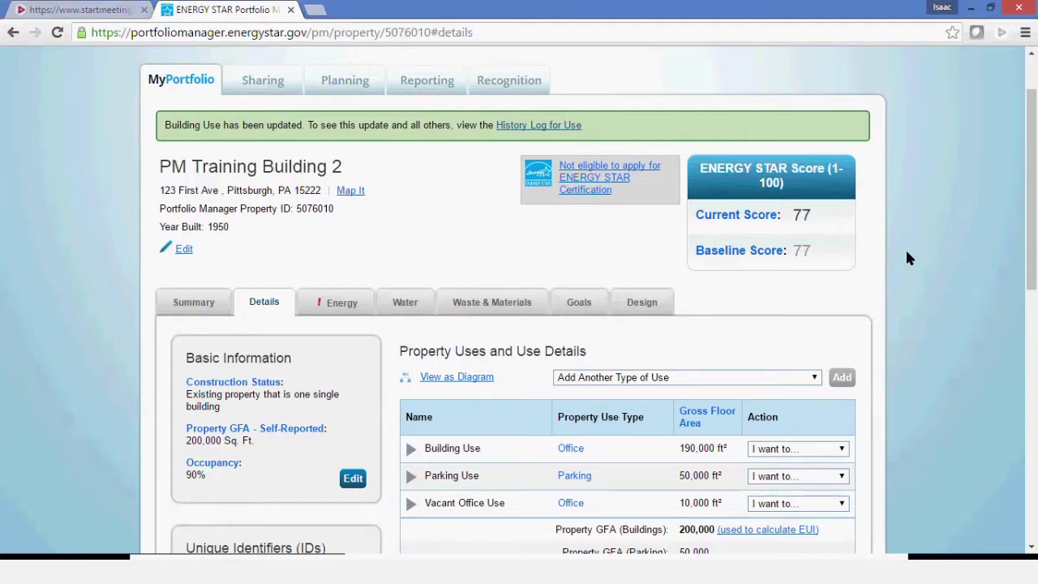
pyautogui.scroll(-1, 852, 427)
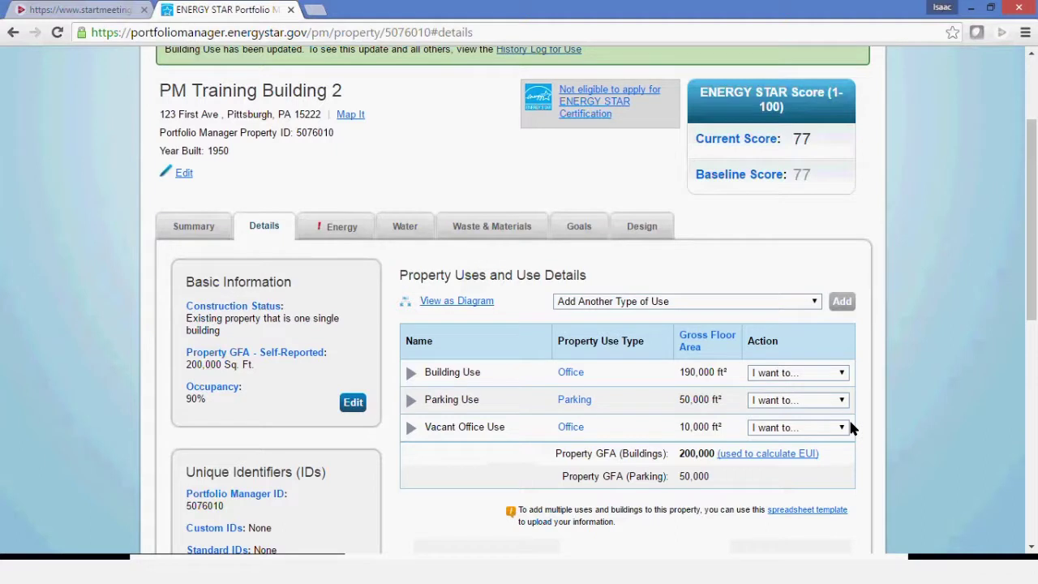
pyautogui.click(841, 375)
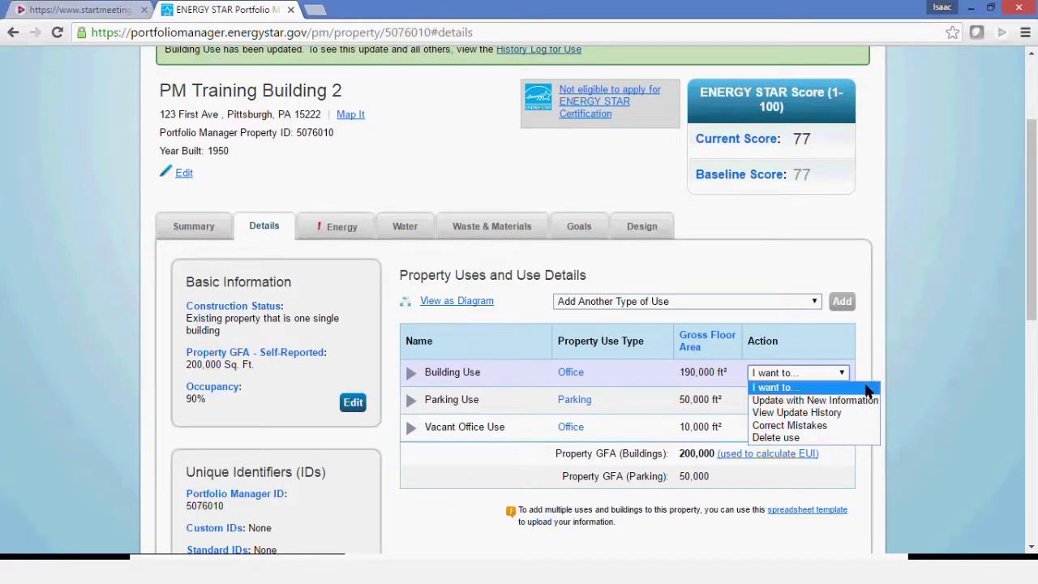
pyautogui.click(856, 390)
pyautogui.click(843, 428)
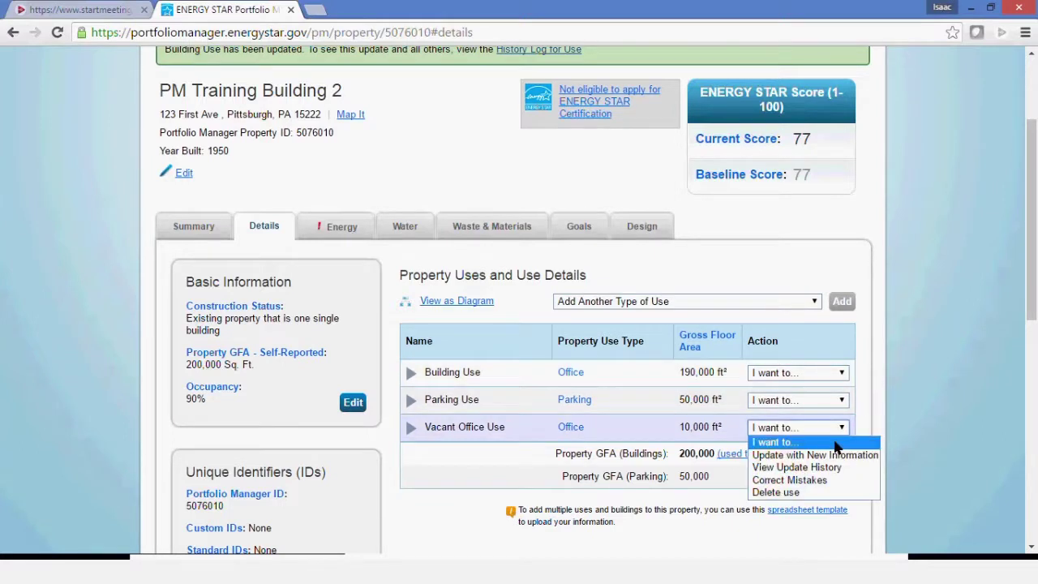
pyautogui.click(815, 481)
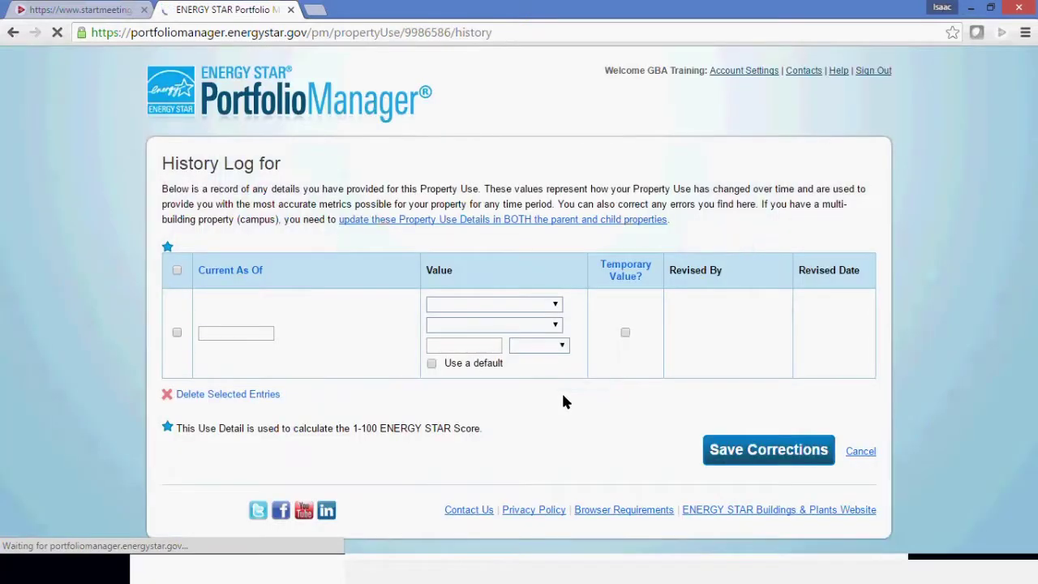
# Correct the gross floor area of Vacant Office Use current as of 07/01/2015 to 20,000 Sq. Ft. and save the corrections.
pyautogui.moveTo(467, 314); pyautogui.dragTo(386, 301)
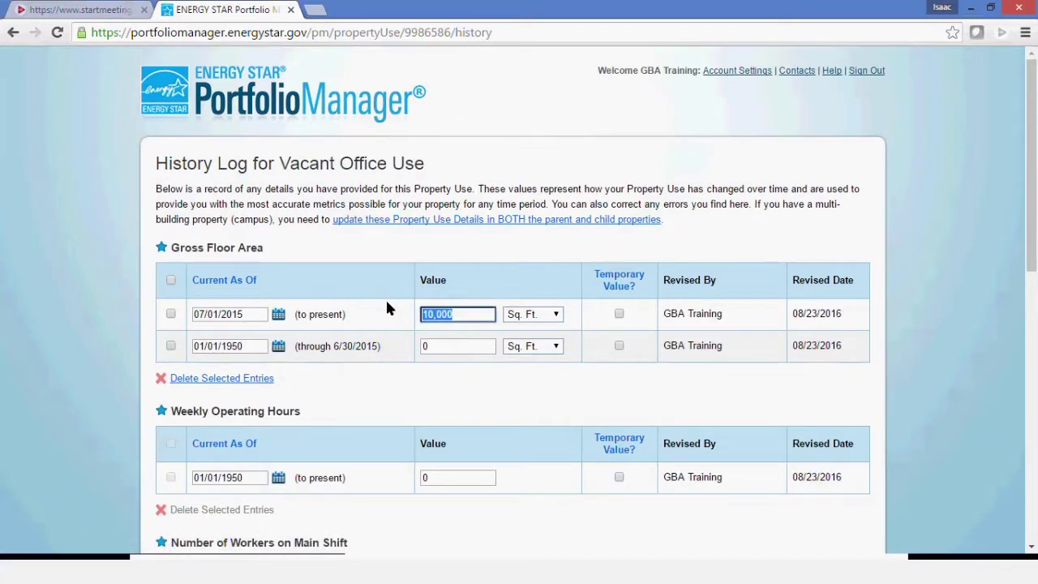
pyautogui.write('1,000,020')
pyautogui.press('BackSpace')
pyautogui.press('BackSpace')
pyautogui.press('BackSpace')
pyautogui.press('BackSpace')
pyautogui.press('BackSpace')
pyautogui.press('BackSpace')
pyautogui.press('BackSpace')
pyautogui.press('BackSpace')
pyautogui.press('BackSpace')
pyautogui.write('20,000')
pyautogui.scroll(-8, 783, 331)
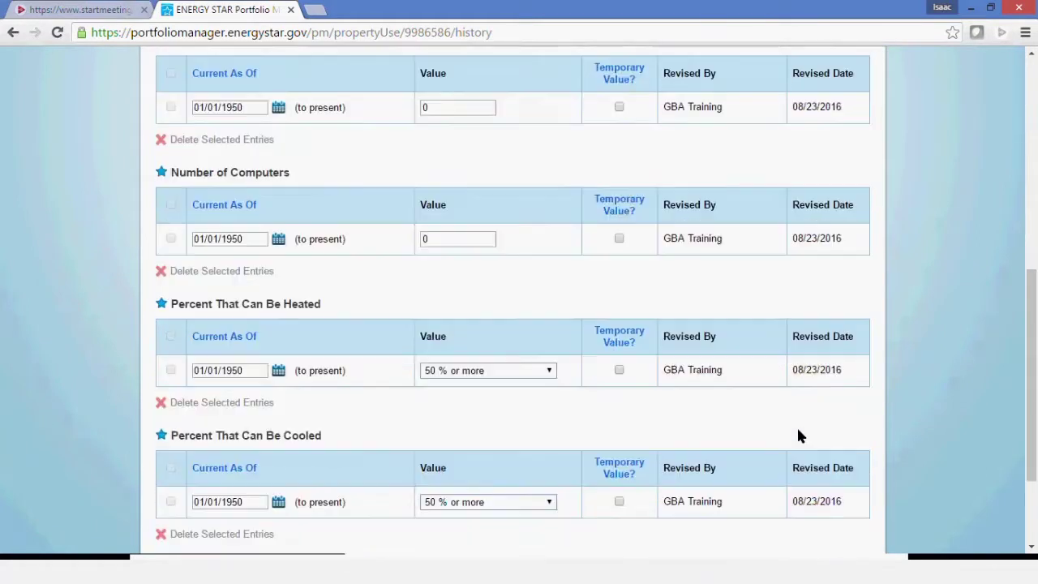
pyautogui.click(780, 459)
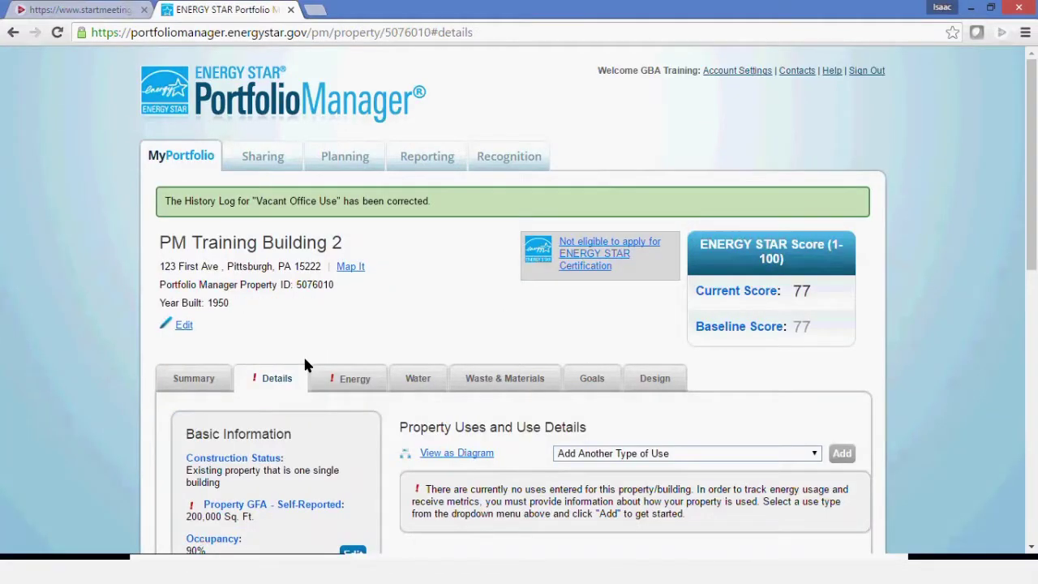
# Open the history log of Building Use for correcting mistakes.
pyautogui.scroll(-3, 567, 340)
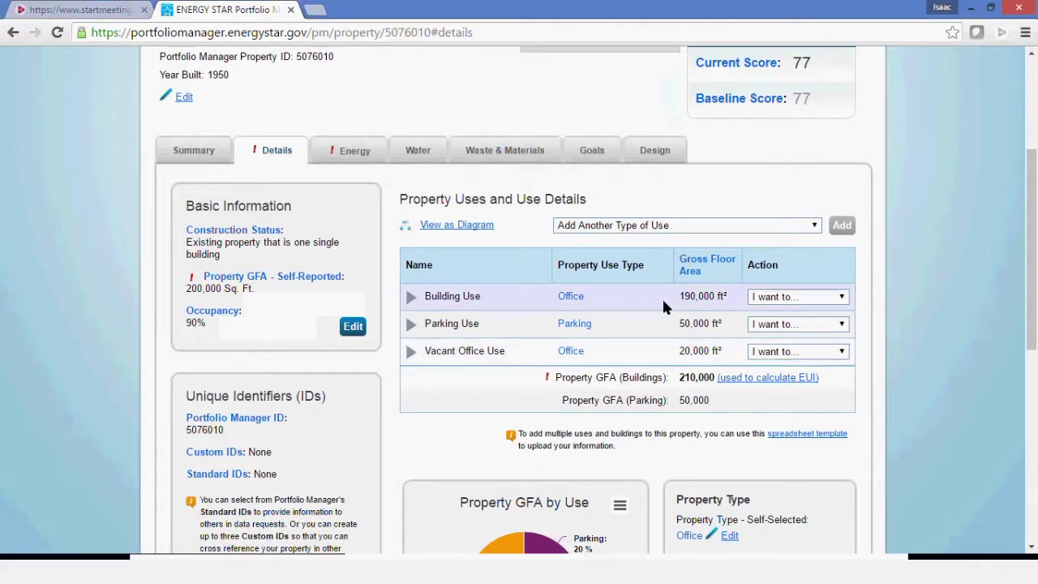
pyautogui.click(806, 300)
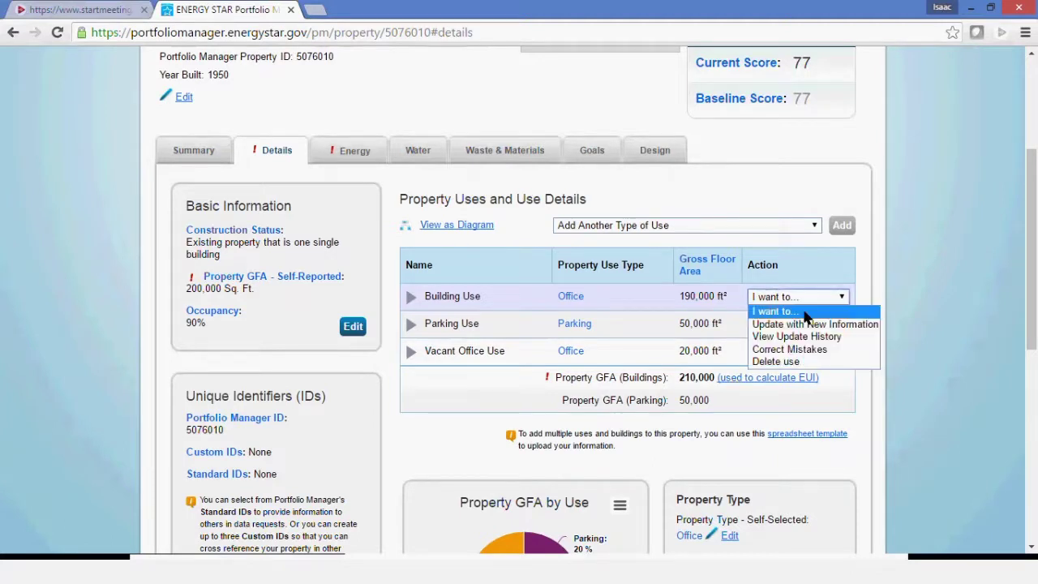
pyautogui.click(788, 350)
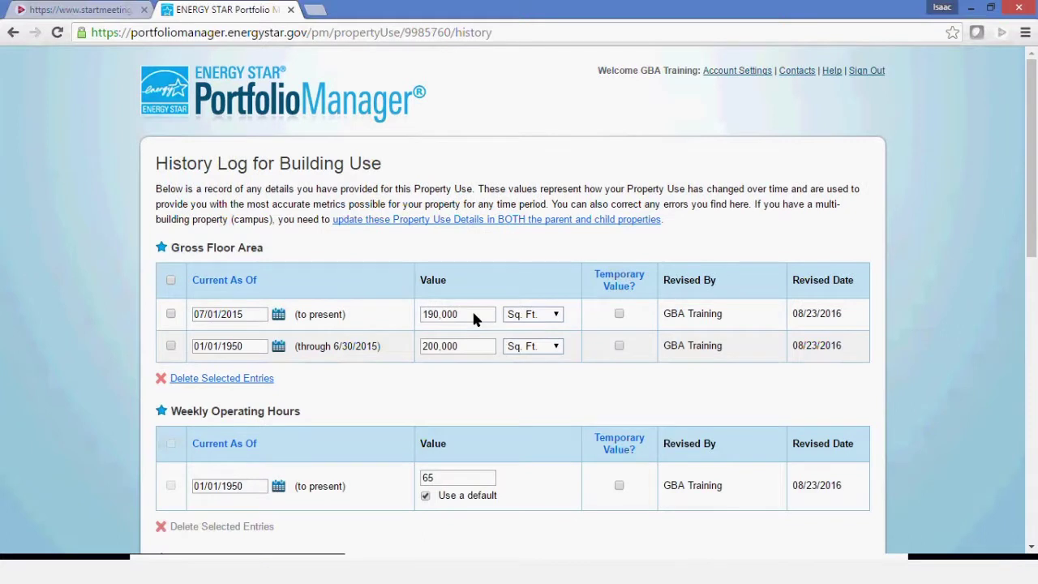
# Correct the 07/01/2015 gross floor area of Building Use to 180,000 Sq. Ft. and save the corrections.
pyautogui.doubleClick(474, 316)
pyautogui.press('BackSpace')
pyautogui.write('180,000')
pyautogui.click(641, 397)
pyautogui.scroll(-5, 653, 405)
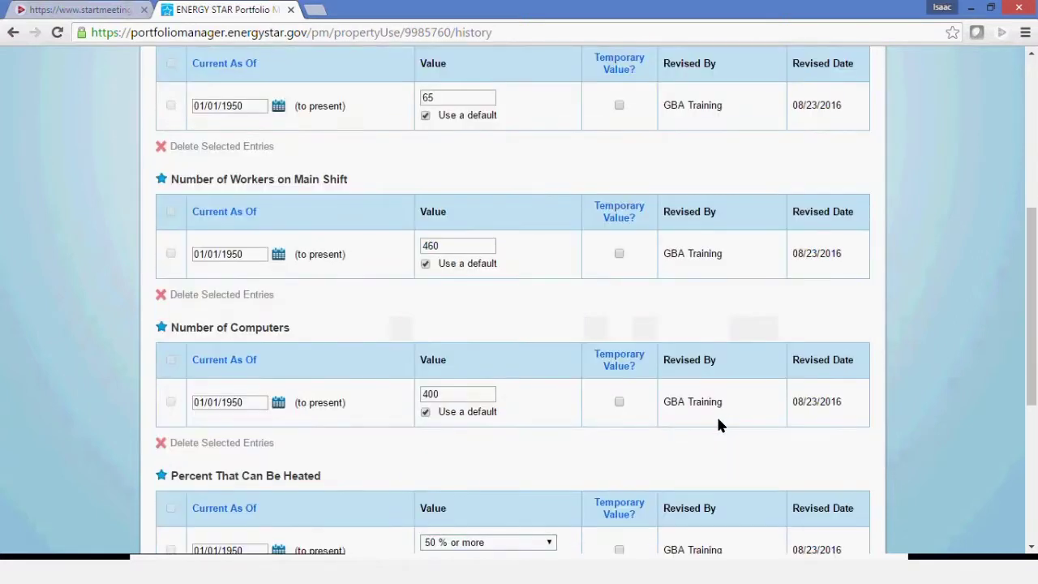
pyautogui.scroll(-4, 719, 424)
pyautogui.click(735, 465)
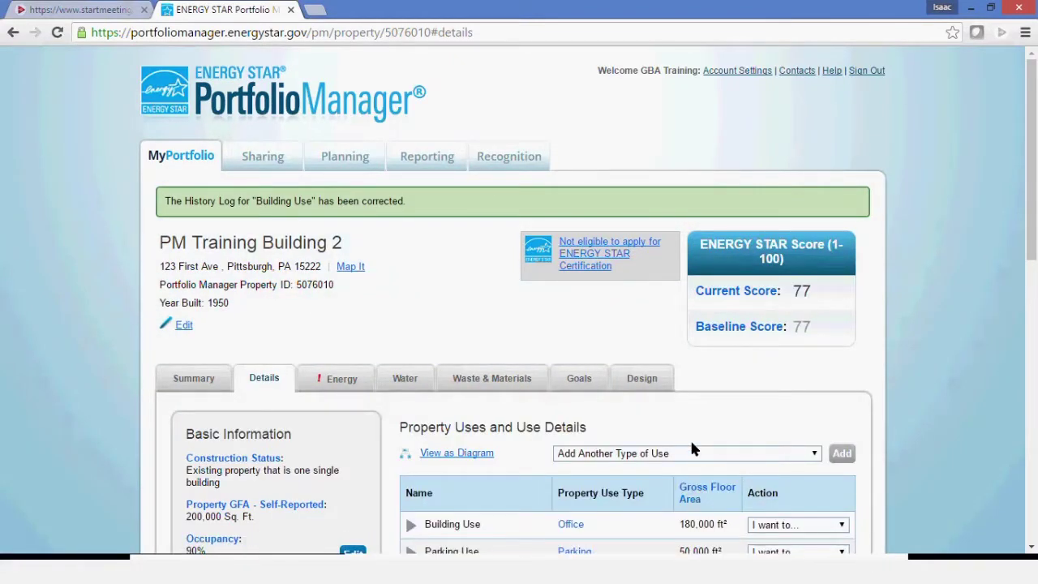
# Expand Building Use to review its use details, and open it for updating with new information.
pyautogui.scroll(-2, 619, 374)
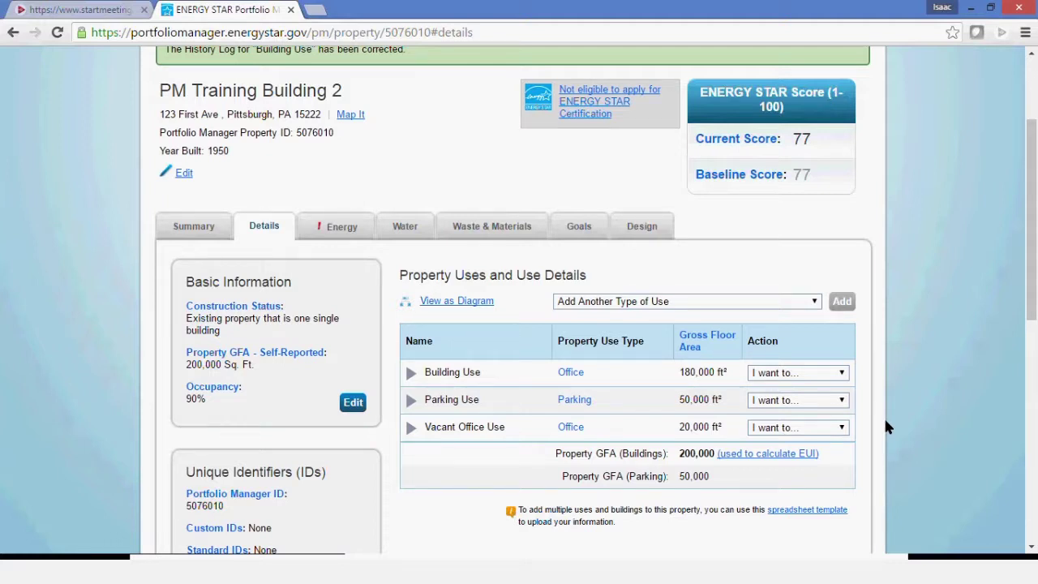
pyautogui.click(411, 374)
pyautogui.scroll(-2, 411, 375)
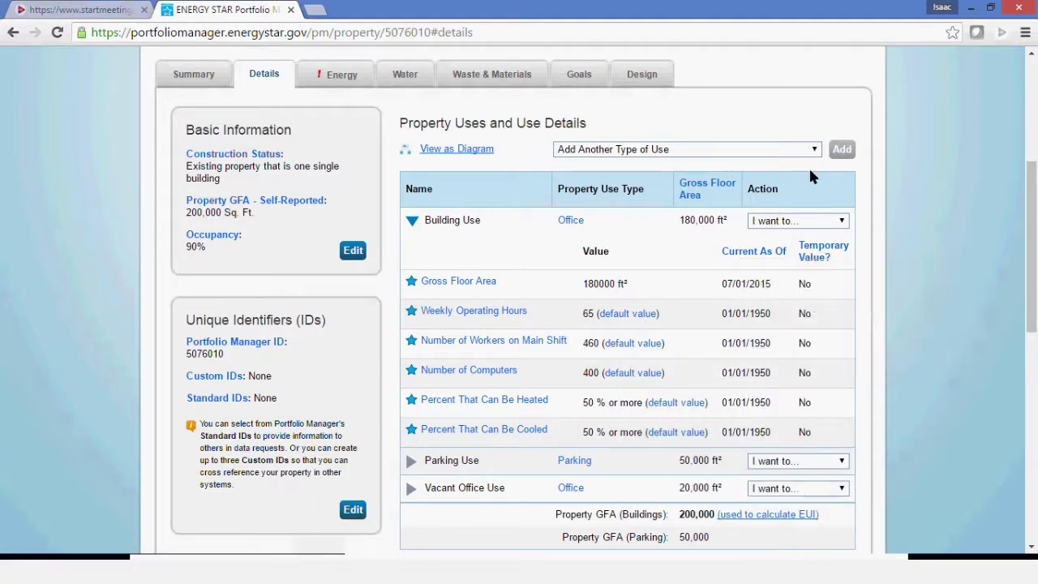
pyautogui.click(841, 223)
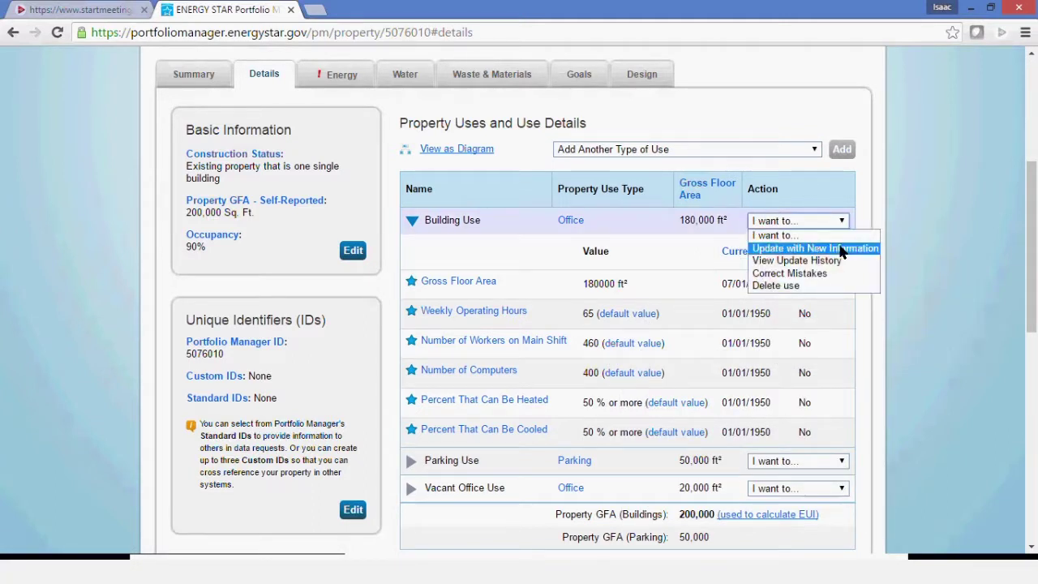
pyautogui.click(841, 250)
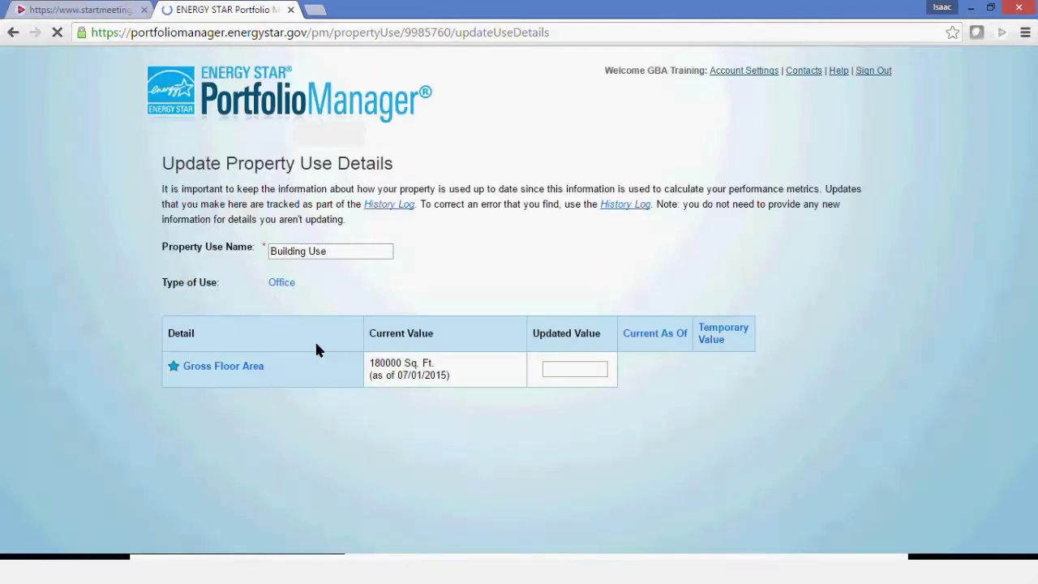
# Enter updated values of 420 workers on main shift and 420 computers for Building Use.
pyautogui.scroll(-2, 424, 371)
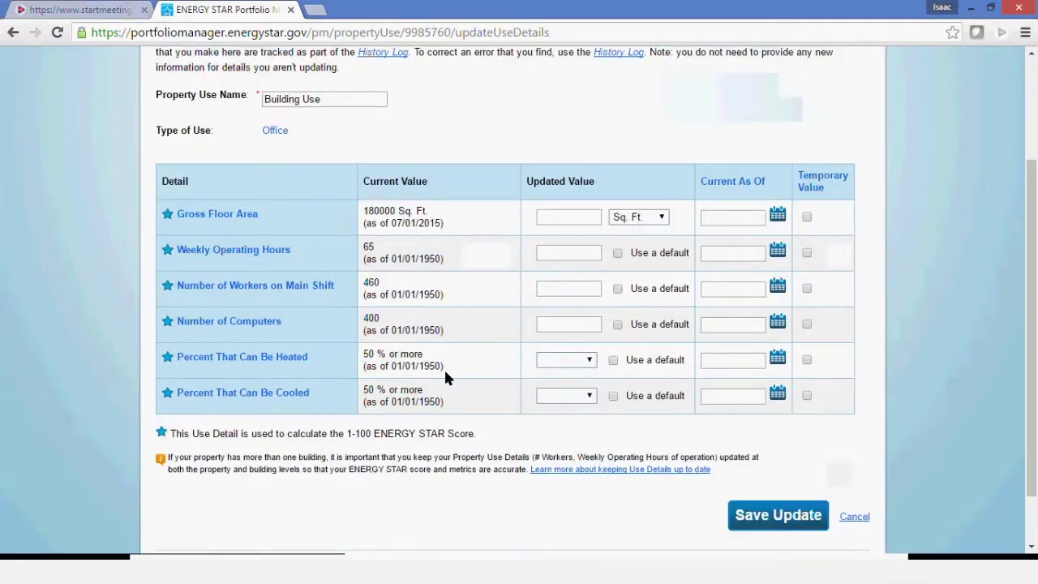
pyautogui.click(583, 290)
pyautogui.write('420')
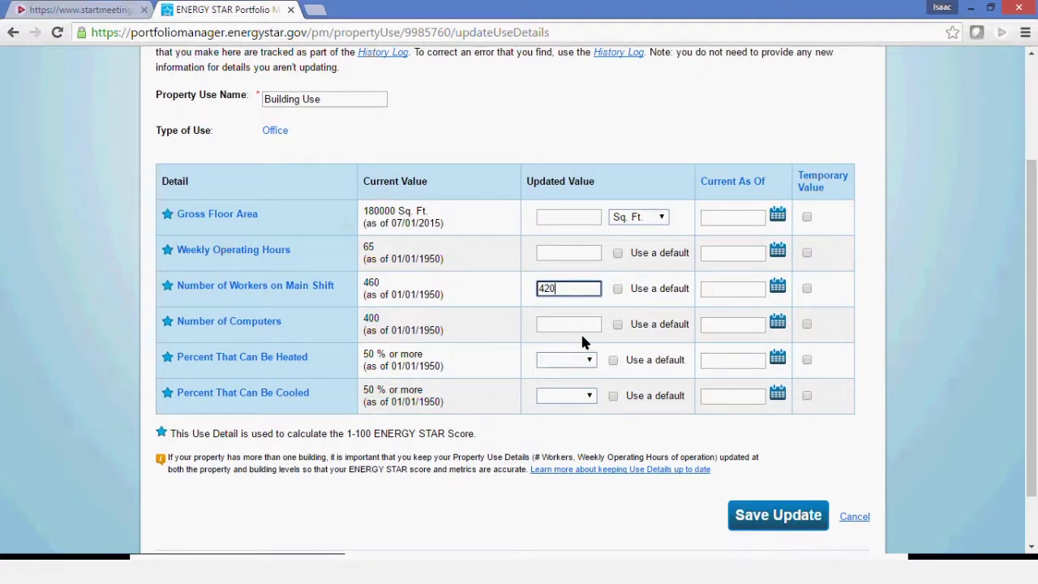
pyautogui.click(583, 324)
pyautogui.write('420')
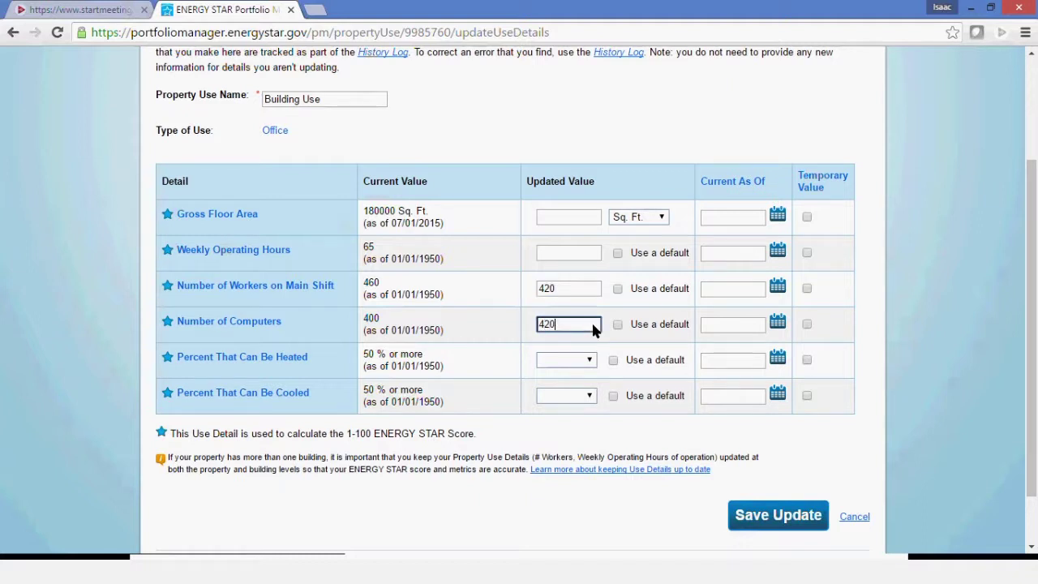
# Make the updated worker and computer counts current as of 7/1/2015 and save the Building Use update.
pyautogui.click(740, 289)
pyautogui.write('7/')
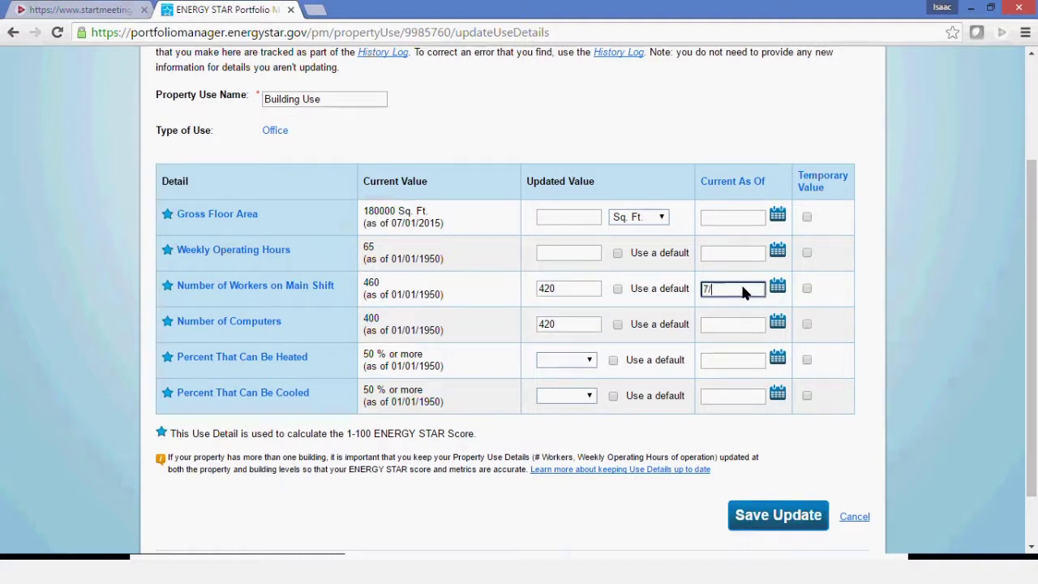
pyautogui.write('1/2015')
pyautogui.click(733, 325)
pyautogui.write('7/1/2015')
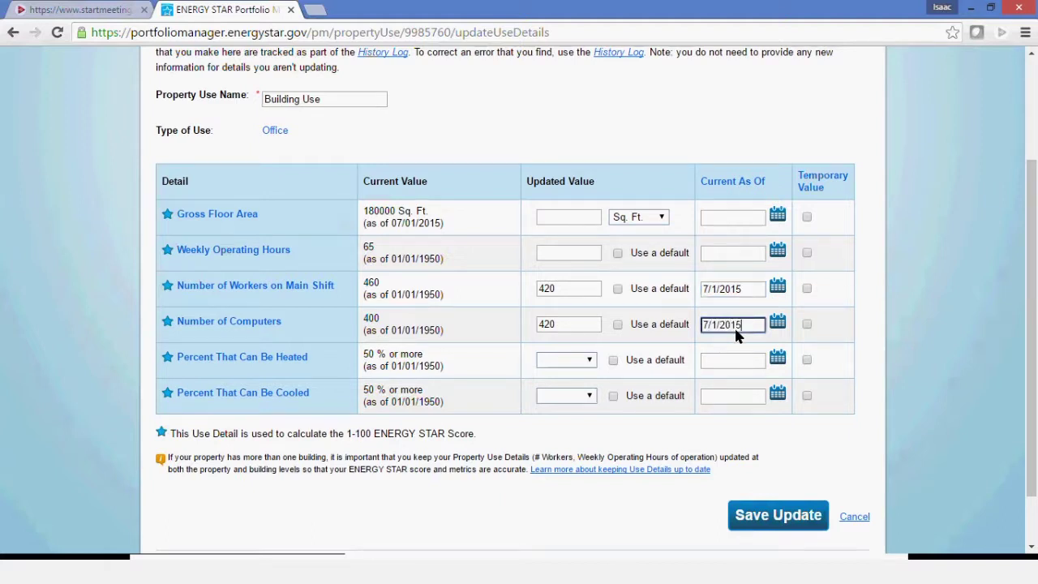
pyautogui.click(787, 517)
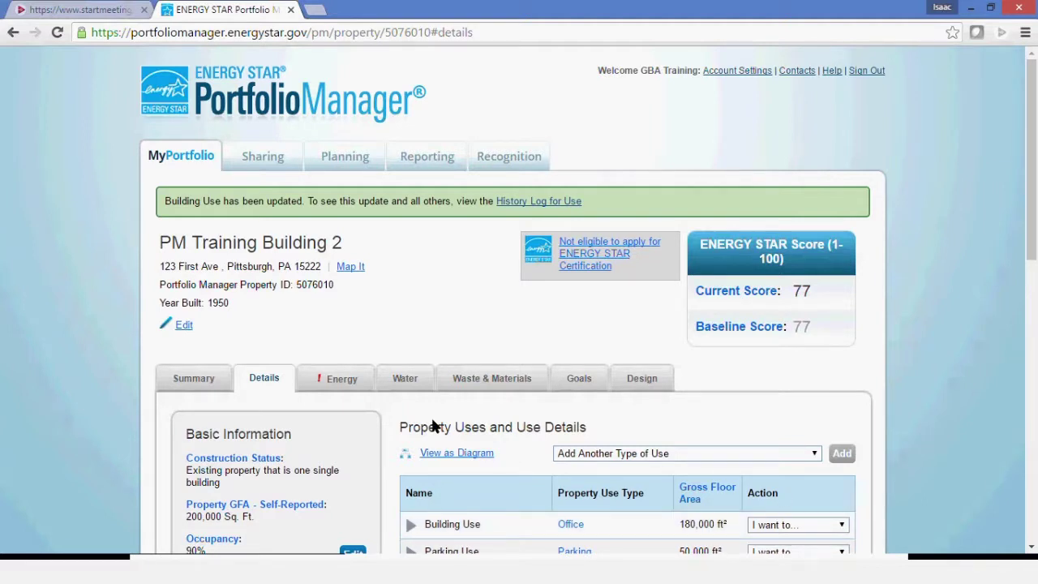
# Review the building's property uses and its energy information, examining the energy use by calendar month chart and the meters list.
pyautogui.scroll(-1, 431, 421)
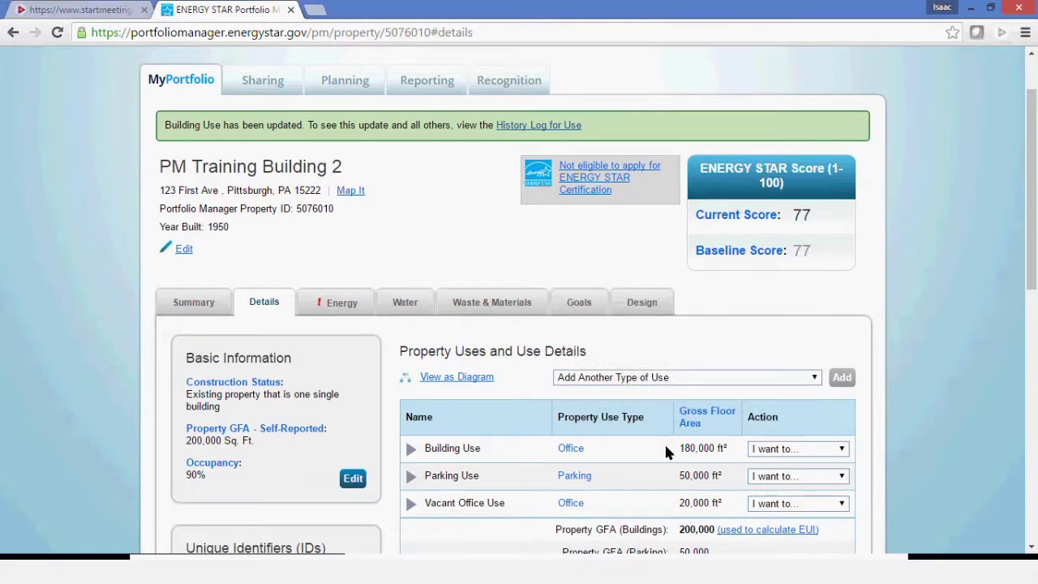
pyautogui.scroll(-1, 565, 483)
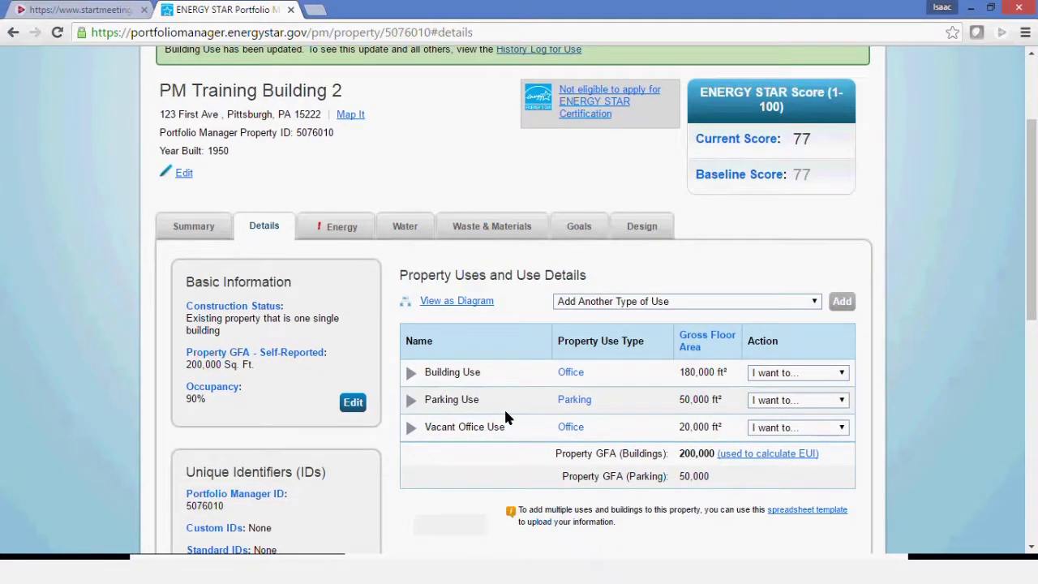
pyautogui.click(341, 227)
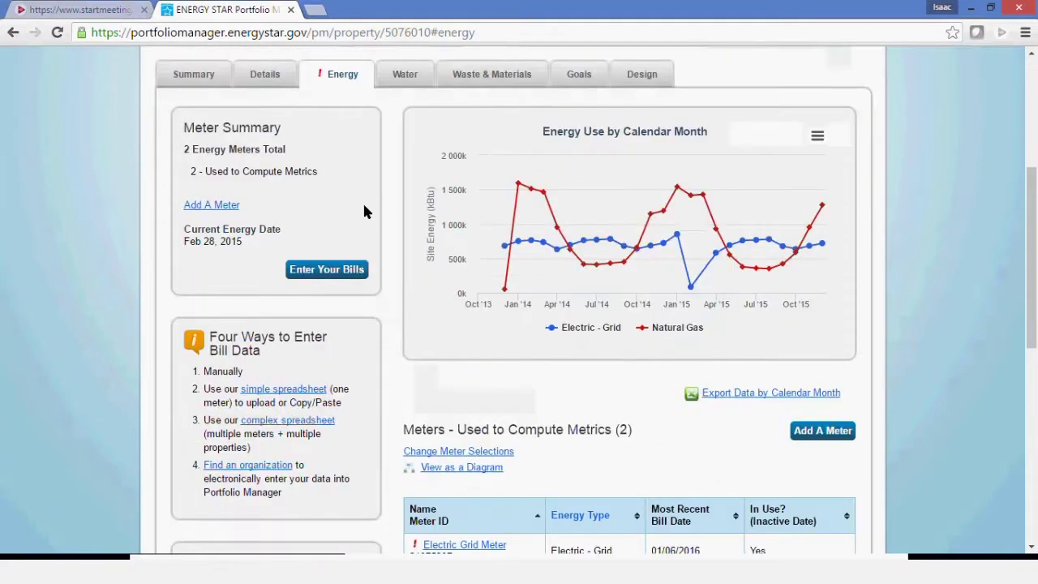
pyautogui.scroll(-2, 458, 403)
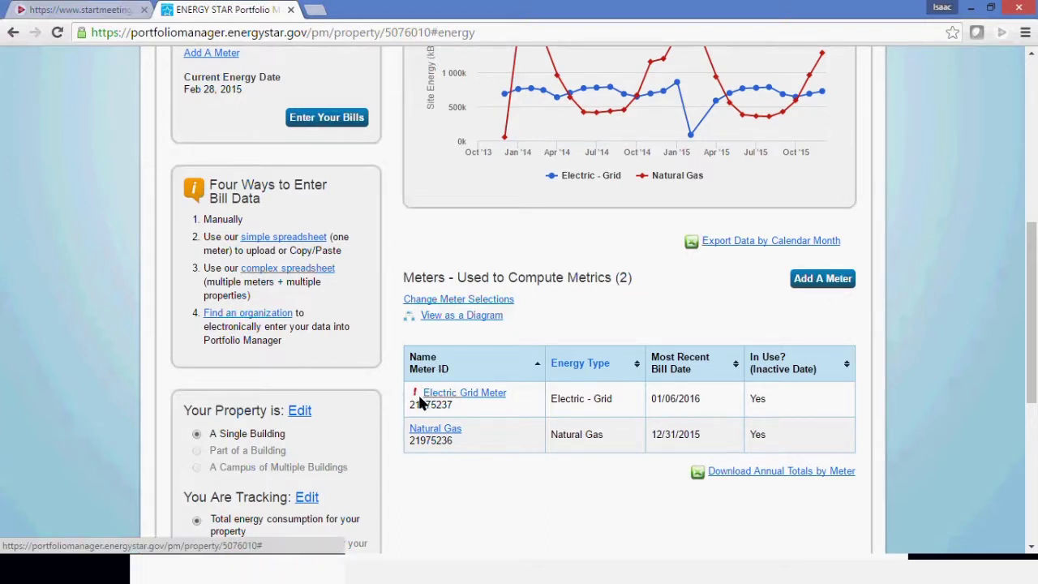
pyautogui.scroll(2, 487, 365)
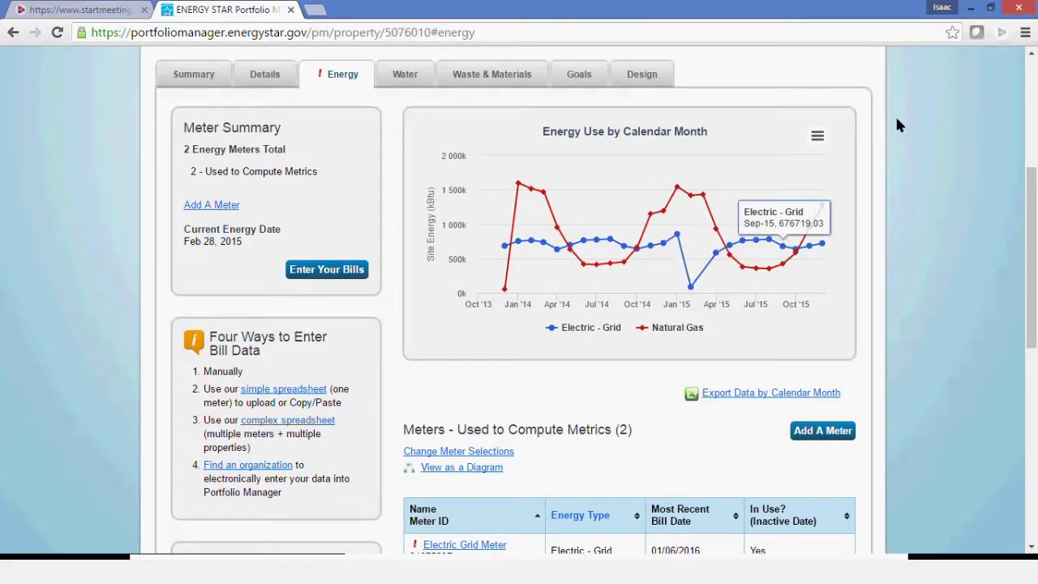
pyautogui.moveTo(690, 294)
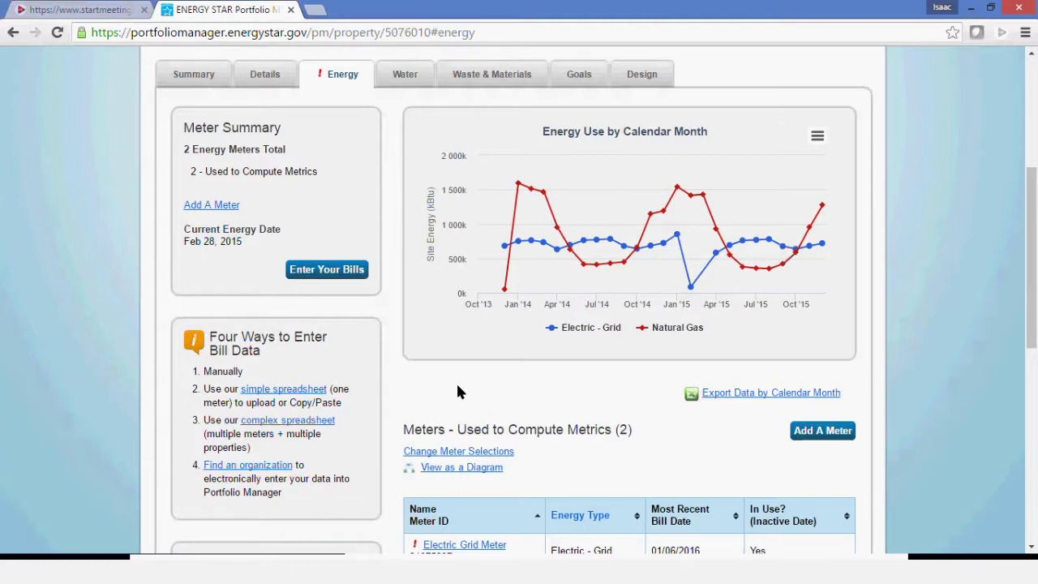
pyautogui.scroll(-2, 456, 381)
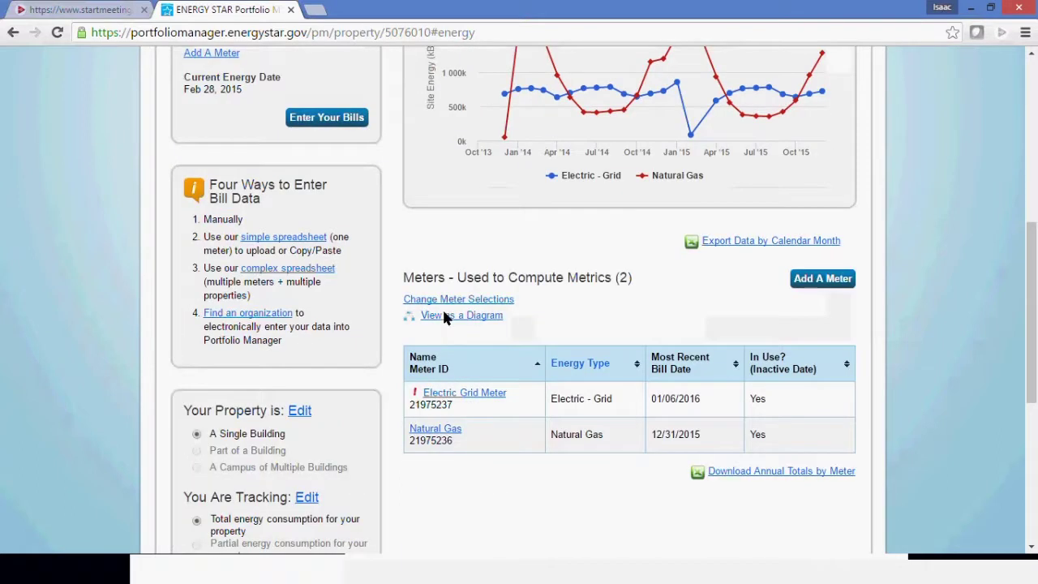
# Open the bills of the Electric Grid Meter and examine the flagged date gap in its monthly entries.
pyautogui.click(473, 394)
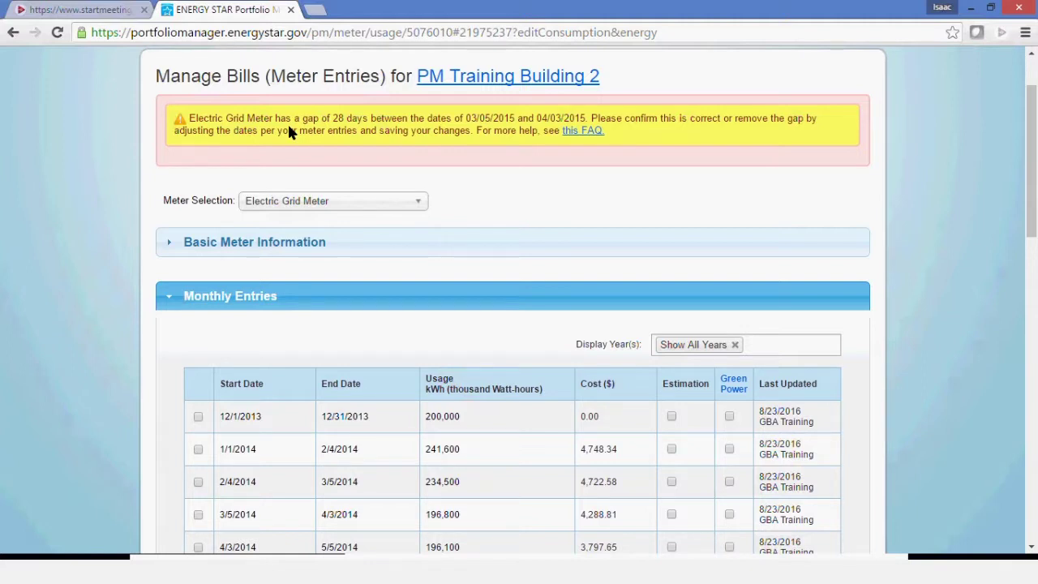
pyautogui.scroll(-4, 375, 288)
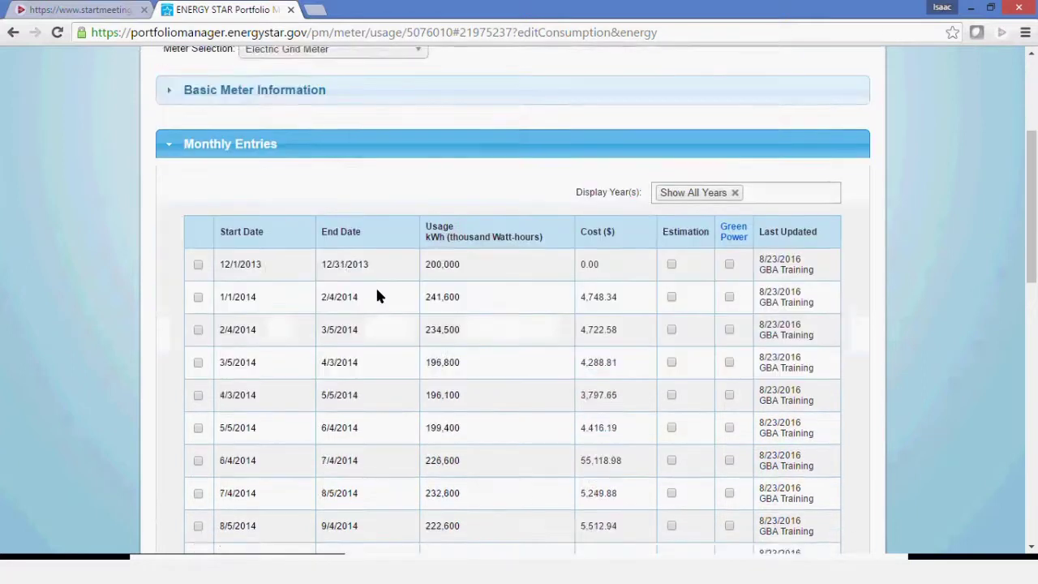
pyautogui.scroll(-3, 377, 290)
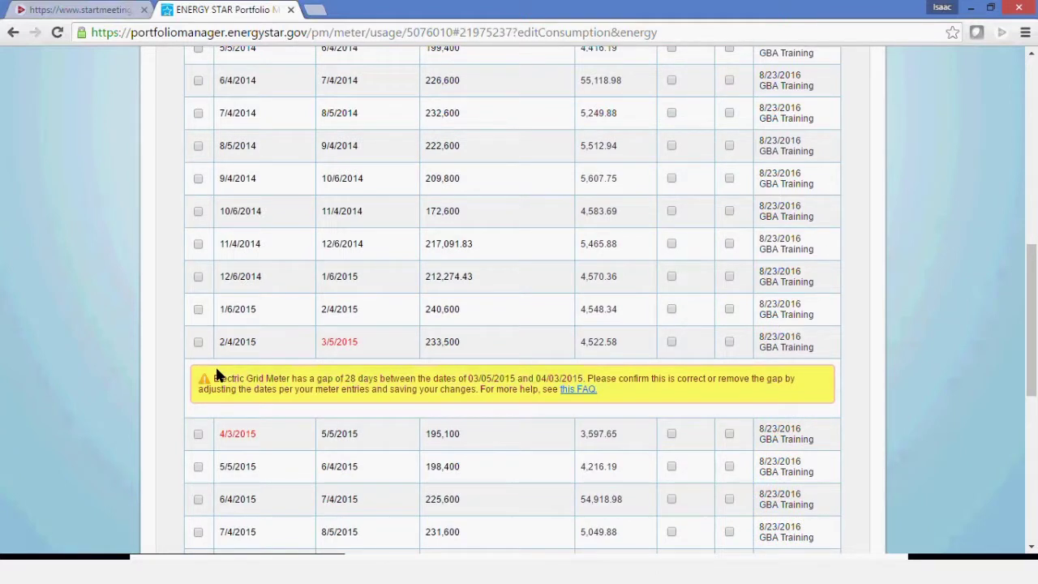
pyautogui.scroll(-2, 235, 308)
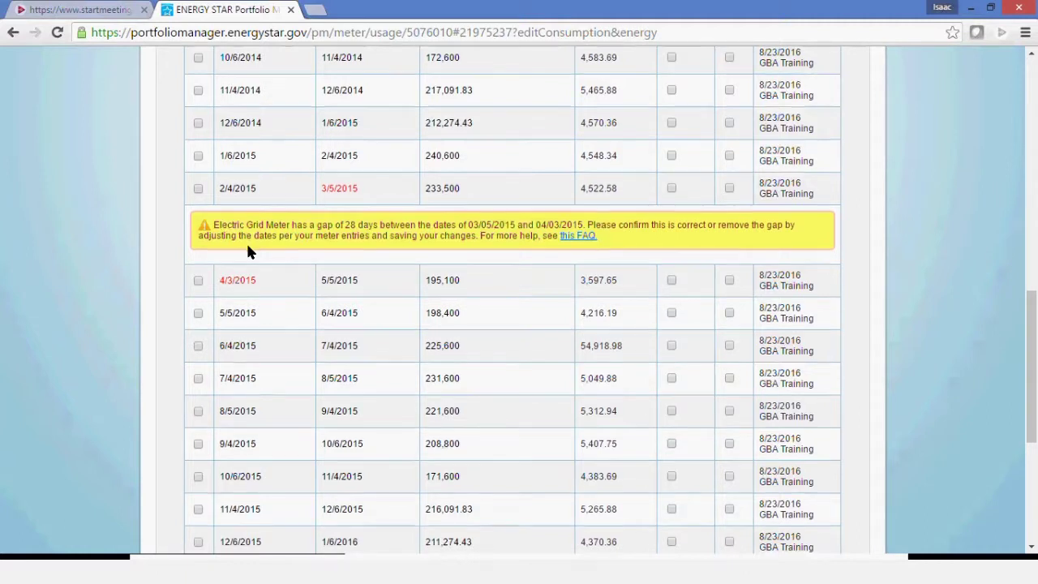
# Add another bill entry to the Electric Grid Meter with start date 3/5/2015 and end date 4/3/2015.
pyautogui.scroll(-3, 247, 252)
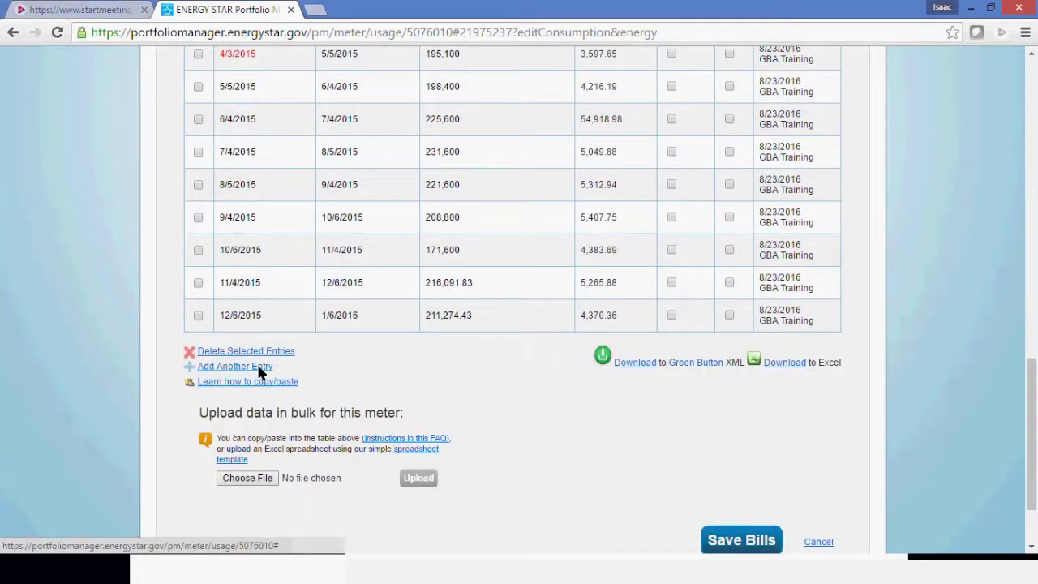
pyautogui.click(260, 366)
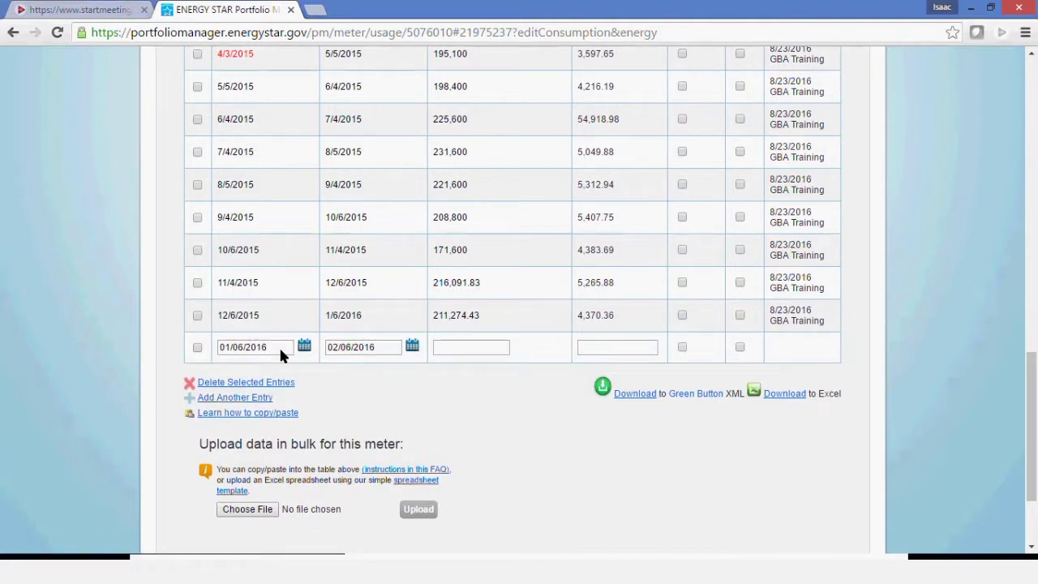
pyautogui.scroll(2, 312, 321)
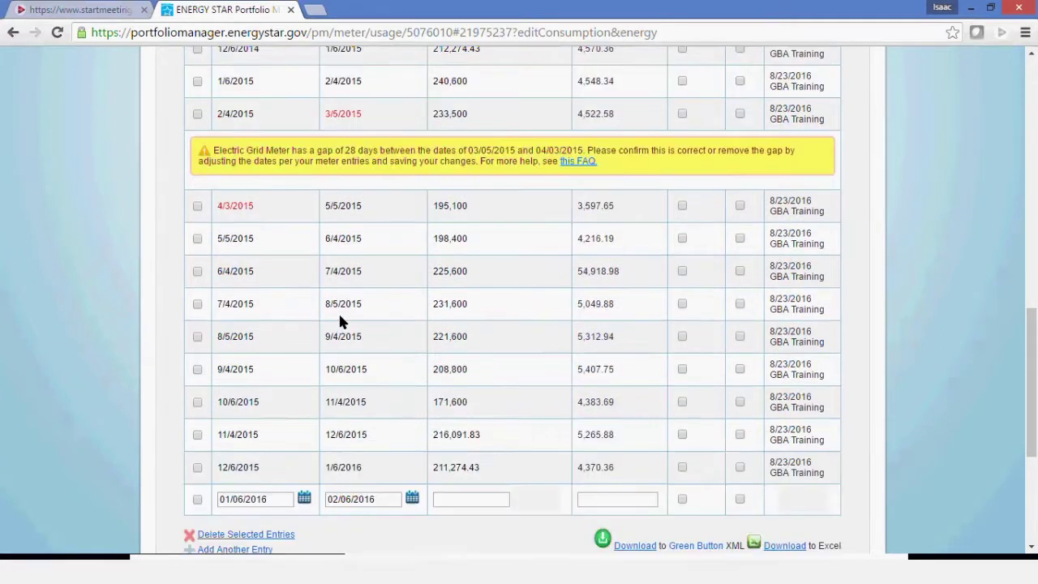
pyautogui.scroll(-2, 280, 426)
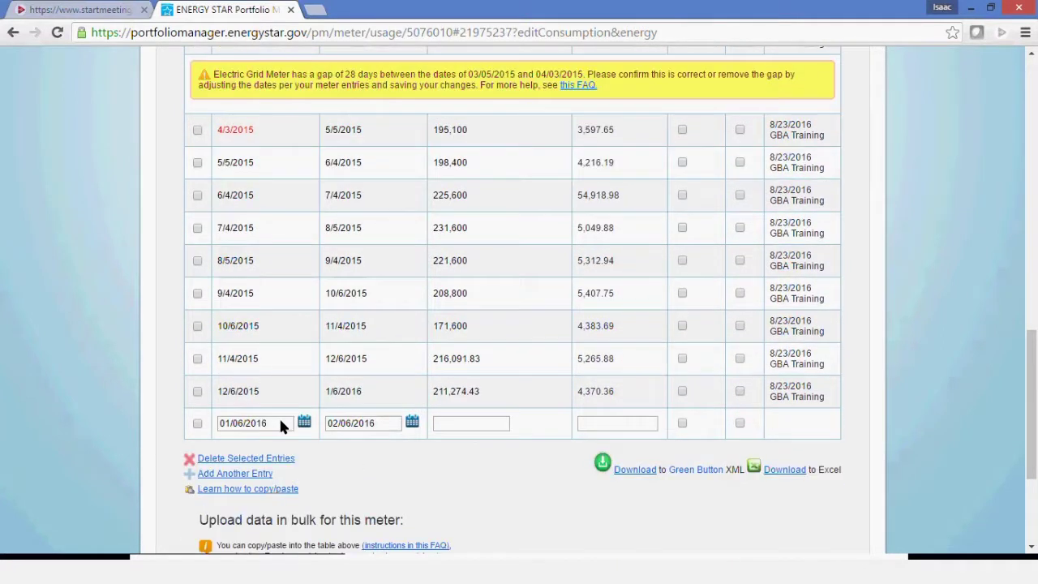
pyautogui.moveTo(281, 426); pyautogui.dragTo(219, 422)
pyautogui.scroll(2, 217, 422)
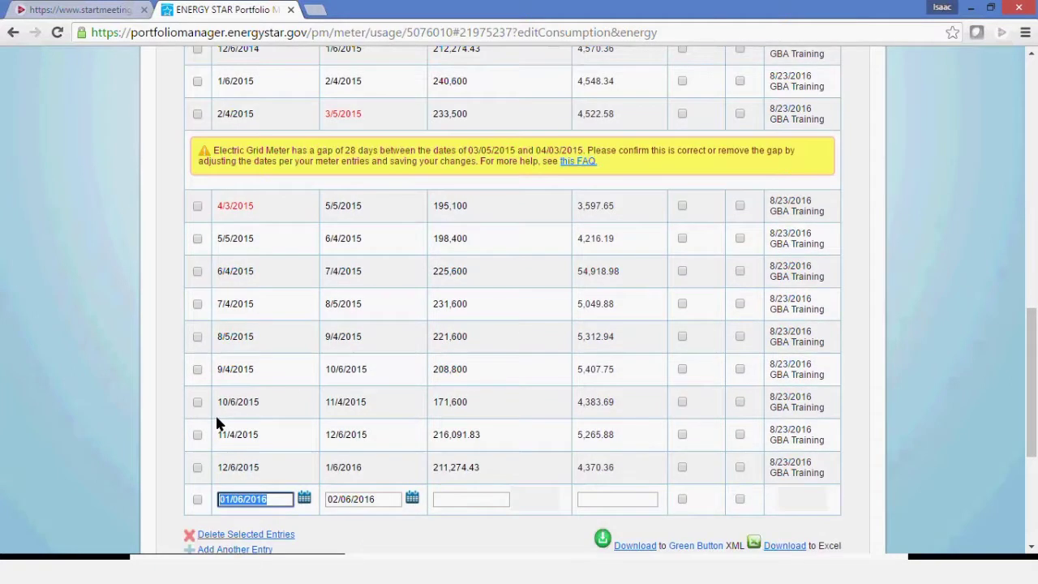
pyautogui.write('3/5/2015')
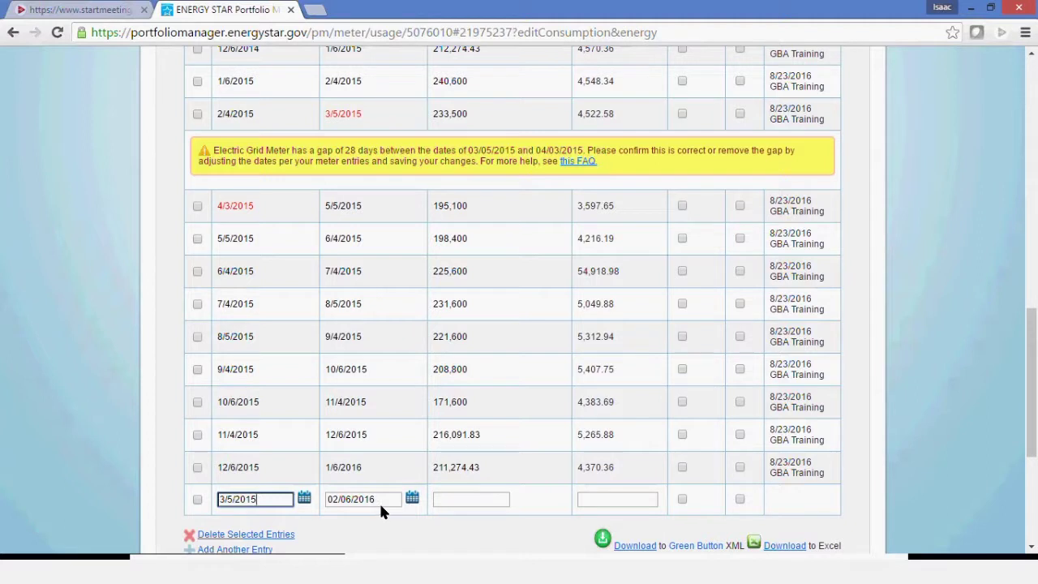
pyautogui.moveTo(378, 501); pyautogui.dragTo(319, 498)
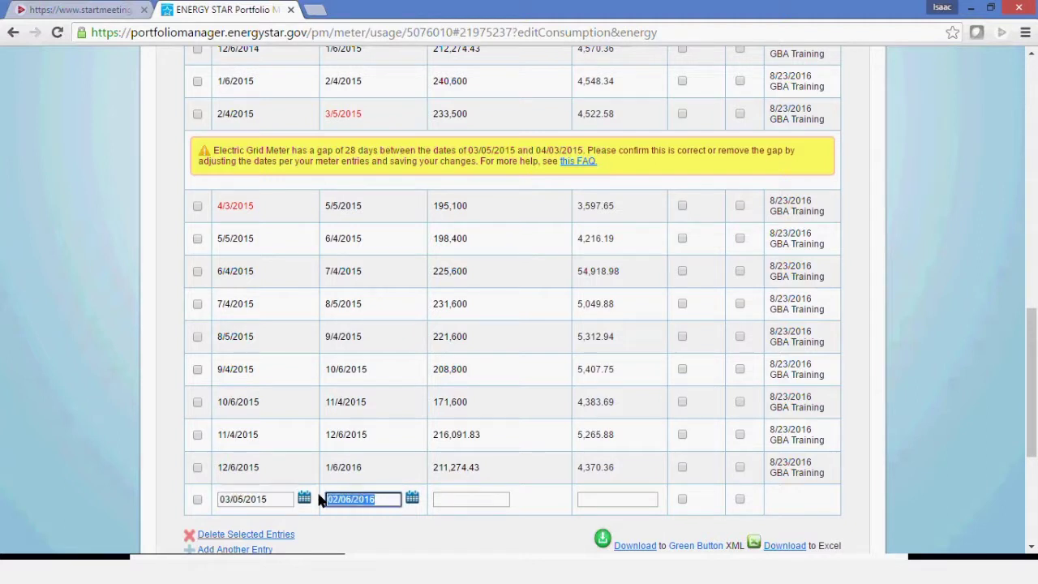
pyautogui.write('4/3/2015')
# Enter a usage of 200,000 and a cost of 4,000.00 for the new bill entry.
pyautogui.click(462, 500)
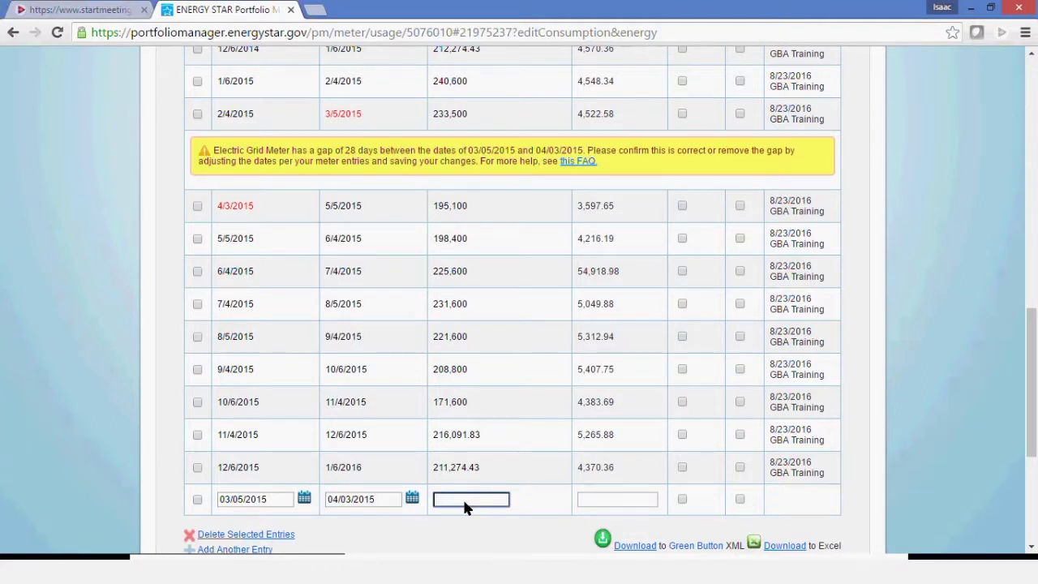
pyautogui.write('200000')
pyautogui.click(617, 496)
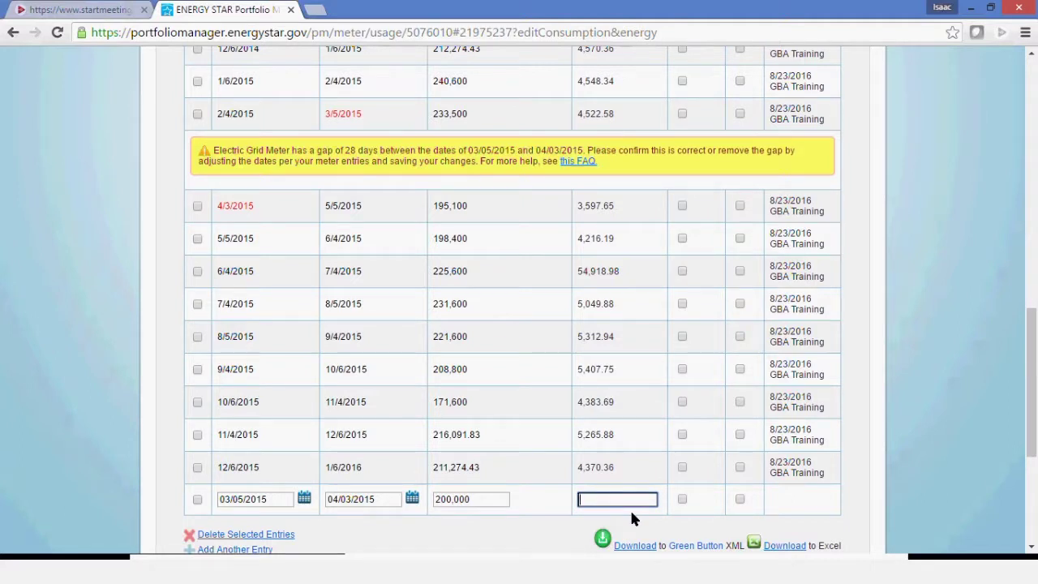
pyautogui.write('400')
pyautogui.press('Return')
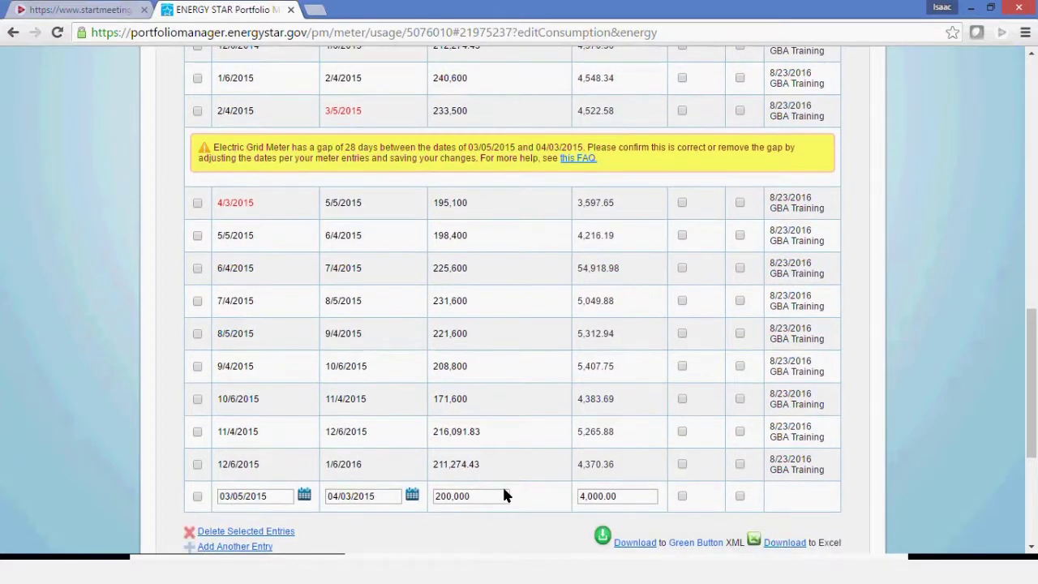
# Cancel the meter bill edits, discarding the unsaved entry, and return to the property's energy information.
pyautogui.scroll(-3, 505, 494)
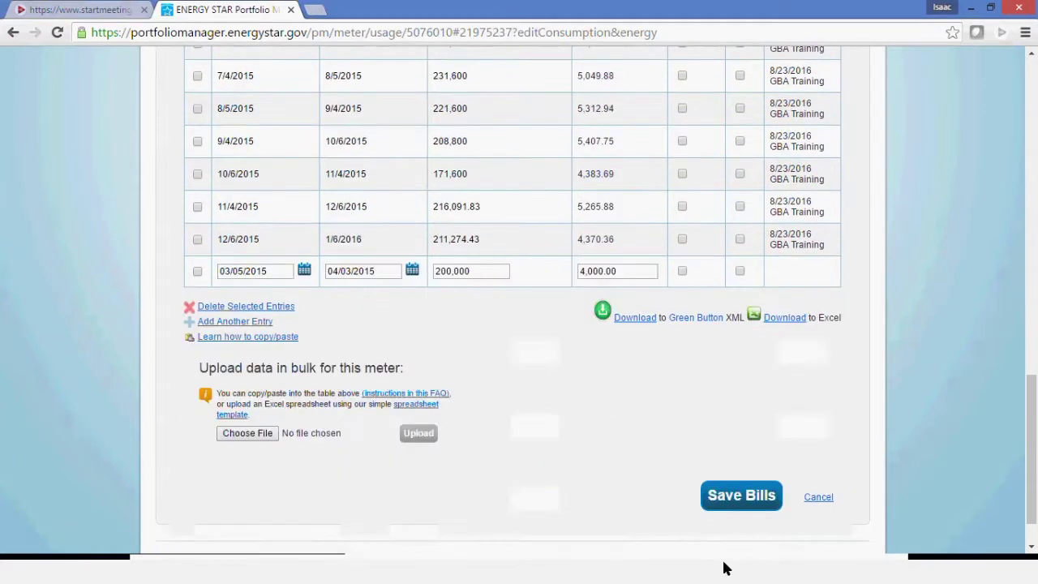
pyautogui.click(820, 497)
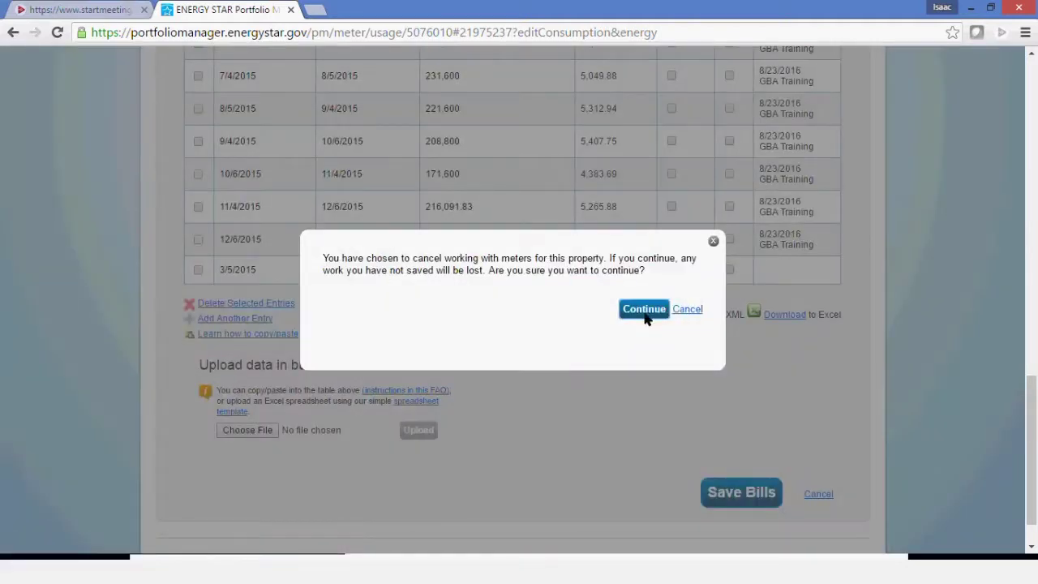
pyautogui.click(645, 311)
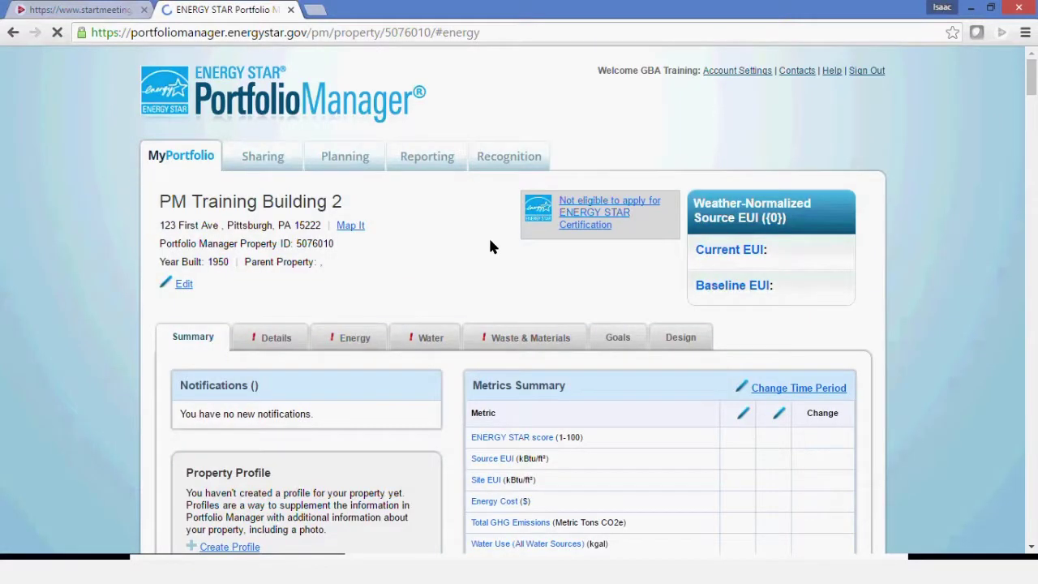
# Review the property's energy chart and meters list, along with its property uses and use details.
pyautogui.scroll(-3, 92, 302)
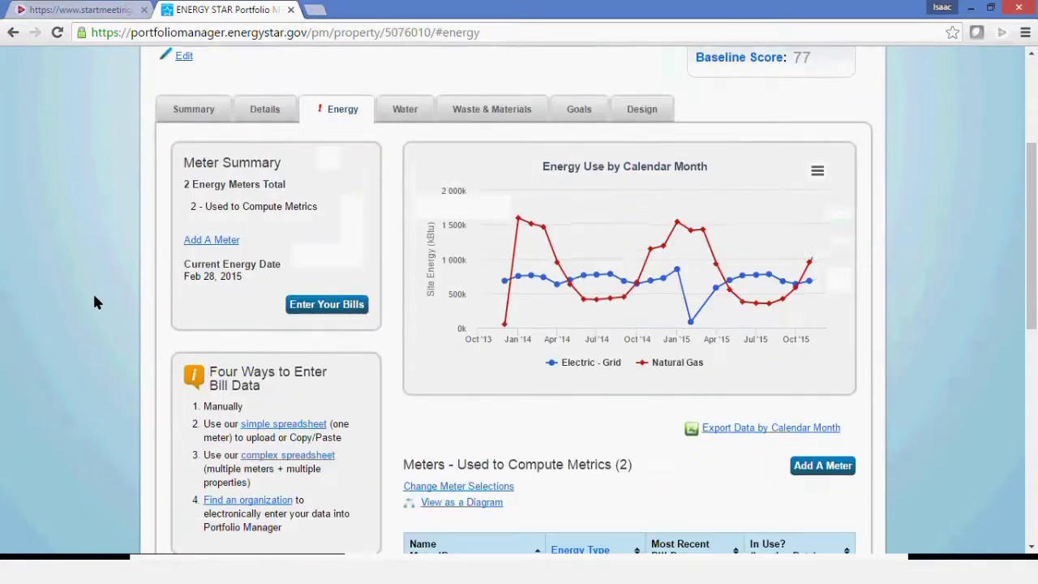
pyautogui.scroll(-3, 653, 358)
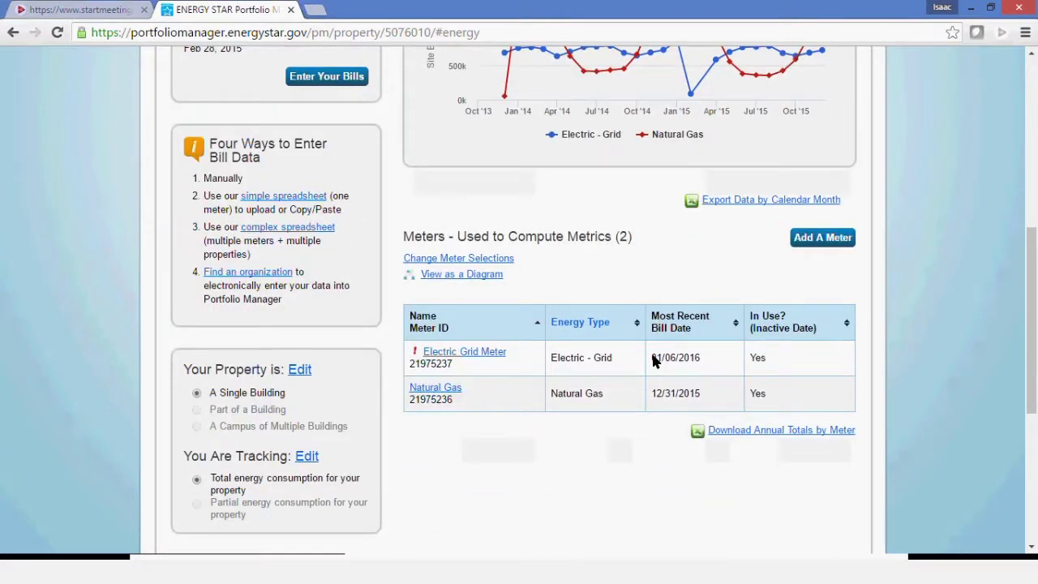
pyautogui.scroll(2, 502, 256)
pyautogui.click(264, 110)
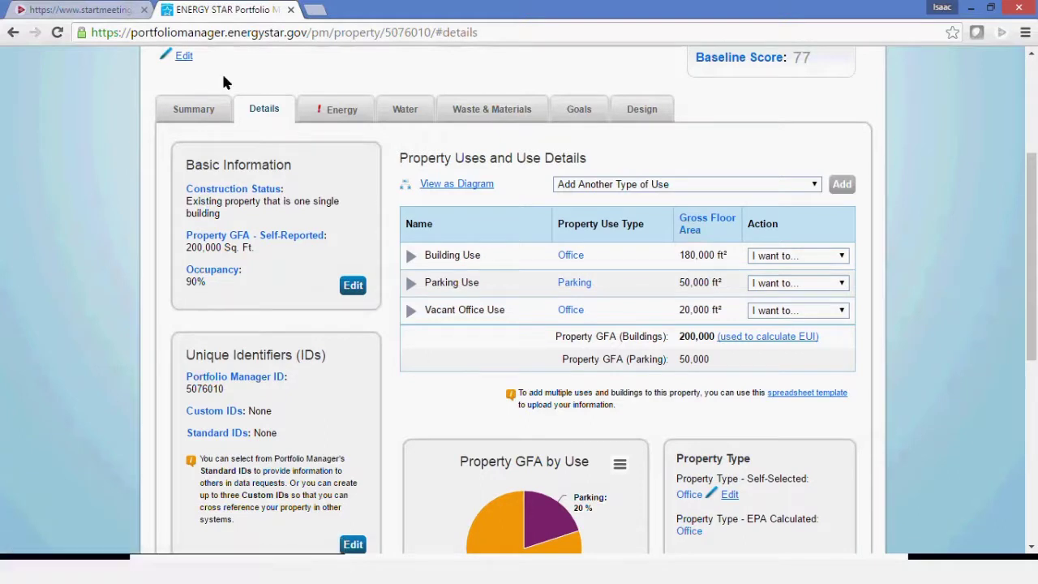
pyautogui.scroll(-3, 438, 199)
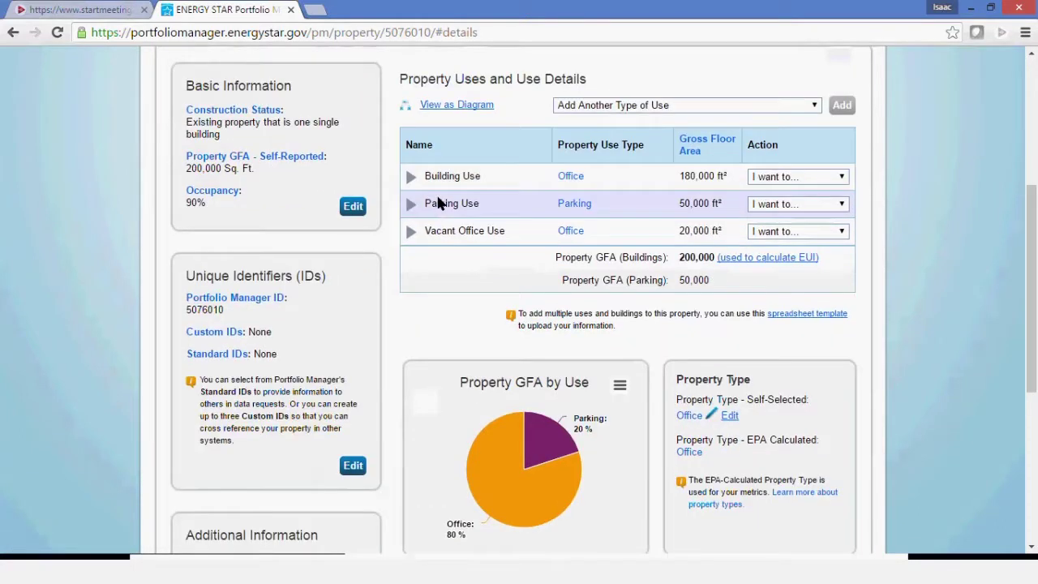
pyautogui.scroll(3, 317, 134)
# Open the check for possible data errors from the property's metrics summary.
pyautogui.click(195, 113)
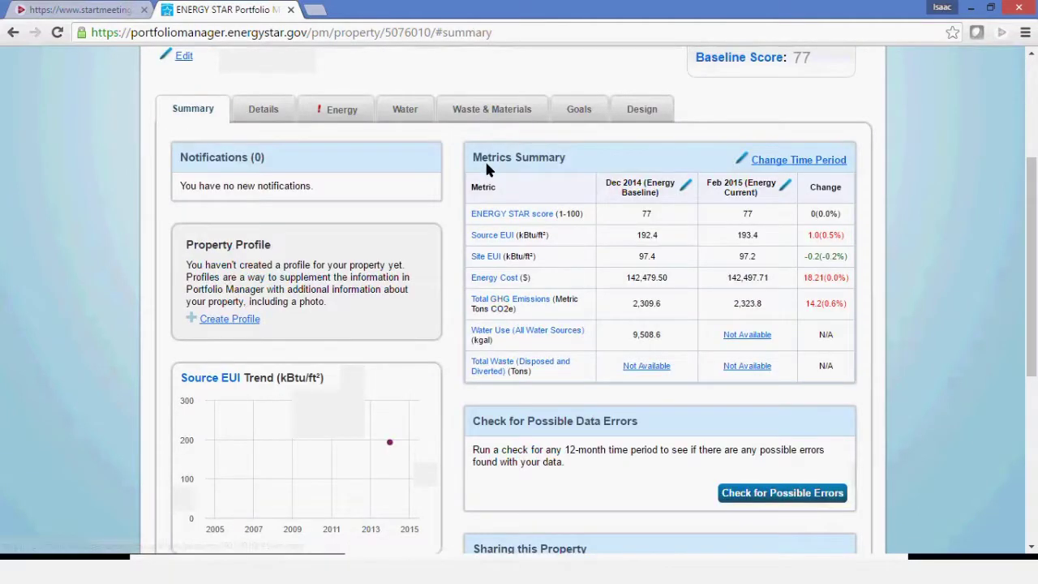
pyautogui.scroll(-1, 658, 347)
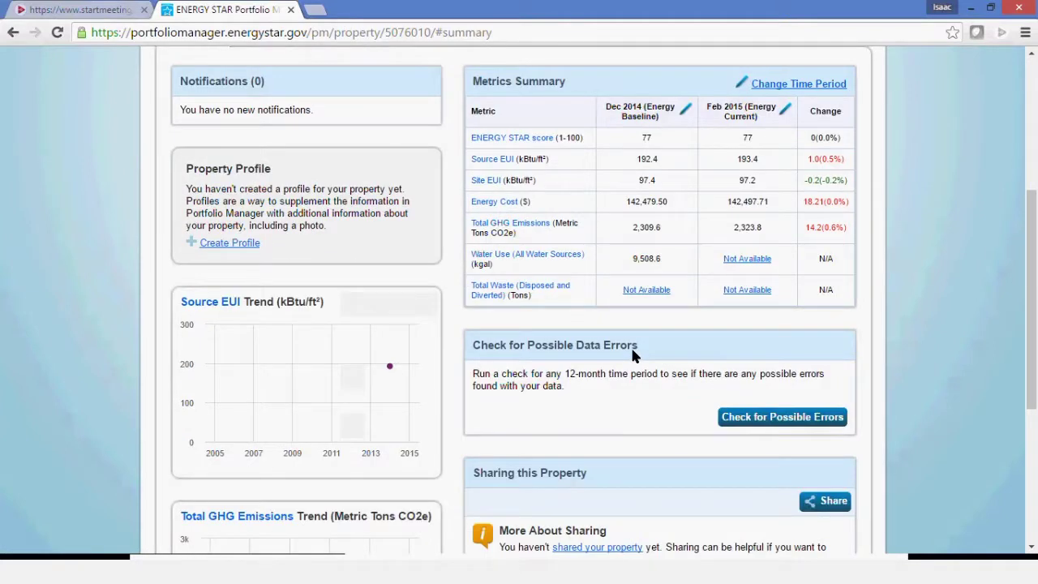
pyautogui.click(791, 418)
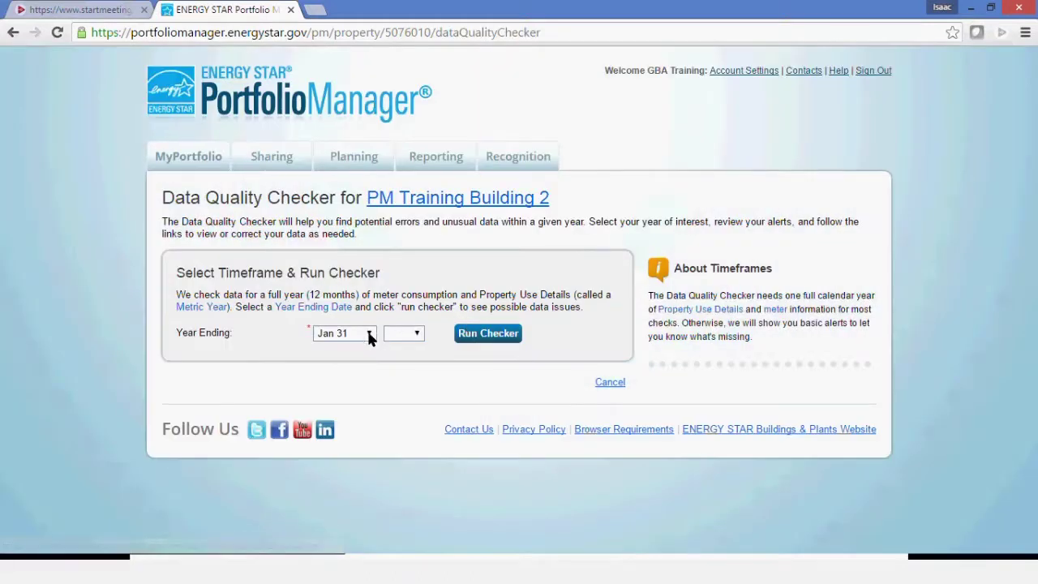
pyautogui.click(369, 336)
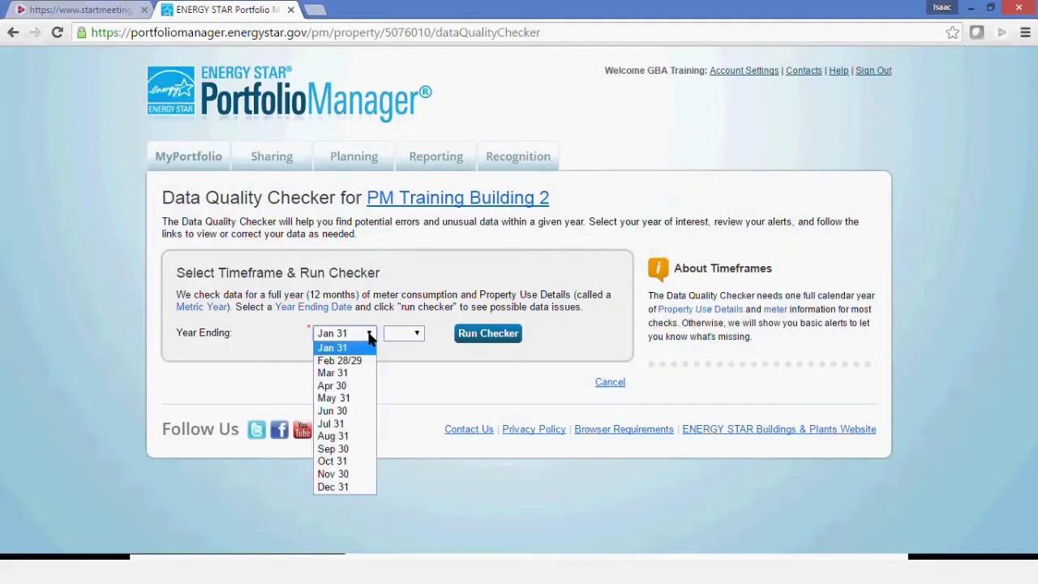
pyautogui.press('Down')
pyautogui.press('Down')
pyautogui.press('Down')
pyautogui.press('Down')
pyautogui.press('Down')
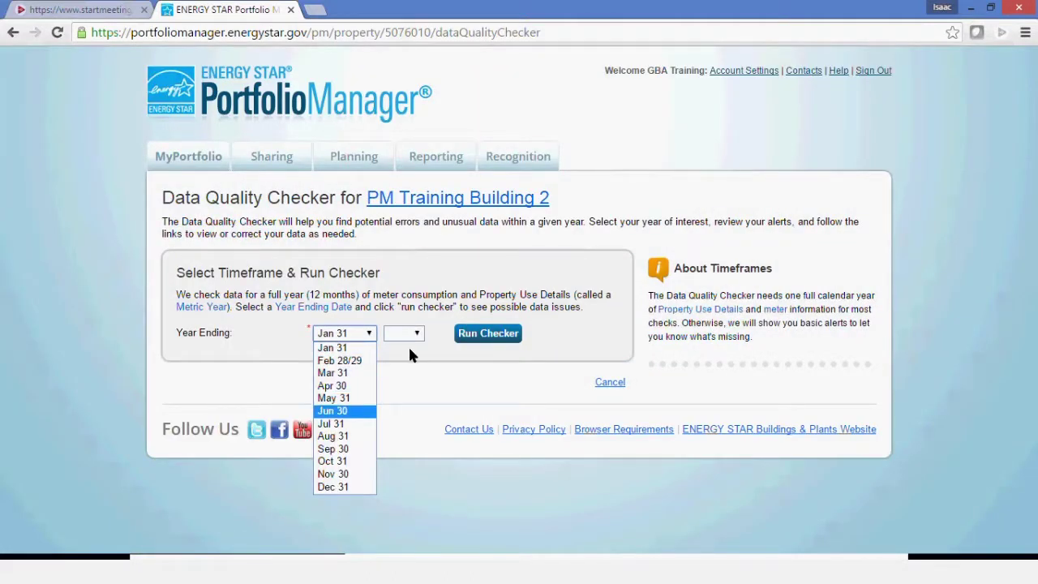
pyautogui.press('Escape')
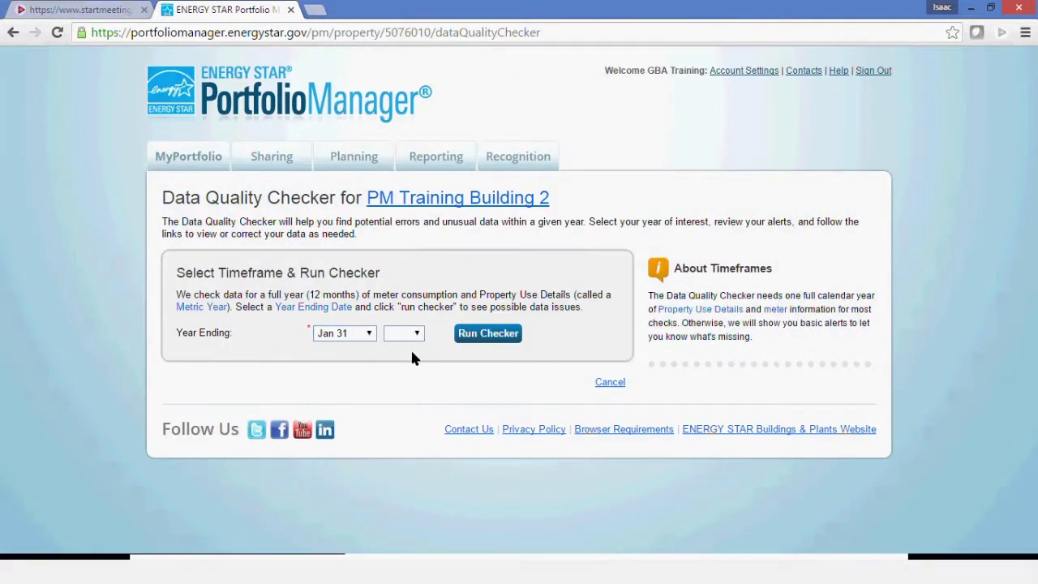
# Run the Data Quality Checker for the year ending Dec 31, 2015.
pyautogui.click(369, 333)
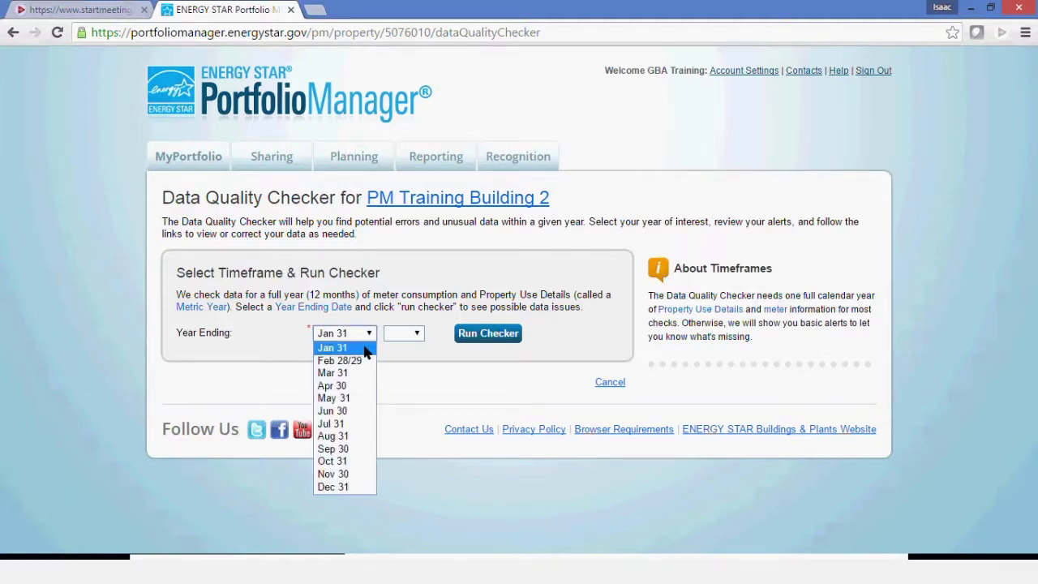
pyautogui.click(343, 488)
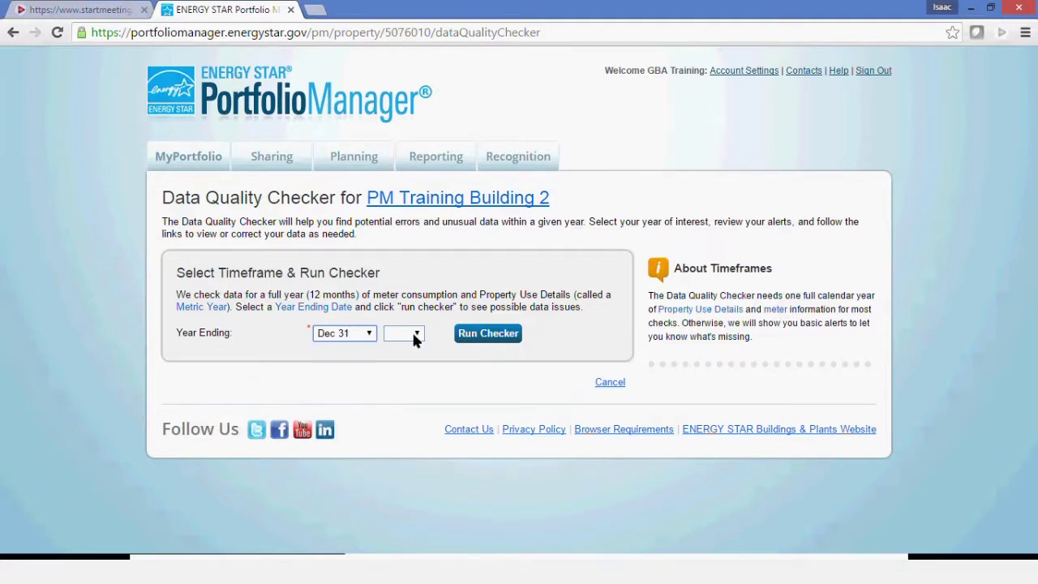
pyautogui.click(414, 335)
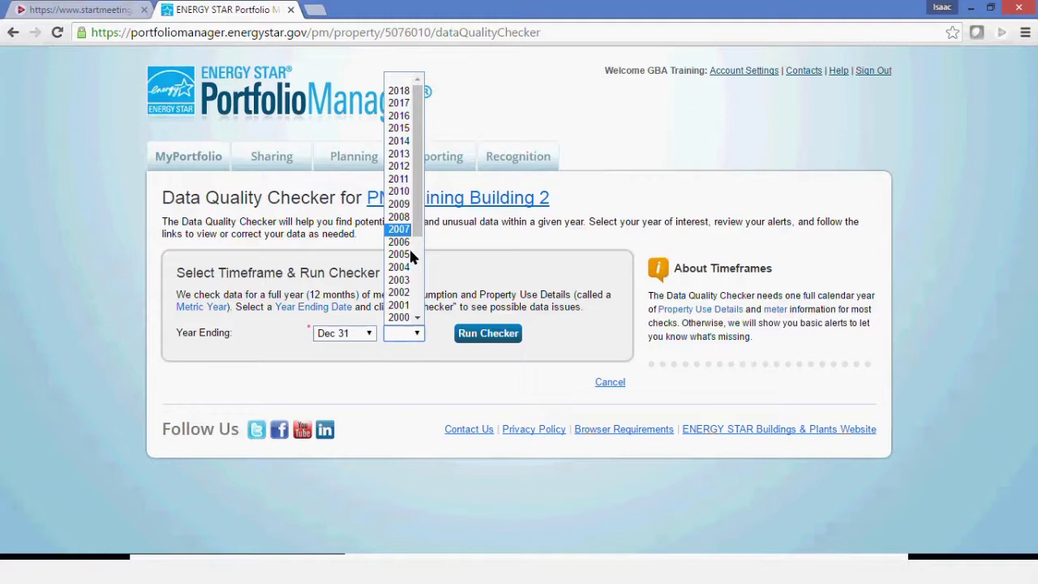
pyautogui.click(399, 128)
pyautogui.click(492, 340)
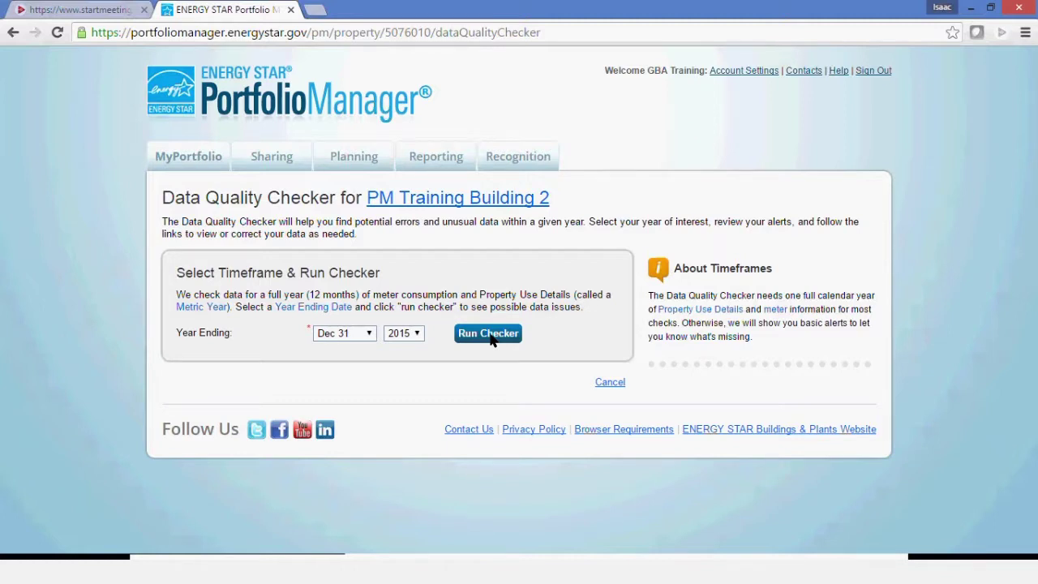
pyautogui.click(489, 334)
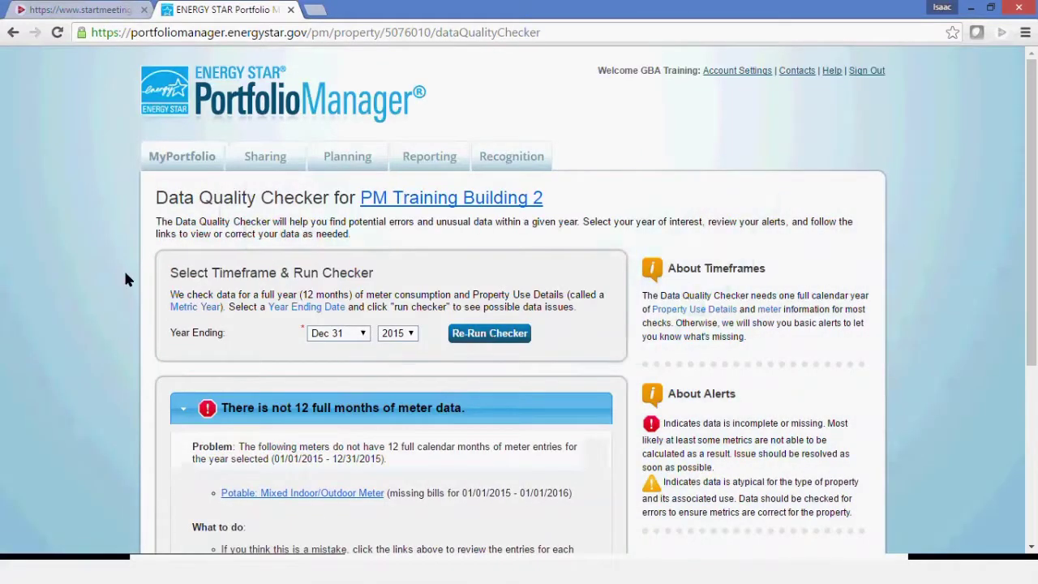
# Examine the alert on incomplete months of meter data, and expand and read the alert on gaps in meter entries.
pyautogui.scroll(-3, 125, 280)
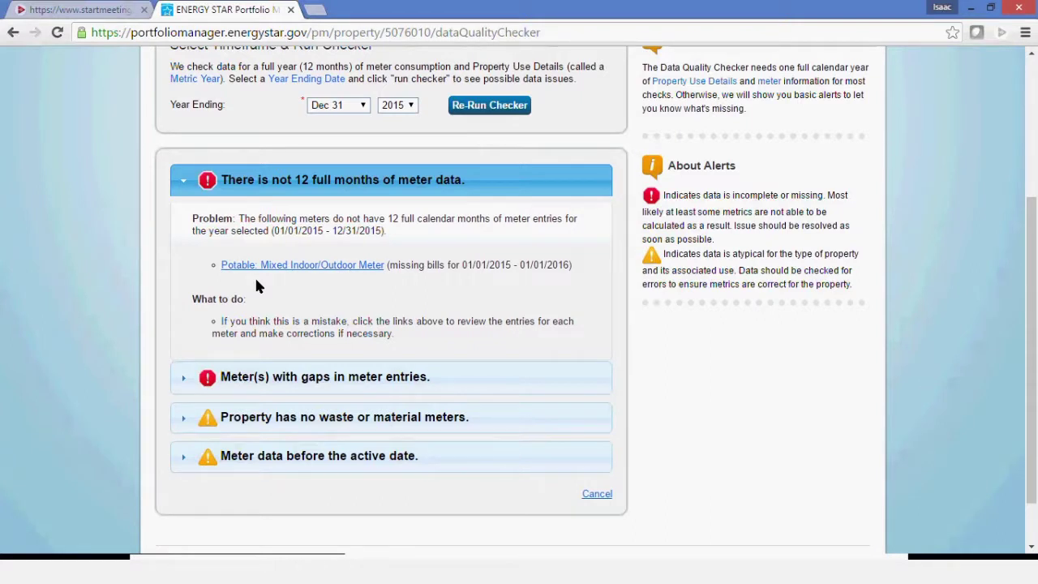
pyautogui.click(173, 379)
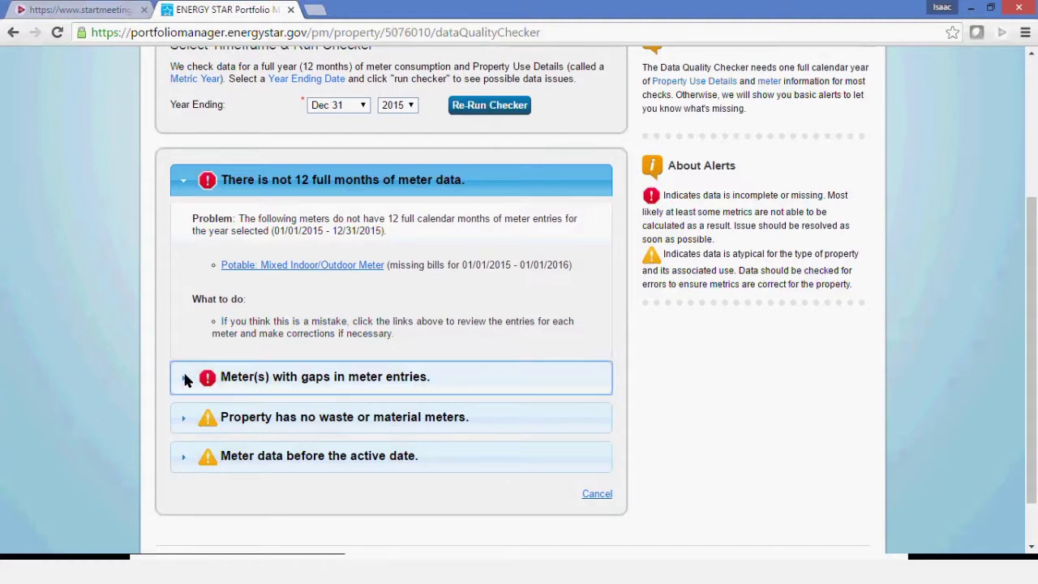
pyautogui.scroll(-1, 146, 349)
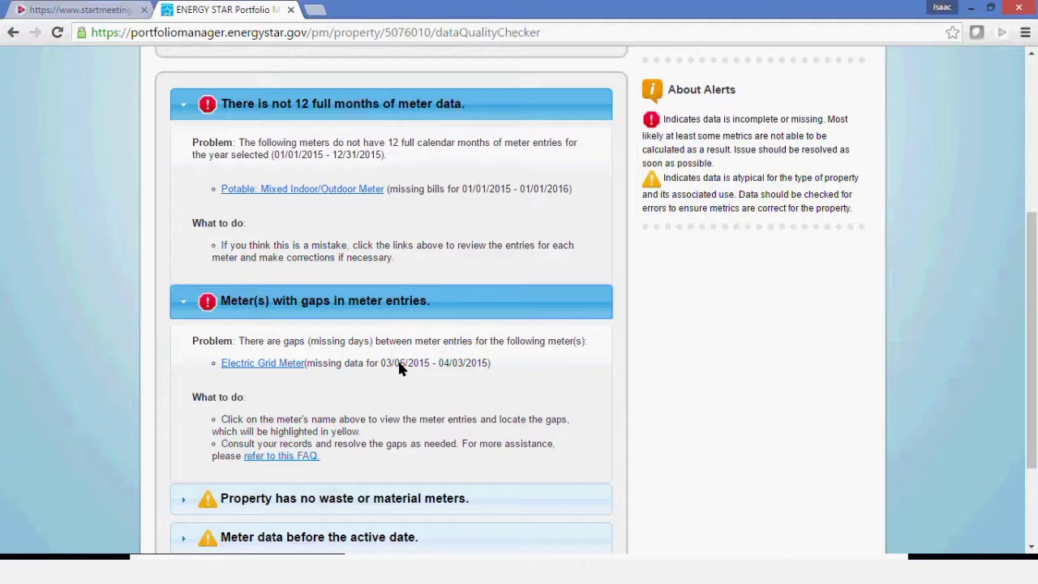
pyautogui.moveTo(399, 368); pyautogui.dragTo(479, 376)
pyautogui.click(478, 376)
pyautogui.scroll(-1, 337, 387)
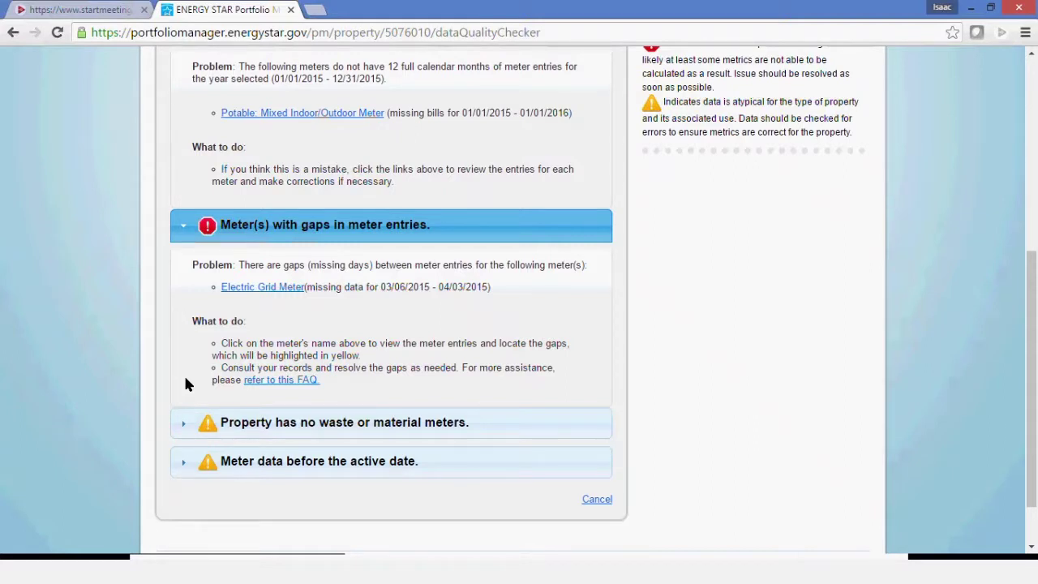
# Expand the alerts about missing waste or material meters and about meter data before the active date.
pyautogui.click(186, 421)
pyautogui.scroll(-1, 146, 373)
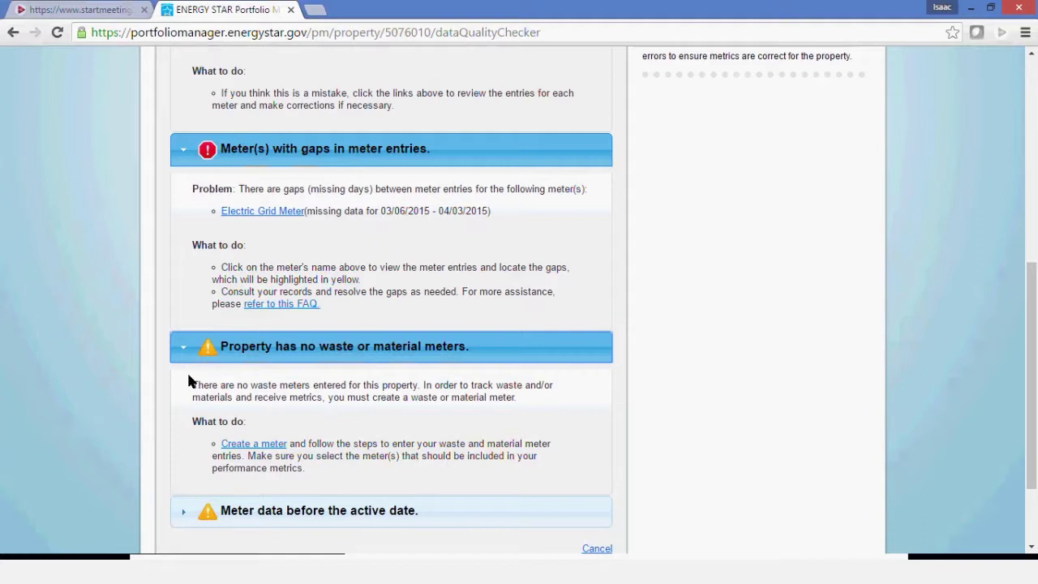
pyautogui.scroll(-2, 188, 381)
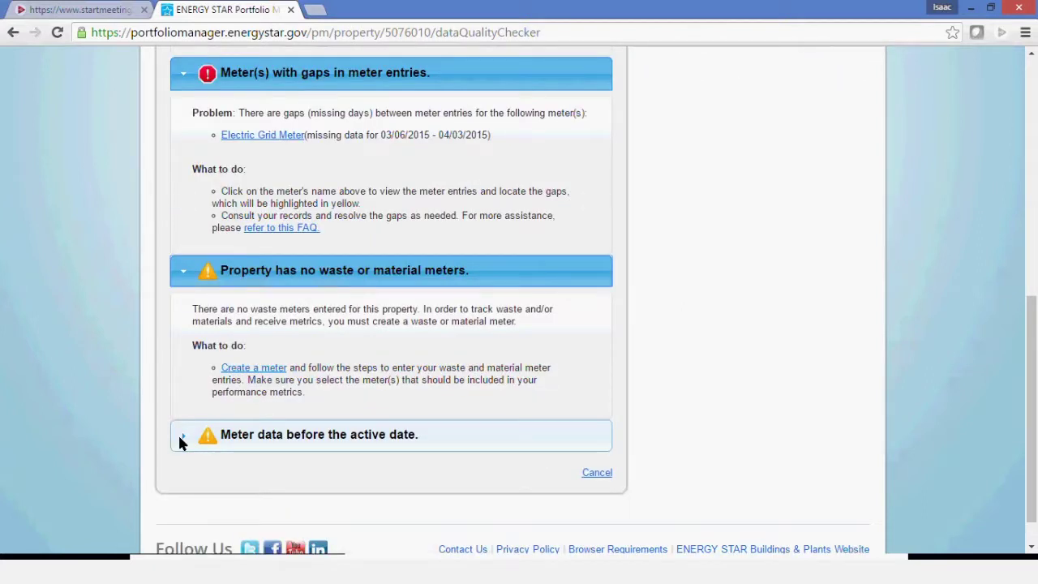
pyautogui.click(180, 439)
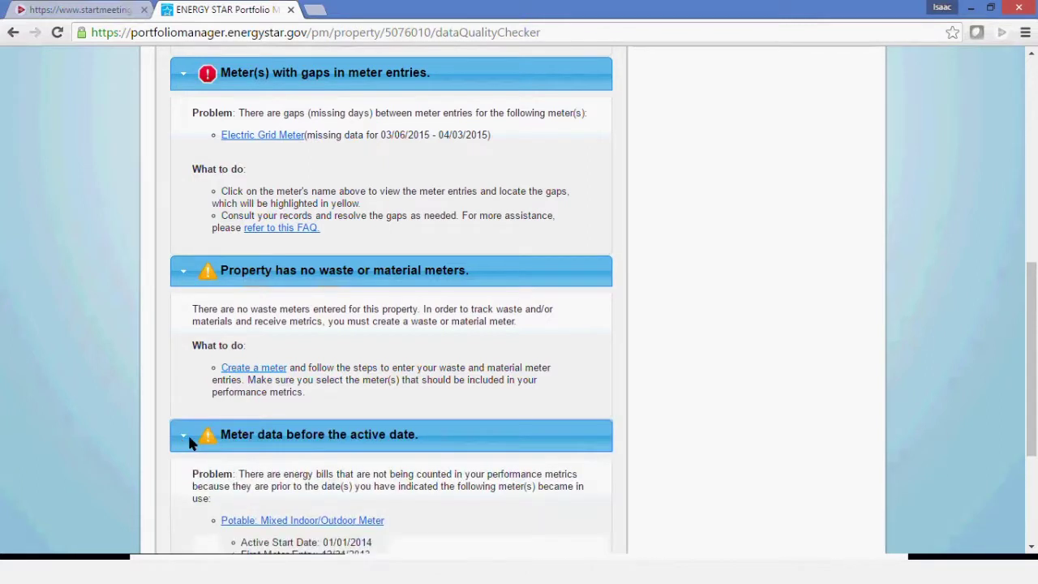
# Read the alert about meter data before the active date, then leave the checker and open the Electric Grid Meter's bills.
pyautogui.scroll(-2, 188, 438)
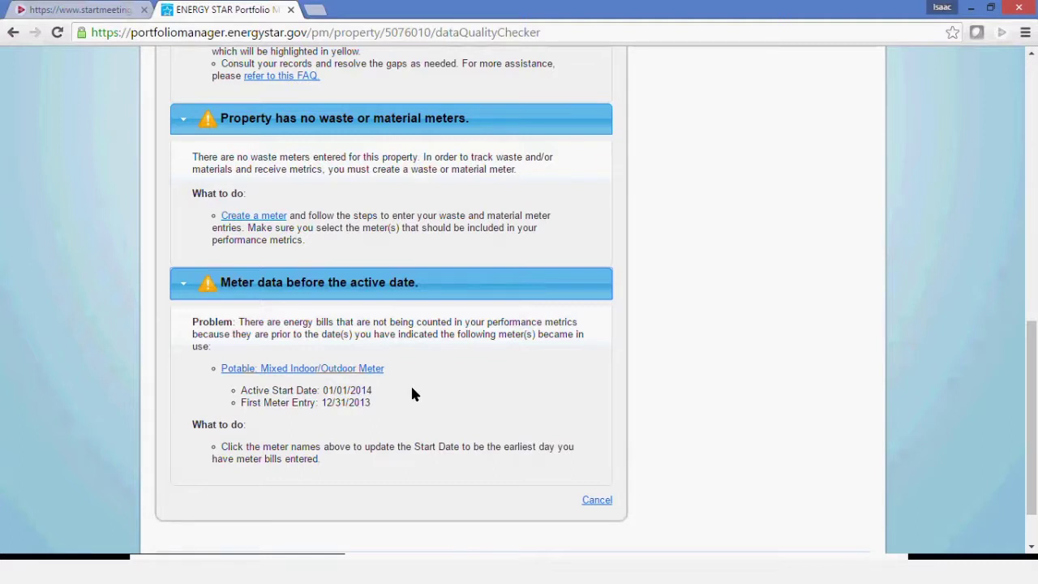
pyautogui.click(603, 500)
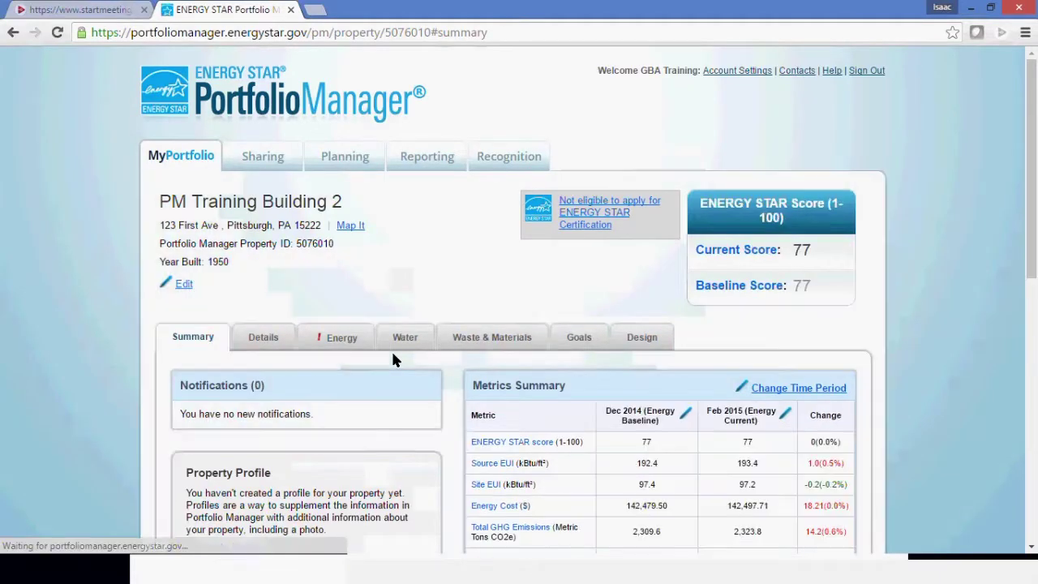
pyautogui.click(343, 339)
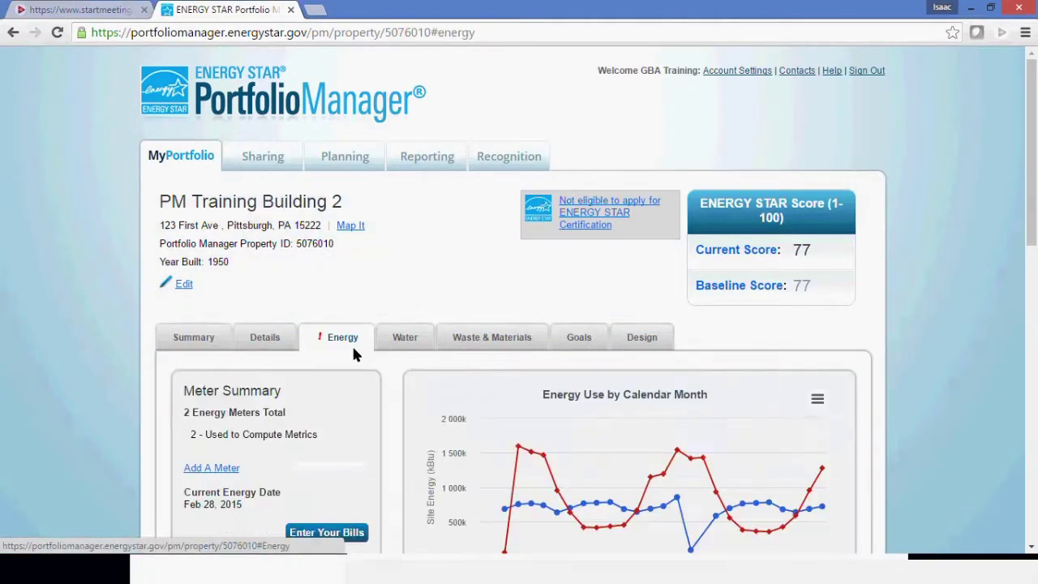
pyautogui.scroll(-5, 359, 344)
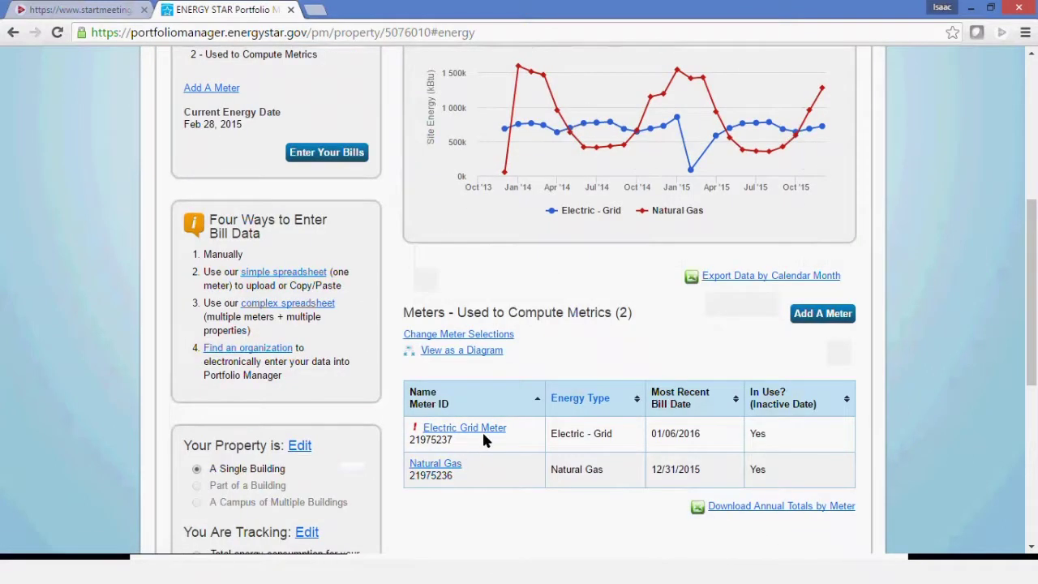
pyautogui.click(489, 433)
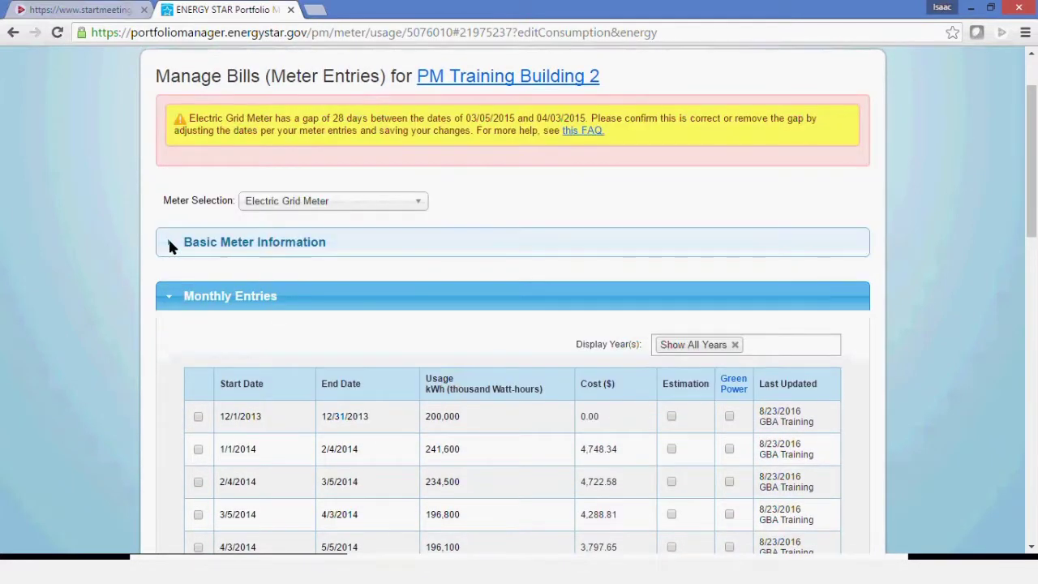
# Check the Electric Grid Meter's basic information and locate the flagged gap in its monthly entries.
pyautogui.click(171, 240)
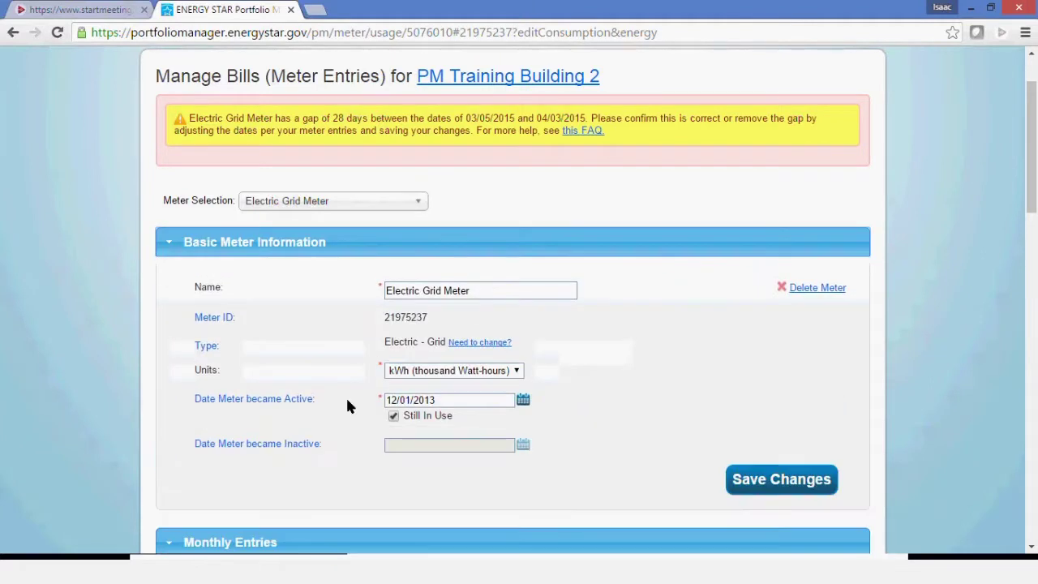
pyautogui.click(164, 242)
pyautogui.scroll(-4, 166, 240)
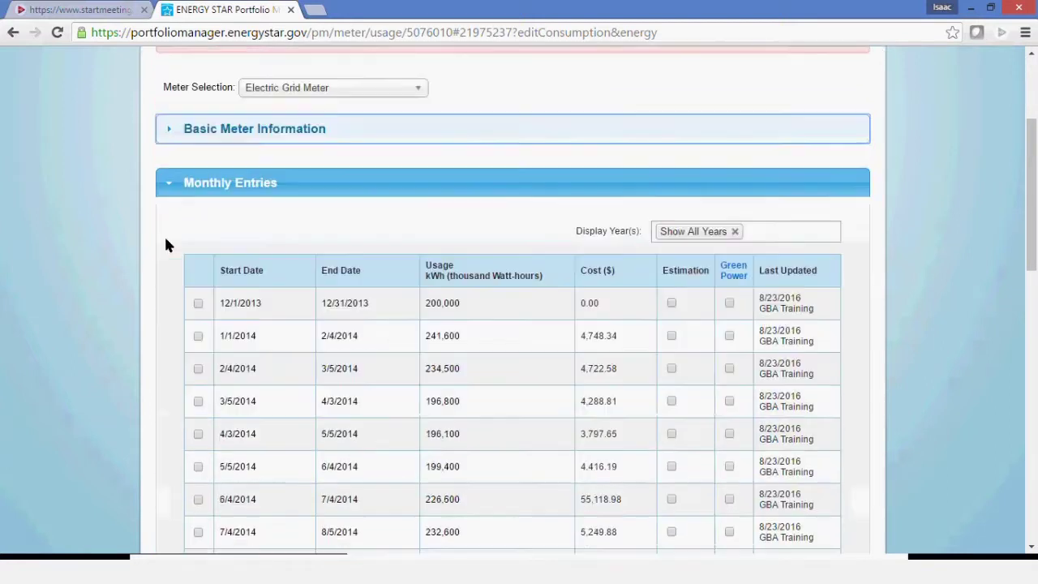
pyautogui.scroll(-4, 167, 250)
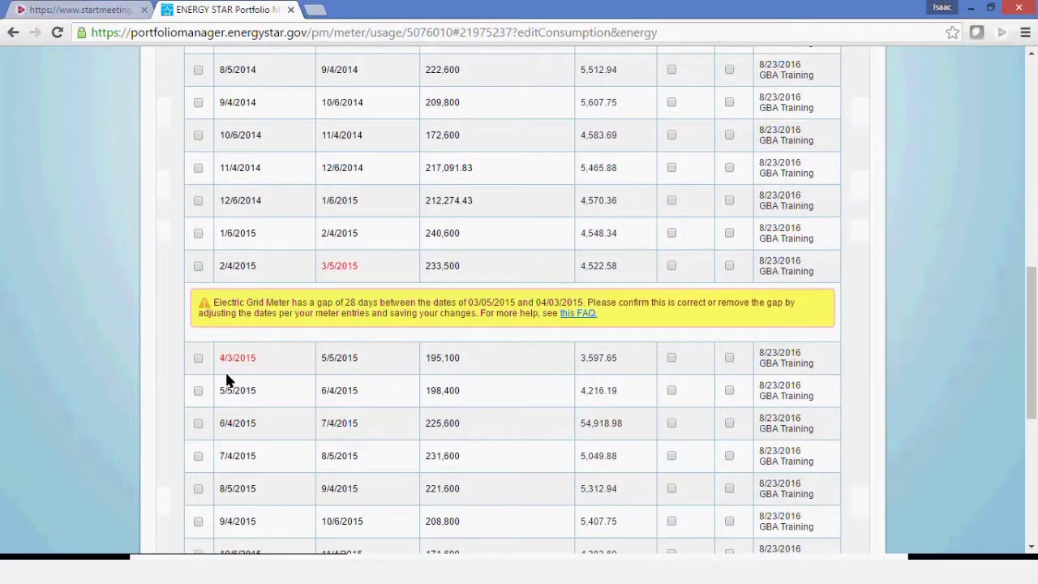
# Add a monthly entry to the Electric Grid Meter with start date 03/05/2015 and end date 04/03/2015.
pyautogui.scroll(-2, 227, 379)
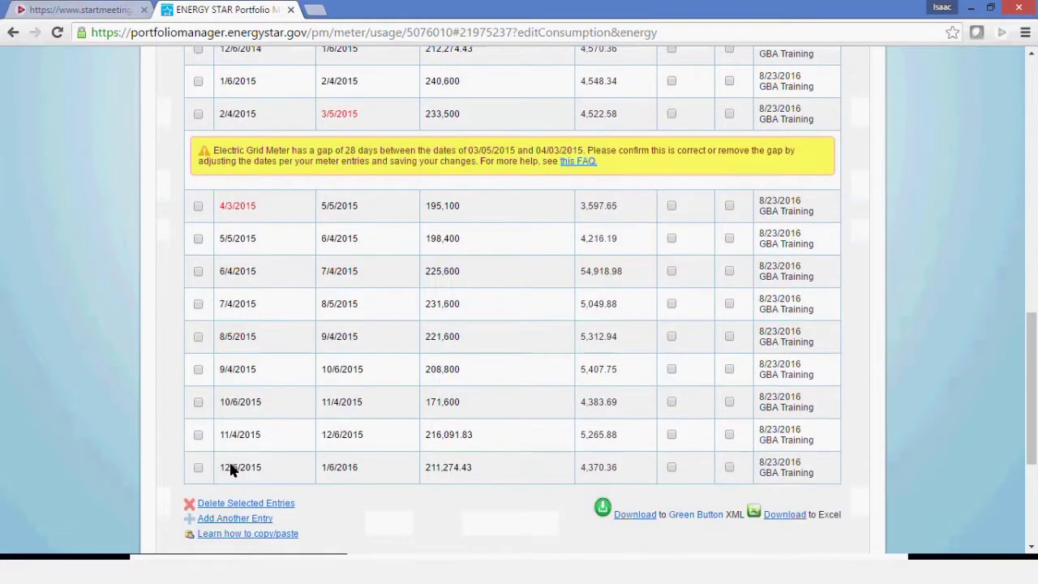
pyautogui.click(243, 519)
pyautogui.moveTo(265, 499); pyautogui.dragTo(158, 489)
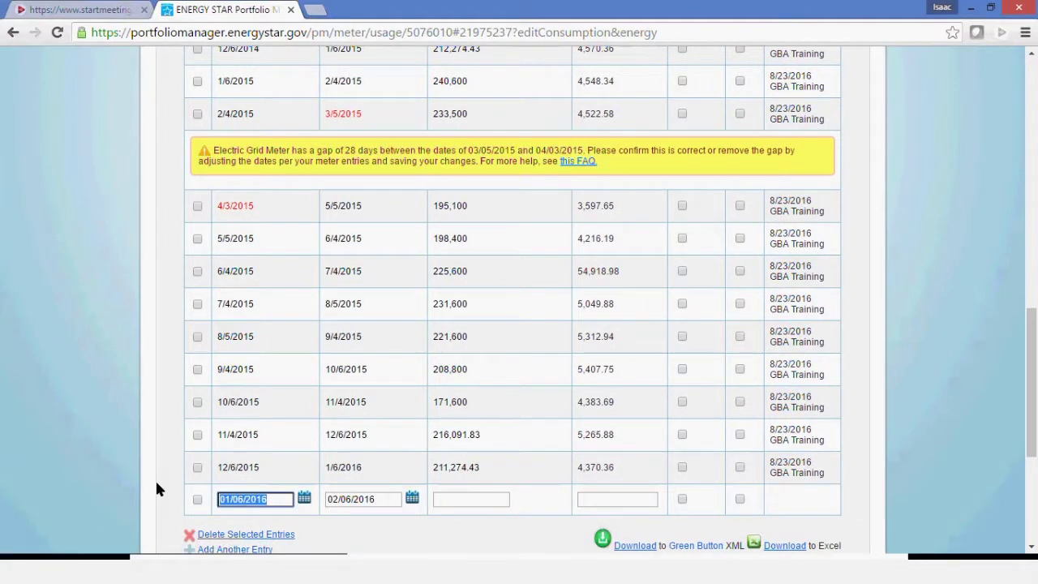
pyautogui.write('3')
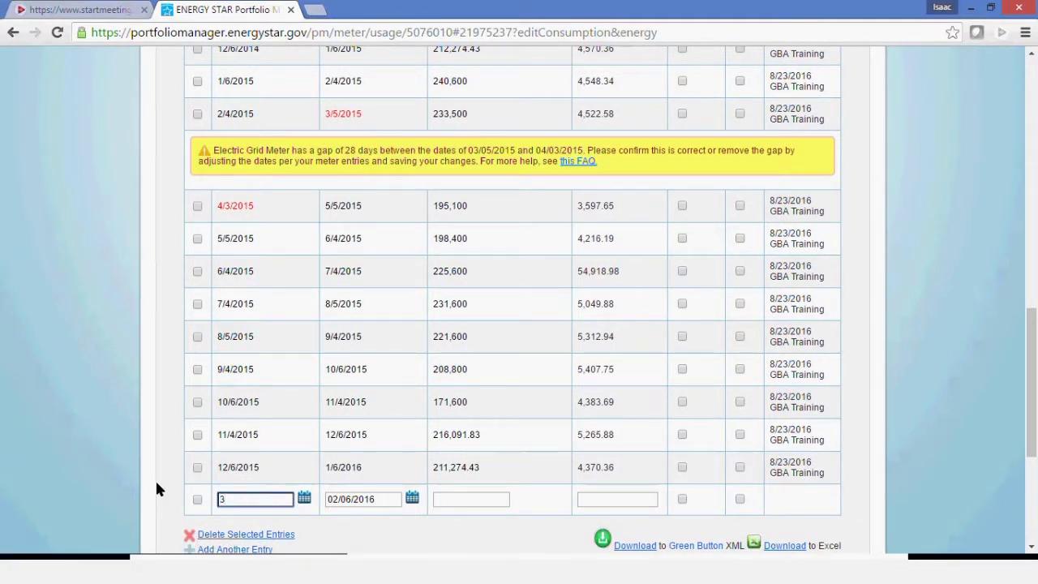
pyautogui.write('/5/2015')
pyautogui.moveTo(389, 500); pyautogui.dragTo(303, 497)
pyautogui.write('4/3/5')
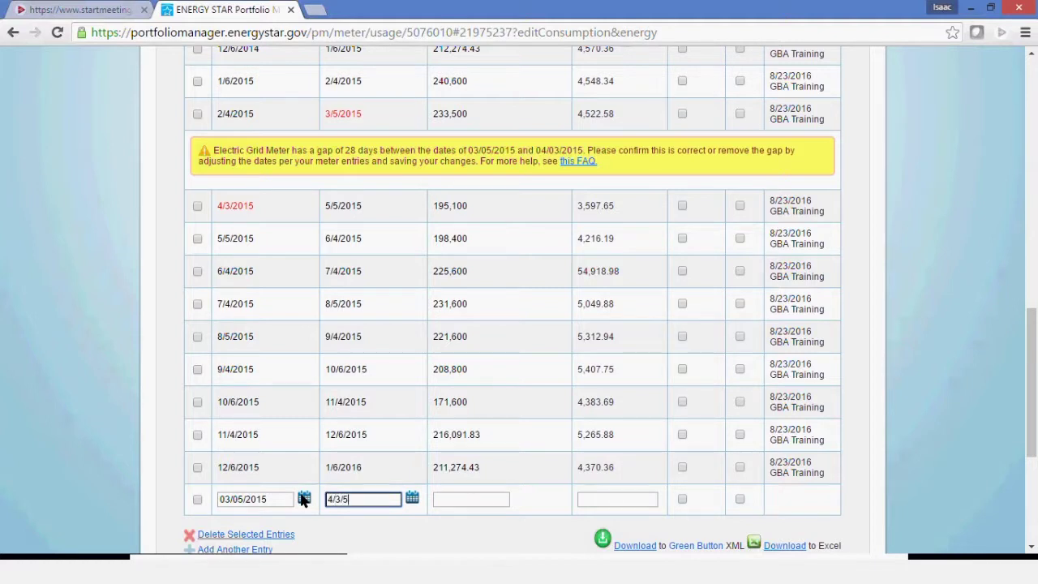
pyautogui.press('BackSpace')
pyautogui.write('2015')
# Enter a usage of 200,000 kWh and a cost of $4000 for the new entry, and save the bills.
pyautogui.click(461, 499)
pyautogui.write('200')
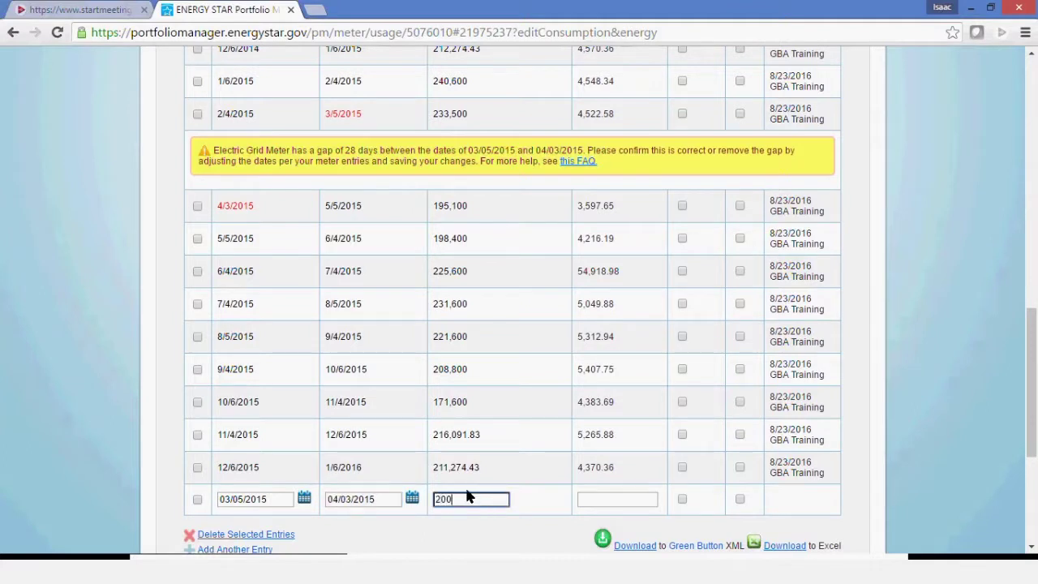
pyautogui.write(',0000')
pyautogui.click(607, 500)
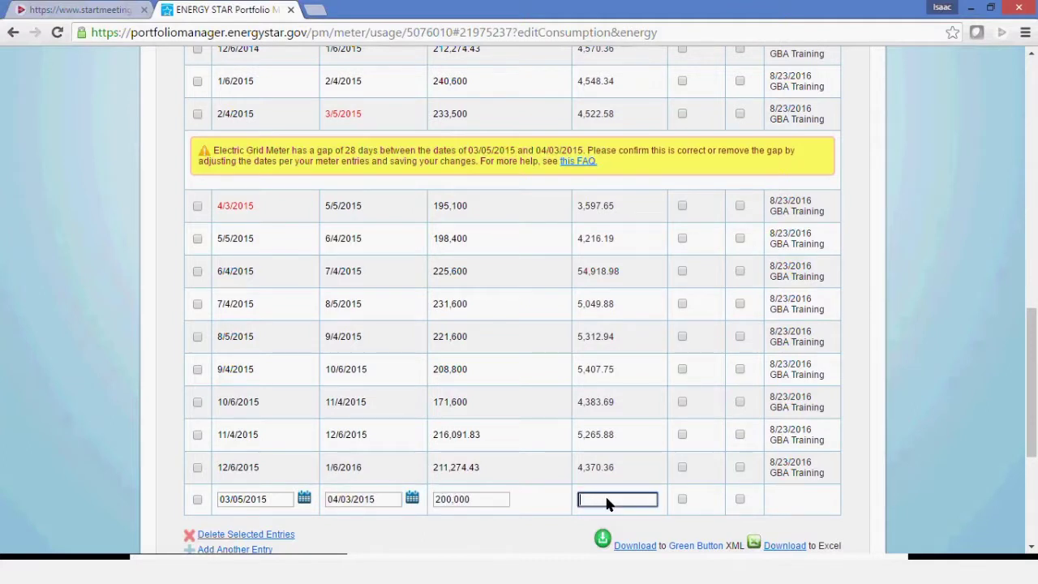
pyautogui.write('4000')
pyautogui.scroll(-2, 581, 491)
pyautogui.click(772, 494)
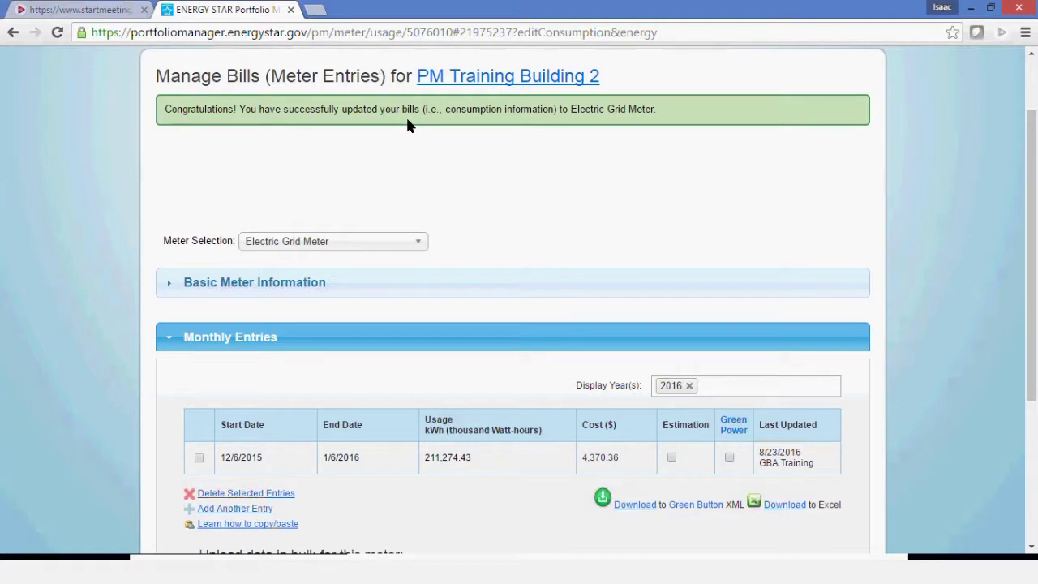
# Return to PM Training Building 2 and examine its monthly energy use chart and energy meter list.
pyautogui.click(476, 81)
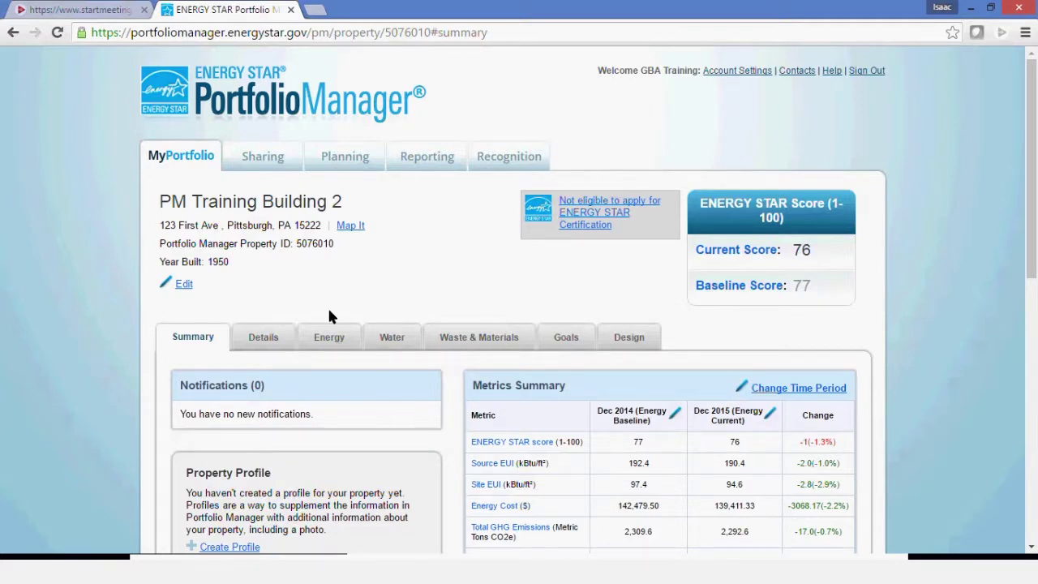
pyautogui.click(329, 334)
pyautogui.scroll(-2, 481, 332)
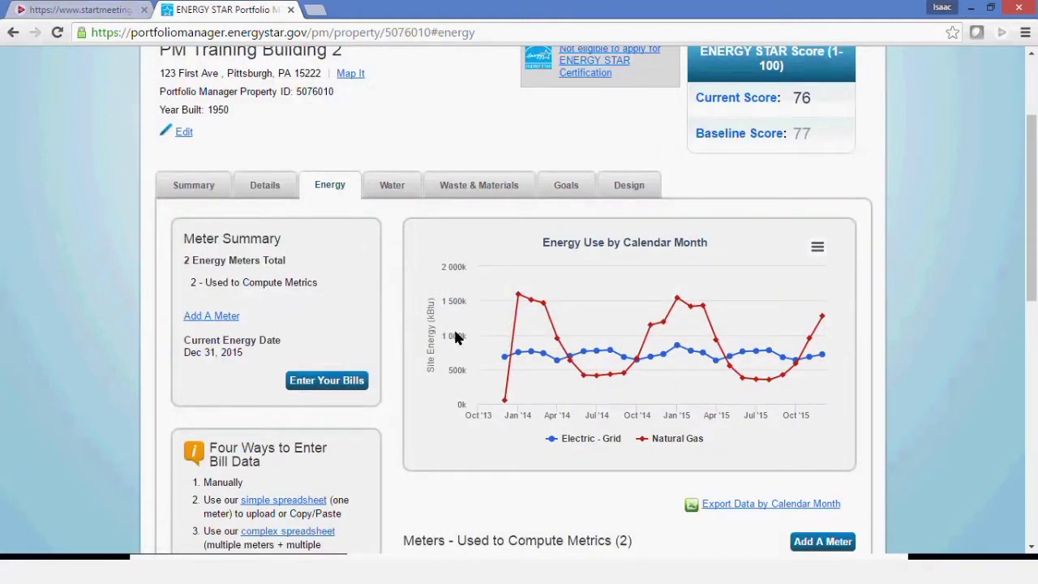
pyautogui.scroll(-2, 531, 374)
pyautogui.moveTo(677, 261)
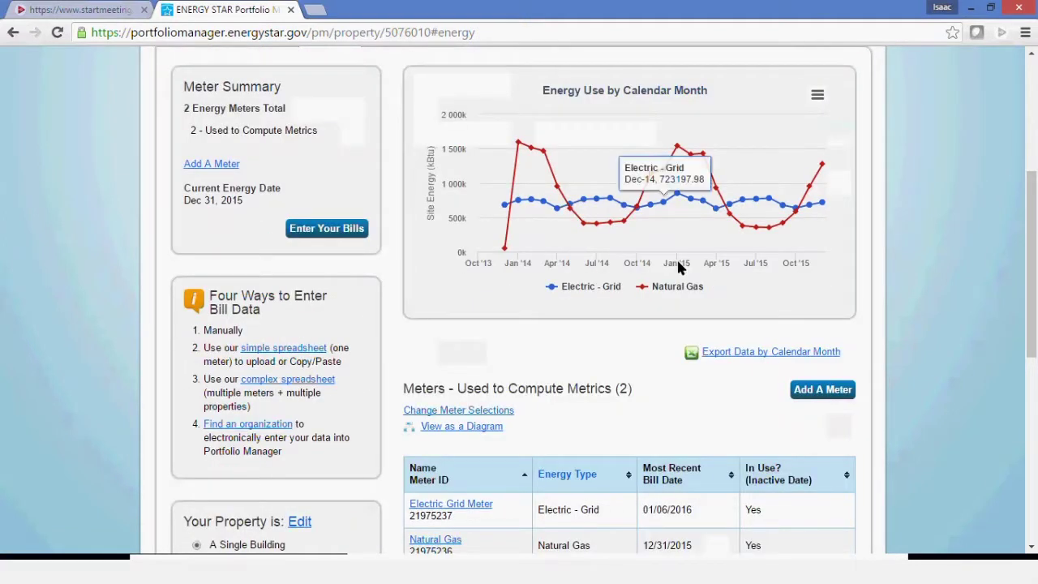
pyautogui.scroll(2, 678, 260)
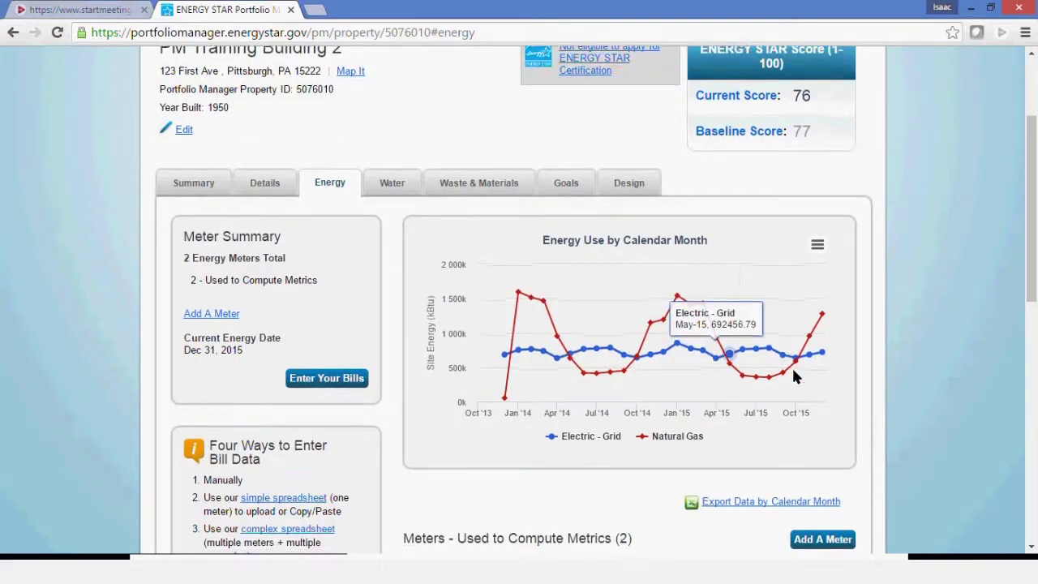
pyautogui.scroll(-1, 791, 366)
pyautogui.scroll(-1, 840, 397)
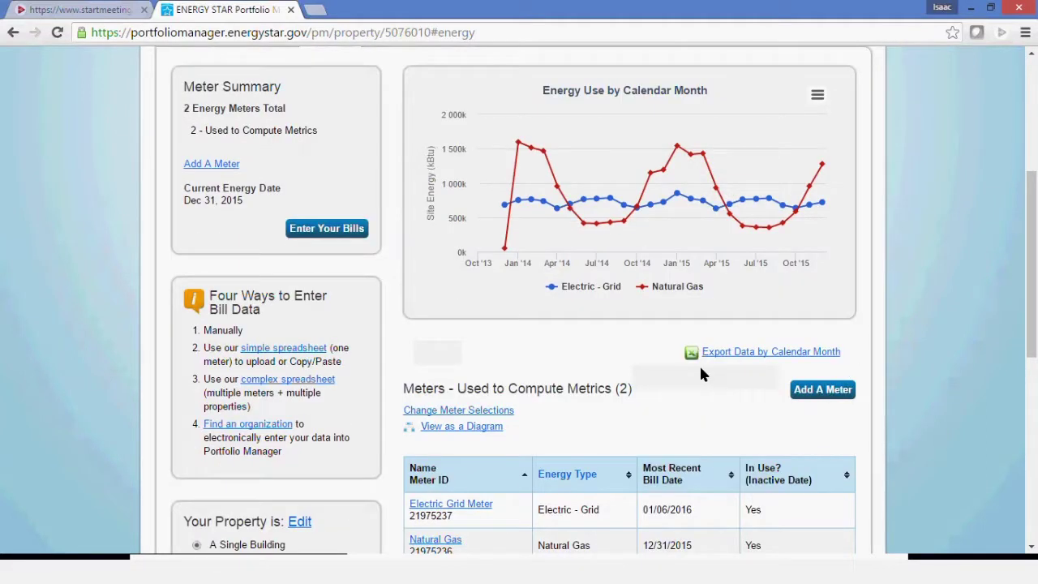
pyautogui.scroll(-2, 701, 373)
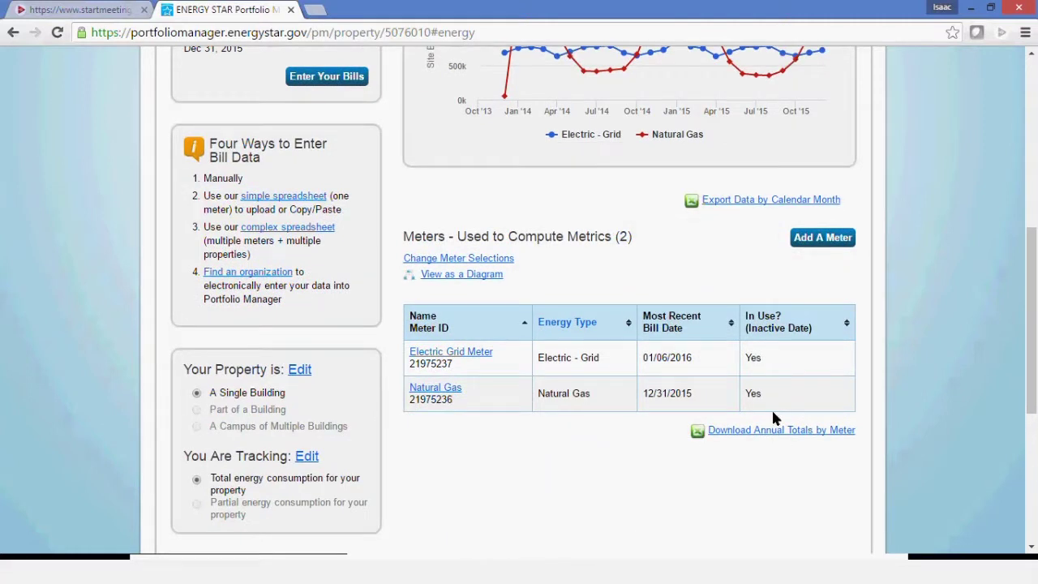
pyautogui.scroll(1, 772, 412)
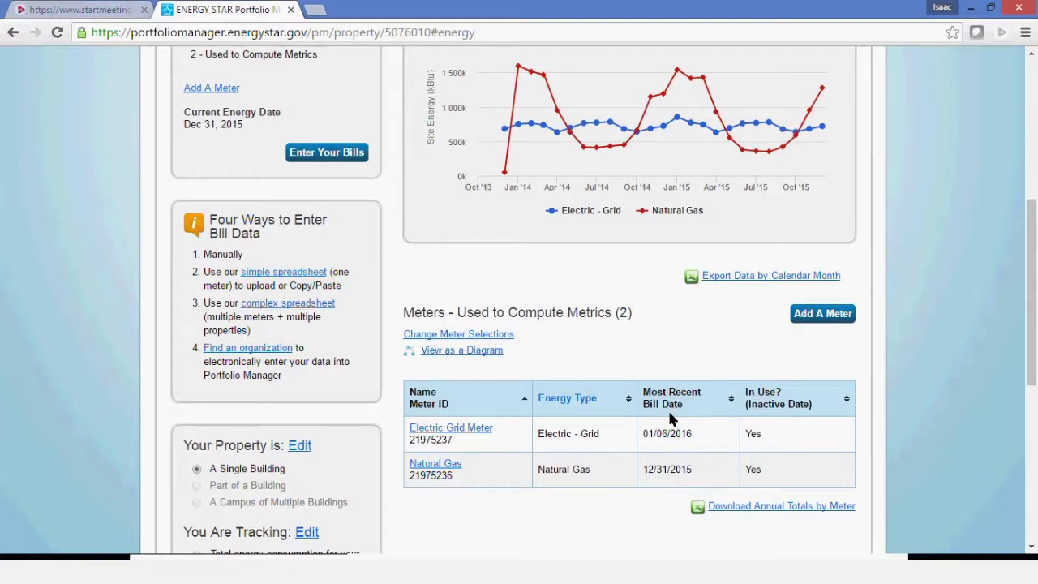
pyautogui.scroll(5, 470, 336)
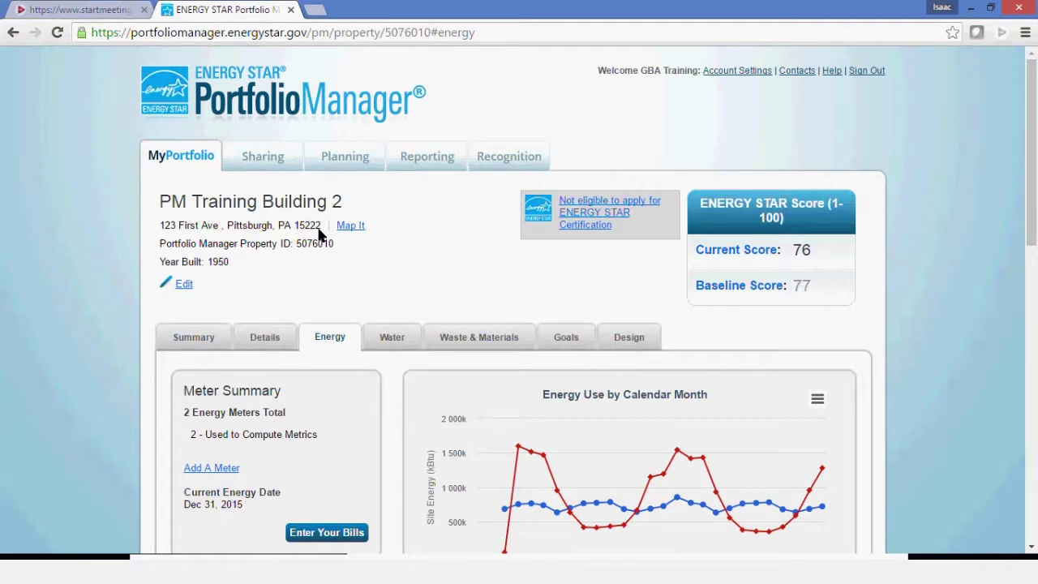
# Open the reporting section and examine its charts, performance documents, and list of templates and reports.
pyautogui.click(427, 159)
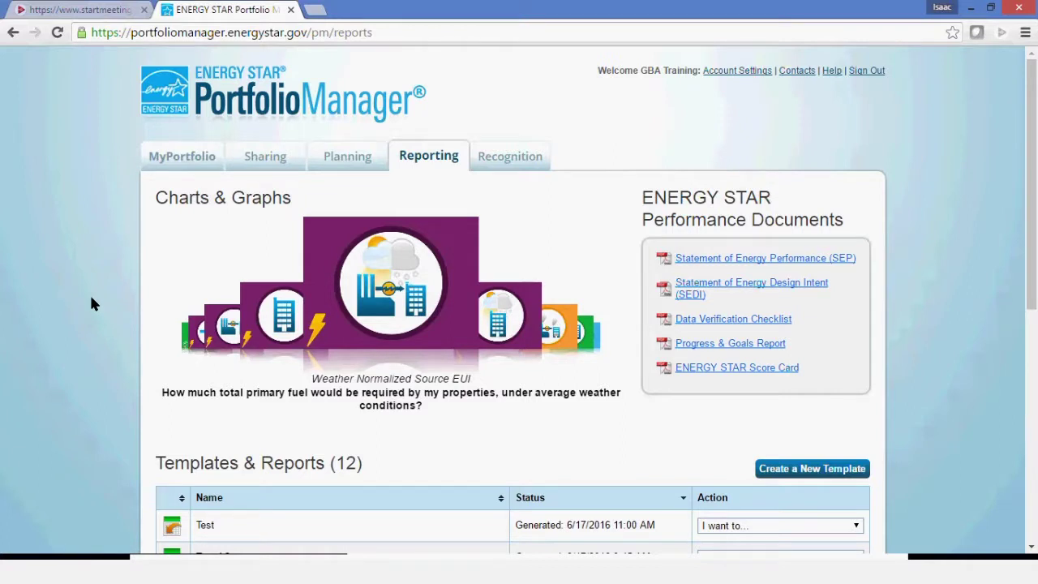
pyautogui.scroll(-3, 92, 302)
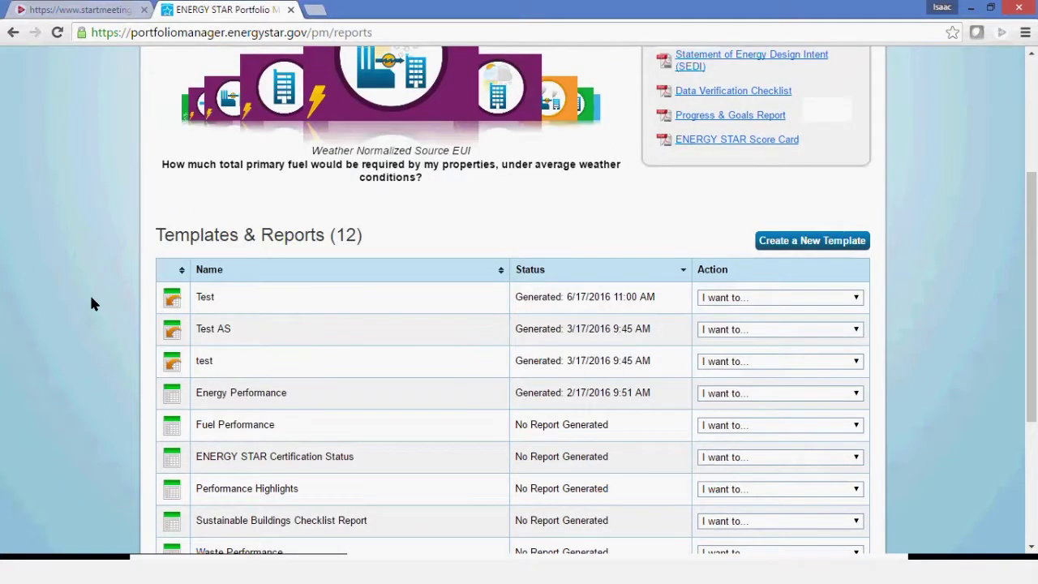
pyautogui.scroll(-2, 92, 303)
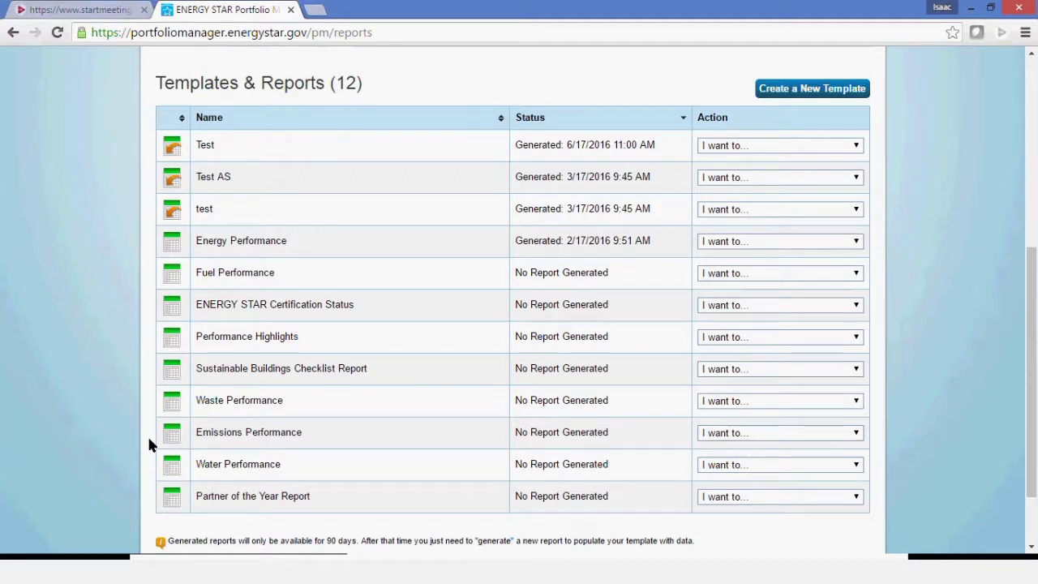
pyautogui.scroll(4, 68, 431)
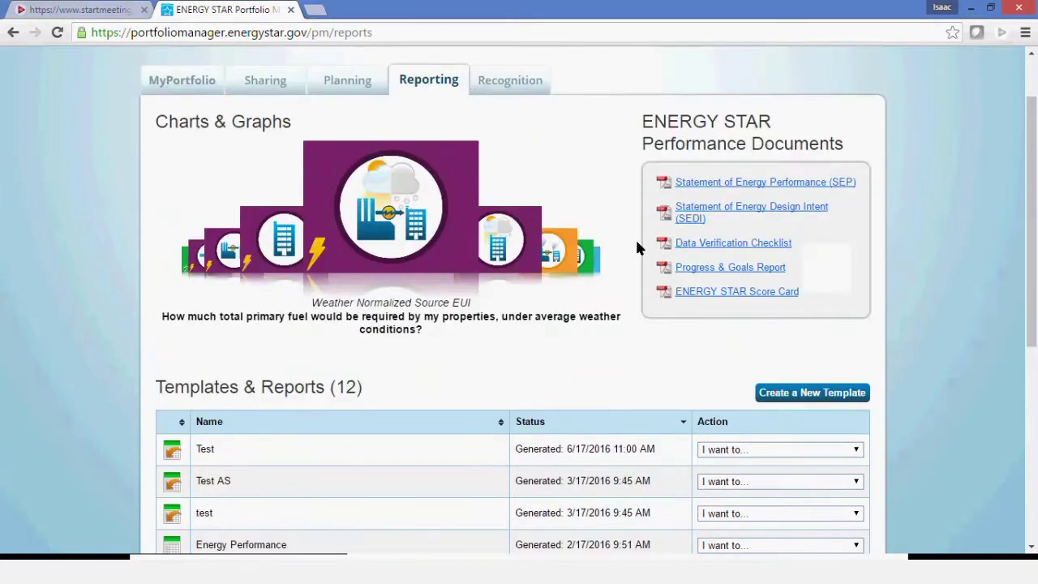
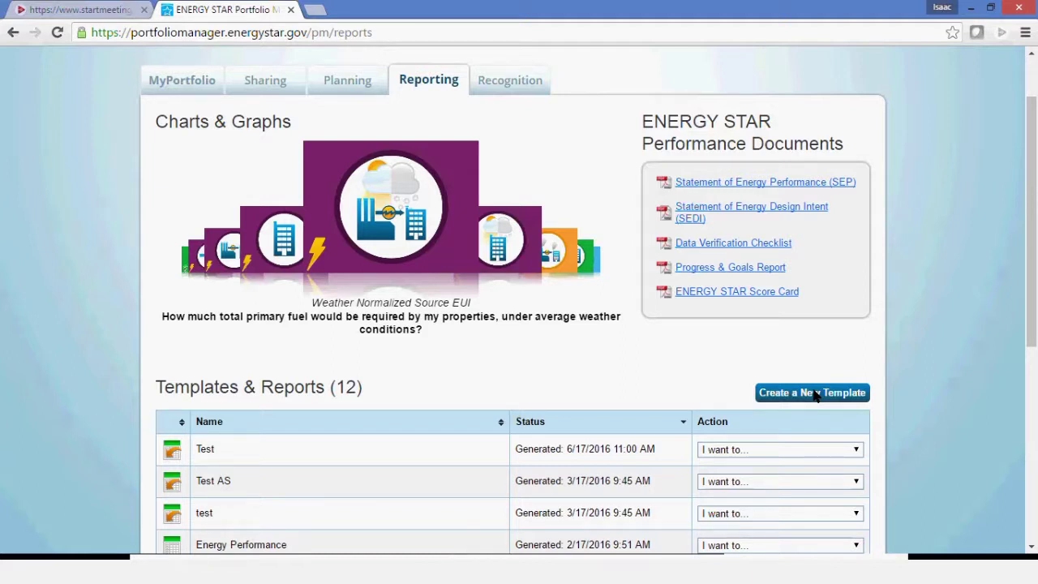
# Start a new report template named "Energy 201".
pyautogui.click(815, 395)
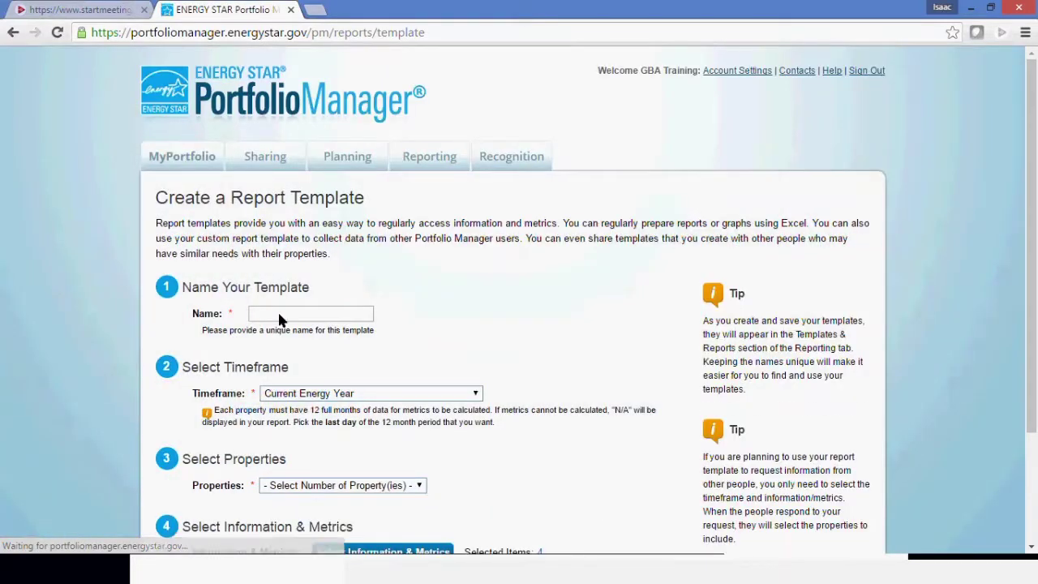
pyautogui.click(301, 320)
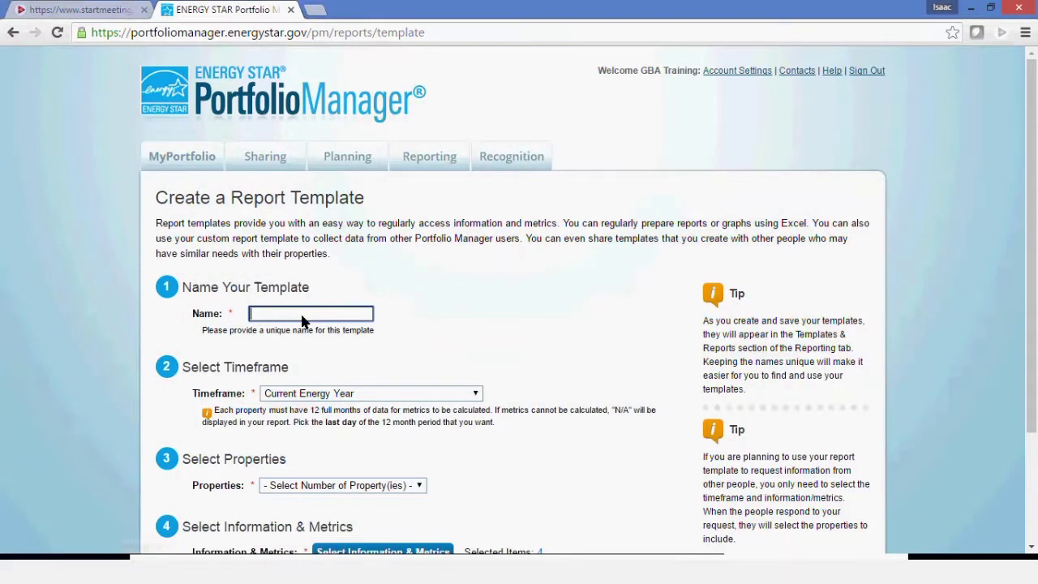
pyautogui.write('Energy 201')
pyautogui.click(376, 351)
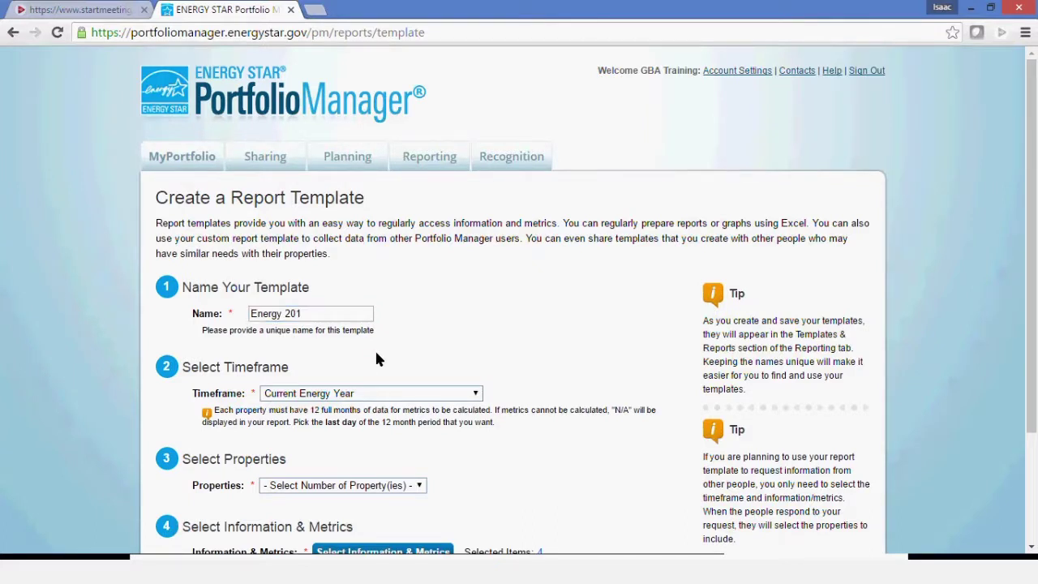
# Set the template's timeframe to Compare Two Years, comparing the year ending Dec 31 2014 with the year ending Dec 31 2015.
pyautogui.scroll(-1, 376, 359)
pyautogui.click(450, 318)
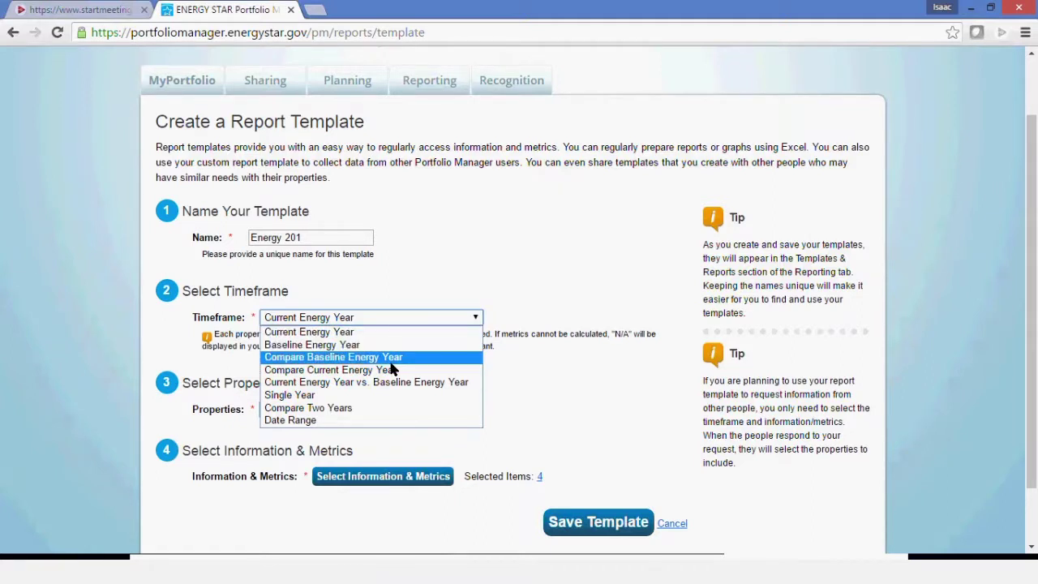
pyautogui.click(347, 409)
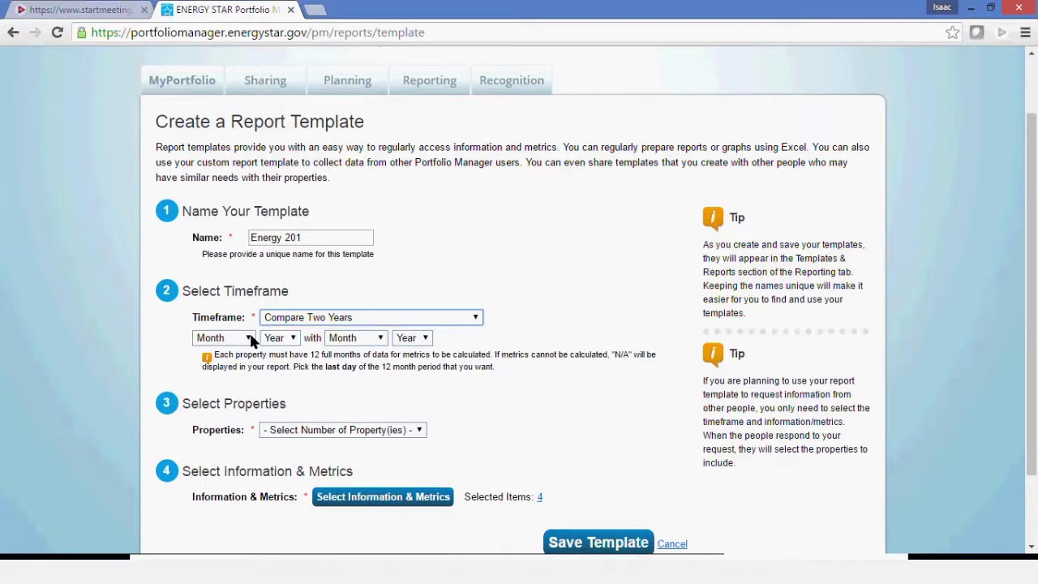
pyautogui.click(248, 338)
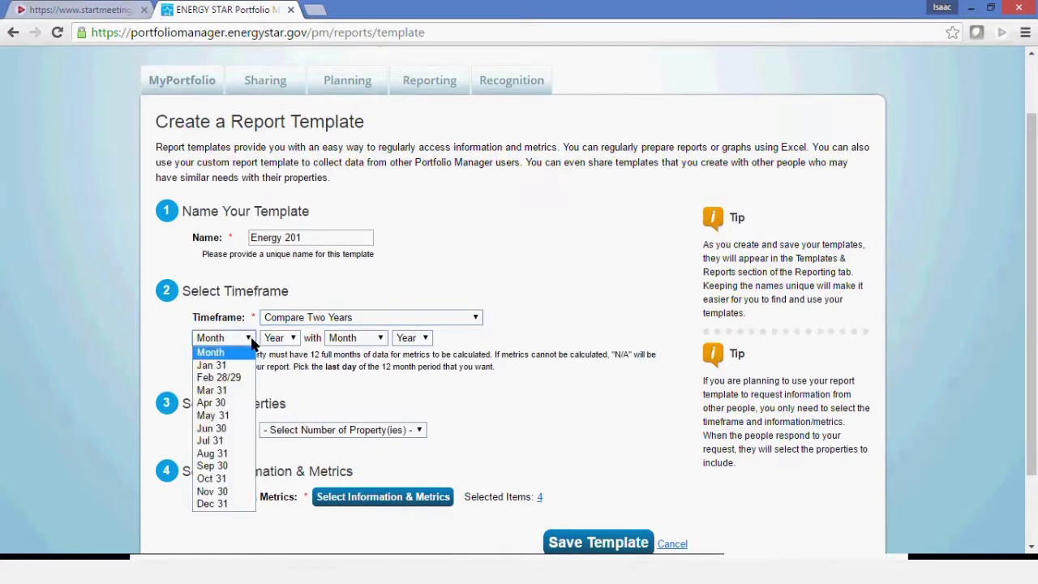
pyautogui.click(213, 504)
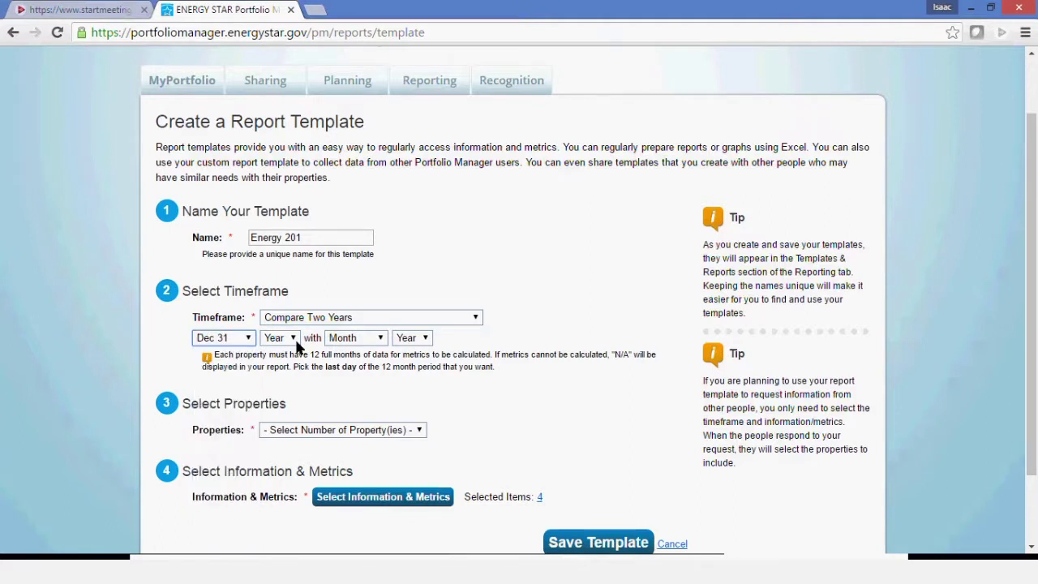
pyautogui.click(292, 339)
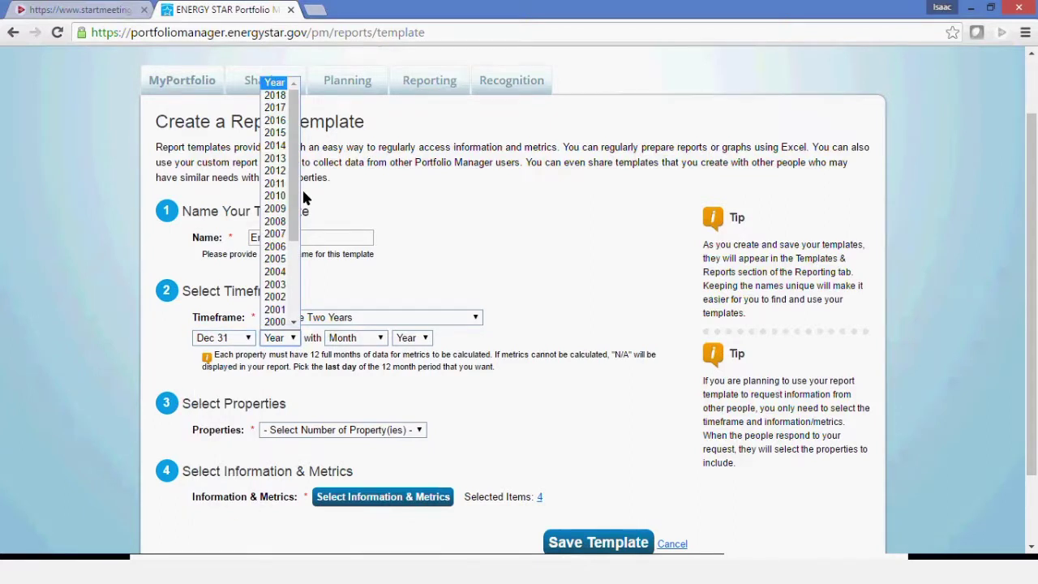
pyautogui.click(276, 146)
pyautogui.click(369, 338)
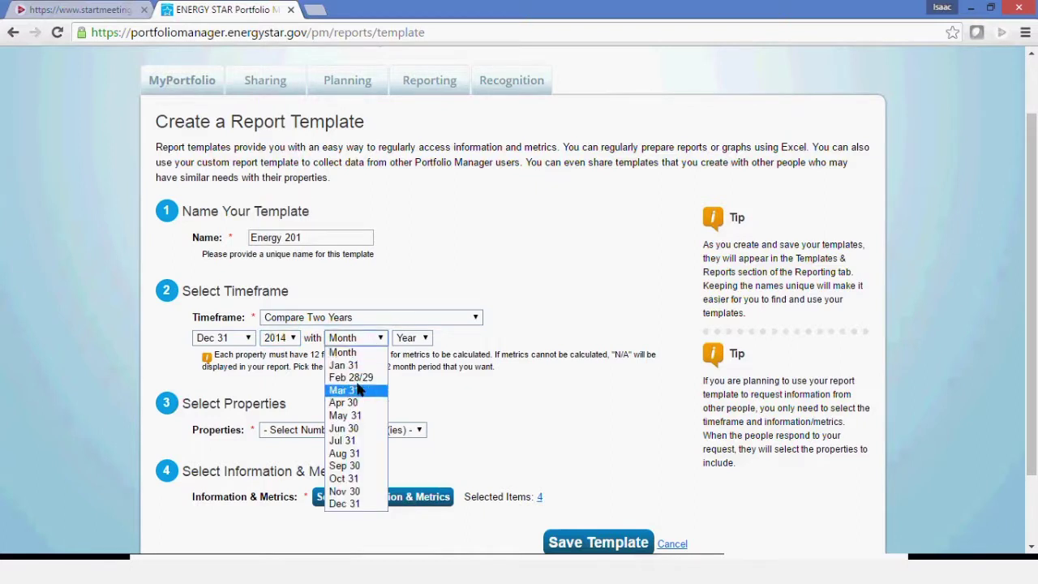
pyautogui.click(345, 503)
pyautogui.click(425, 342)
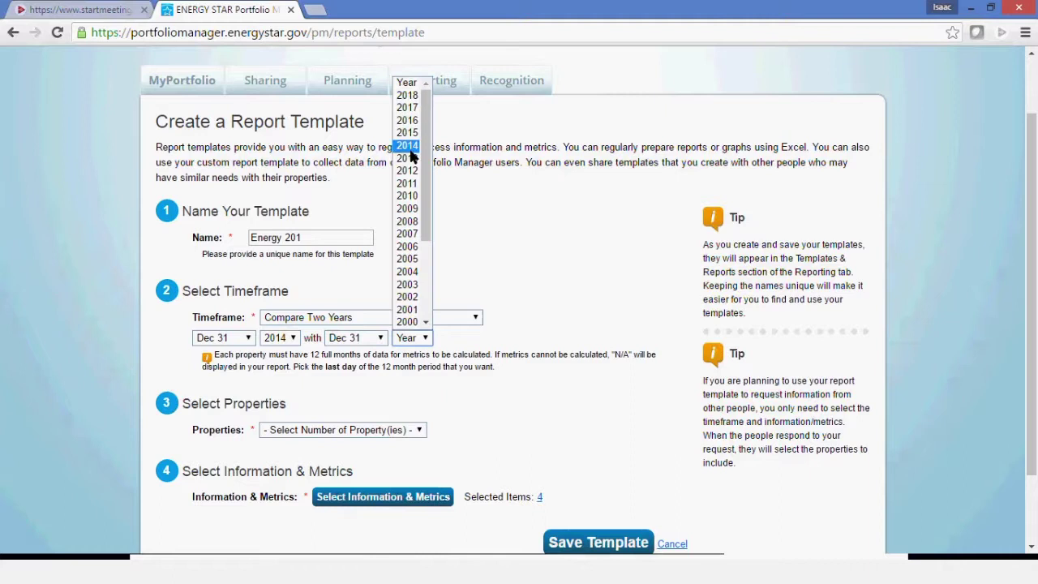
pyautogui.click(406, 135)
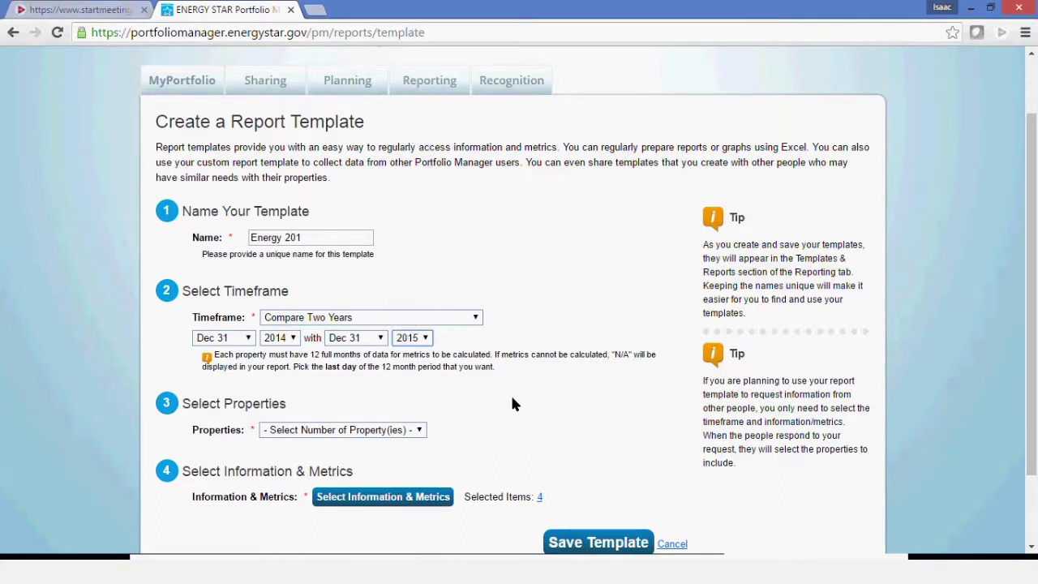
# Try the One Property option and the Multiple Properties option for the template's property selection.
pyautogui.scroll(-1, 423, 353)
pyautogui.click(420, 355)
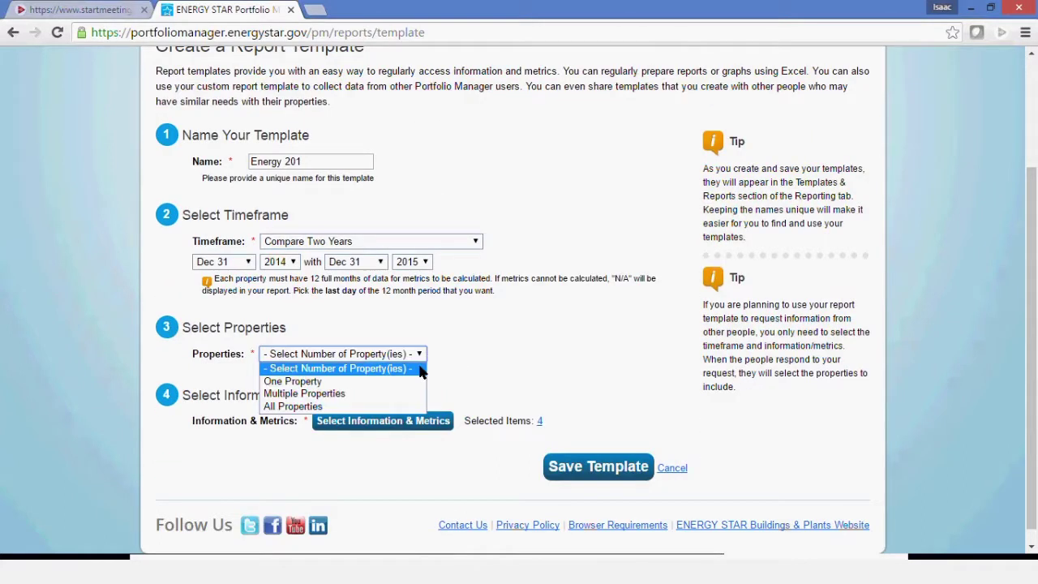
pyautogui.click(316, 382)
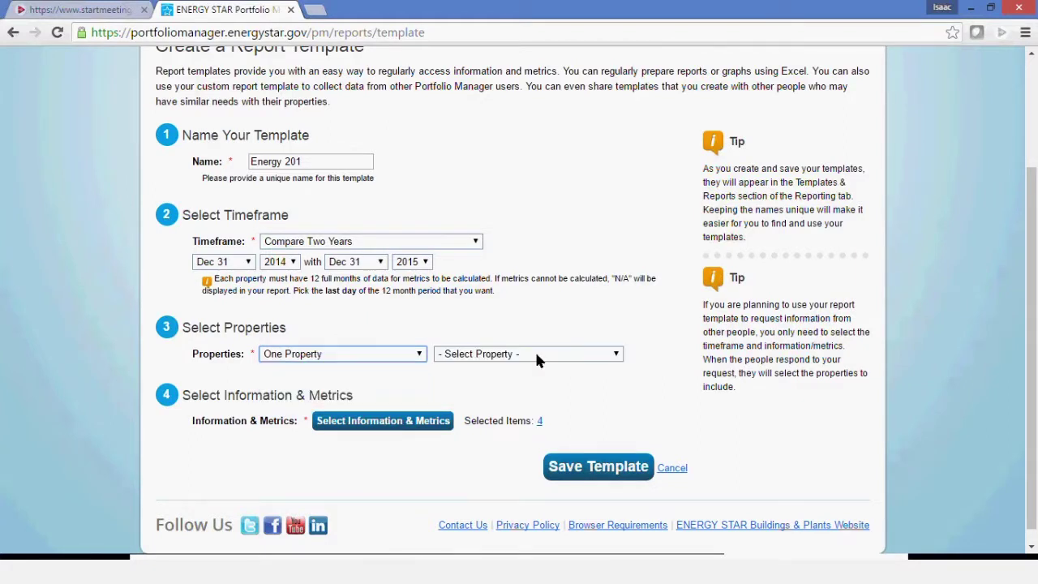
pyautogui.click(536, 355)
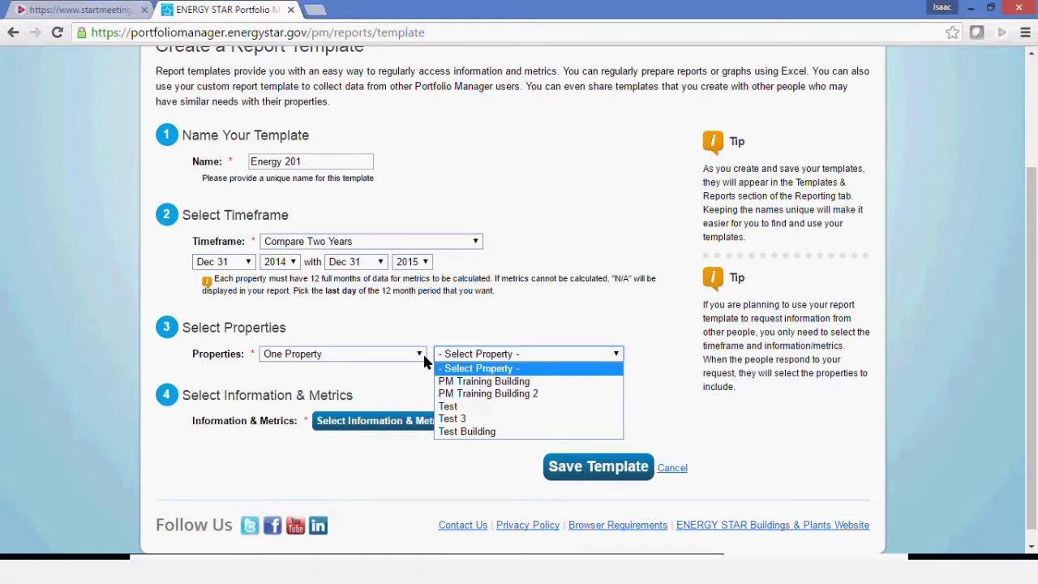
pyautogui.click(422, 356)
pyautogui.click(400, 395)
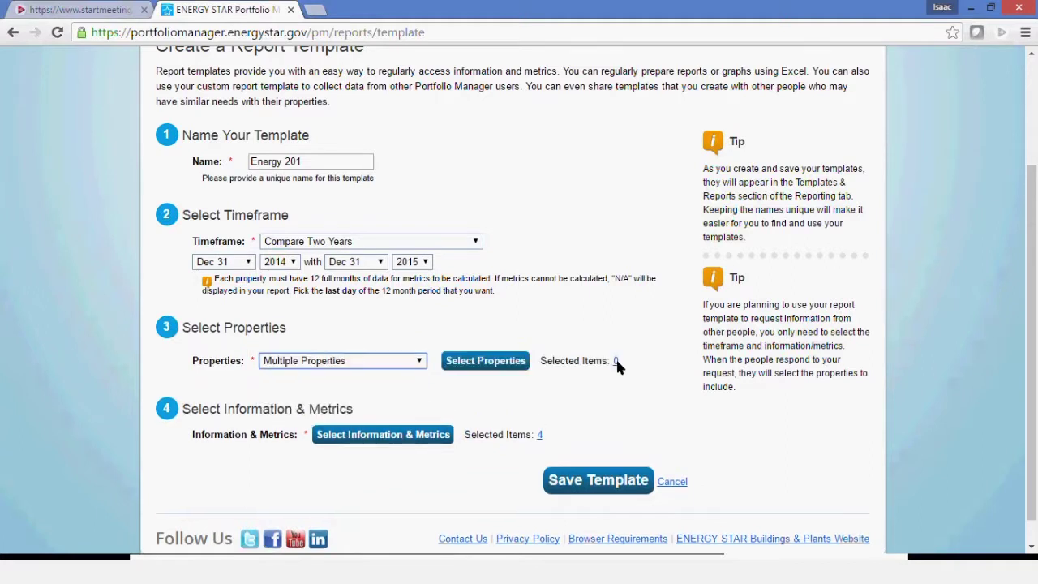
# Limit the template to One Property and choose PM Training Building 2.
pyautogui.click(418, 363)
pyautogui.click(401, 386)
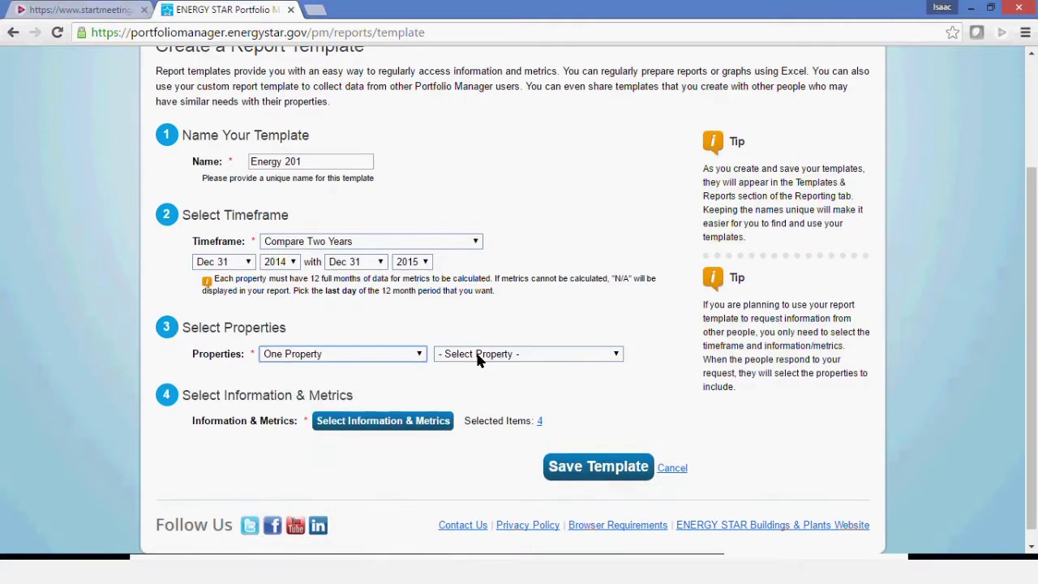
pyautogui.click(478, 357)
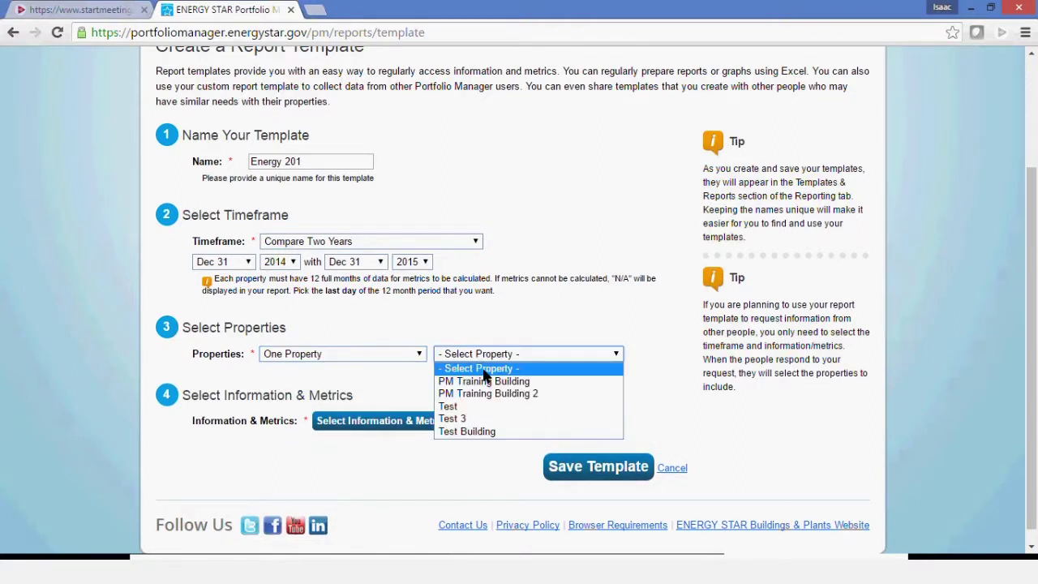
pyautogui.click(451, 393)
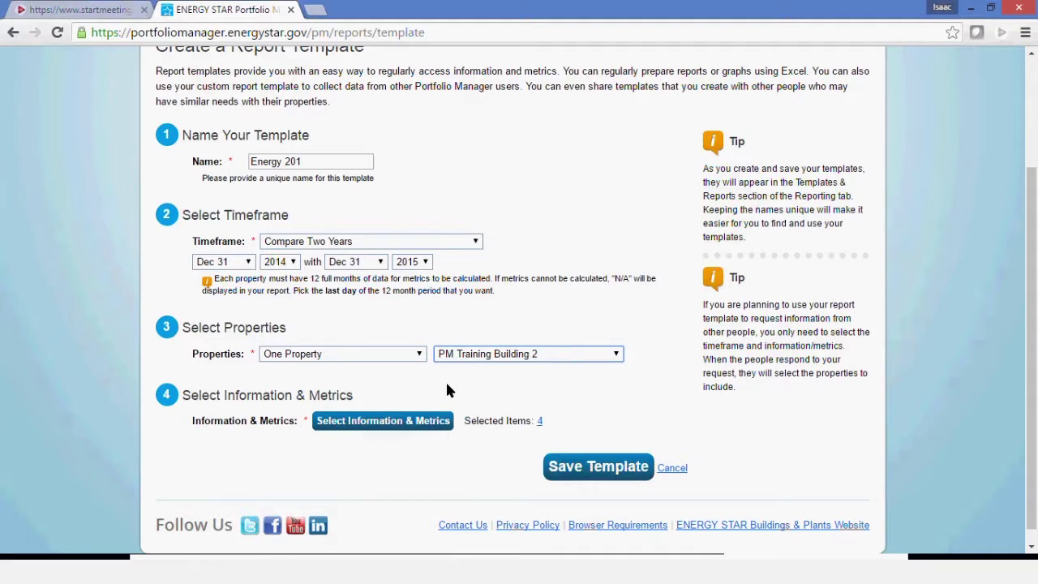
# Add the EPA-calculated property GFA for Buildings and Parking, the one for Buildings, and Primary Property Type - EPA Calculated to the template's metrics.
pyautogui.click(365, 421)
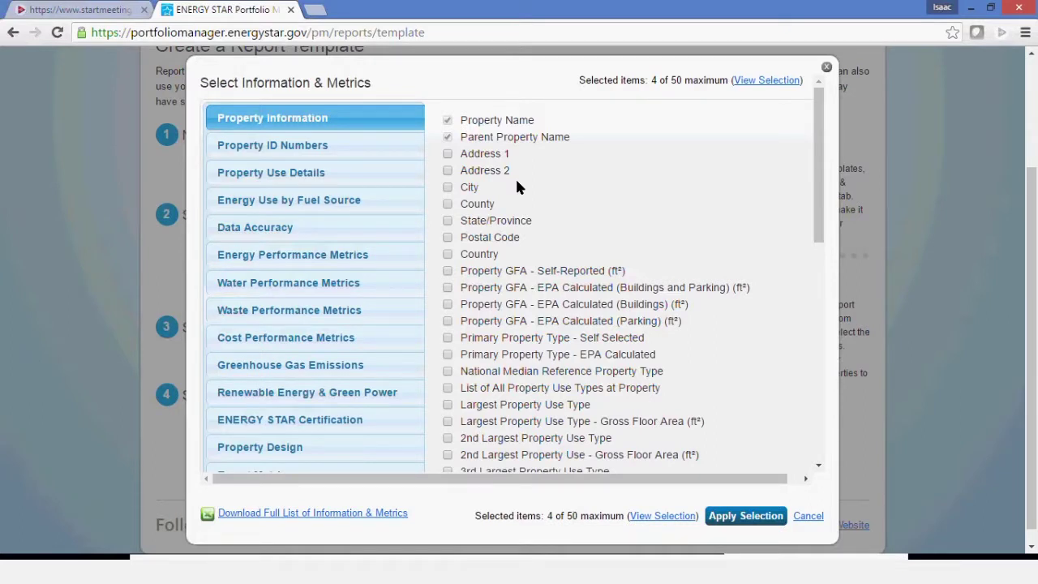
pyautogui.scroll(-1, 517, 182)
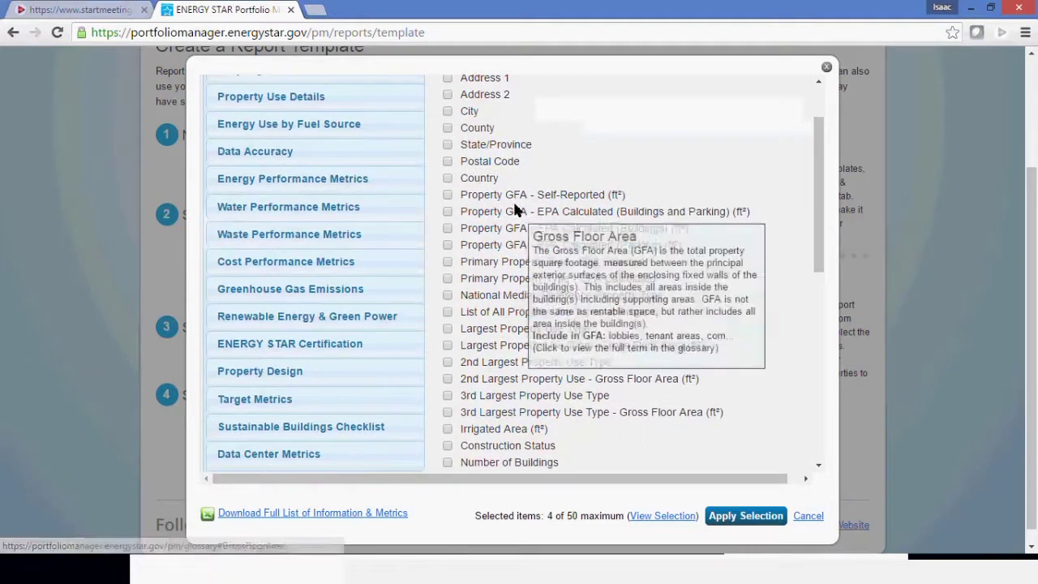
pyautogui.click(447, 212)
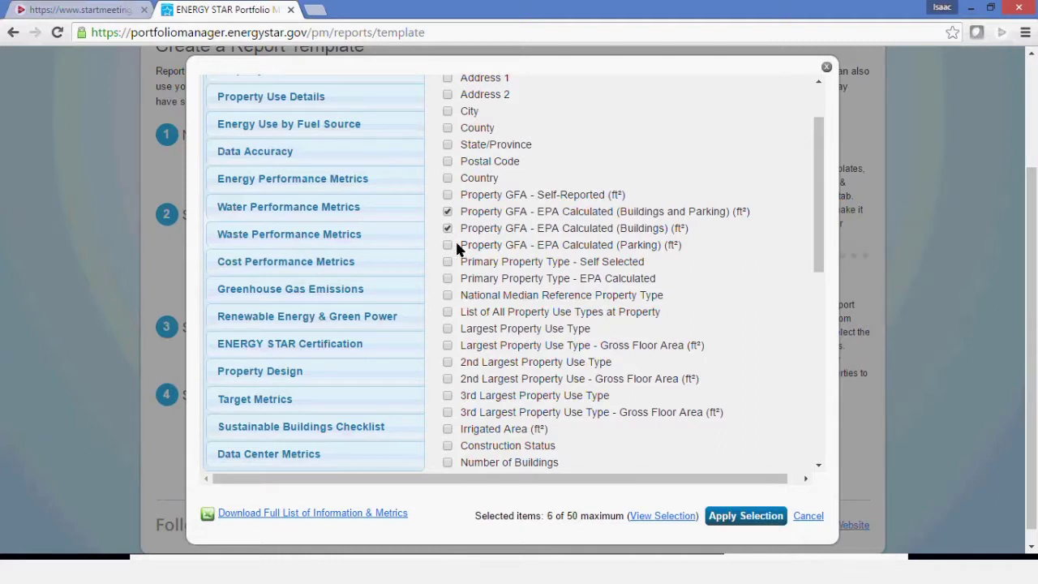
pyautogui.scroll(-1, 455, 239)
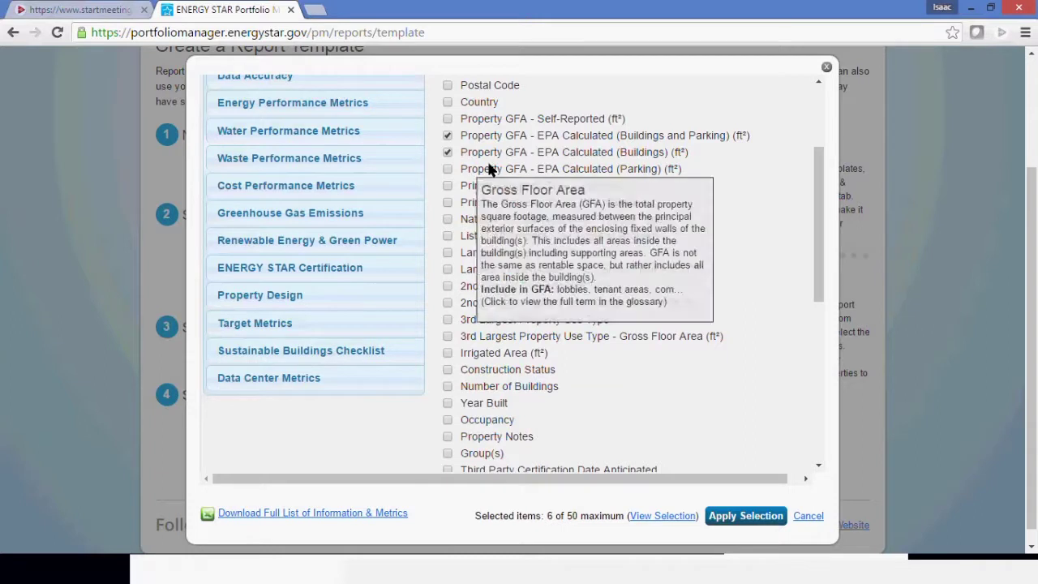
pyautogui.moveTo(457, 203)
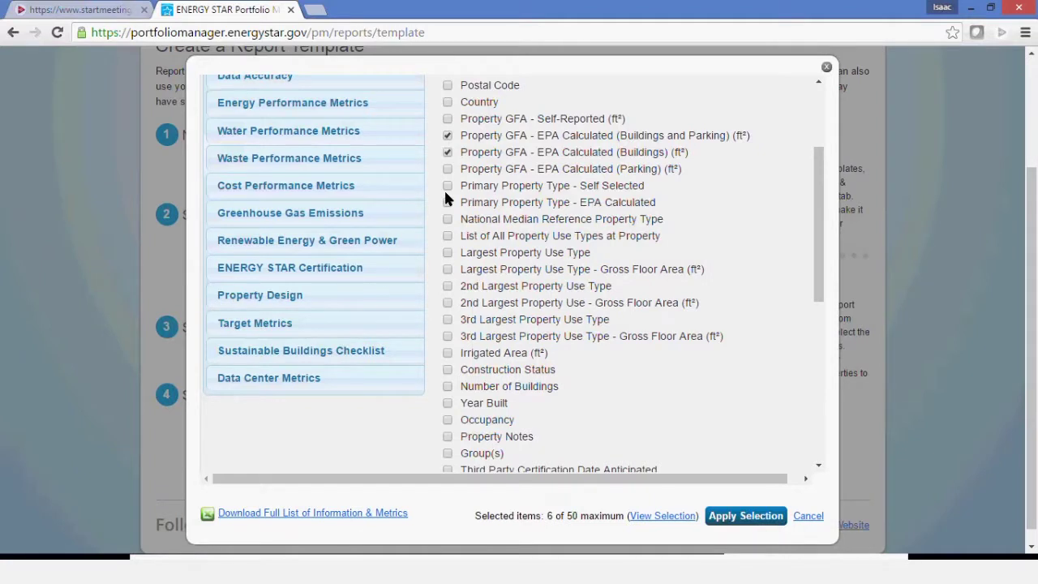
pyautogui.click(448, 202)
pyautogui.scroll(-2, 391, 236)
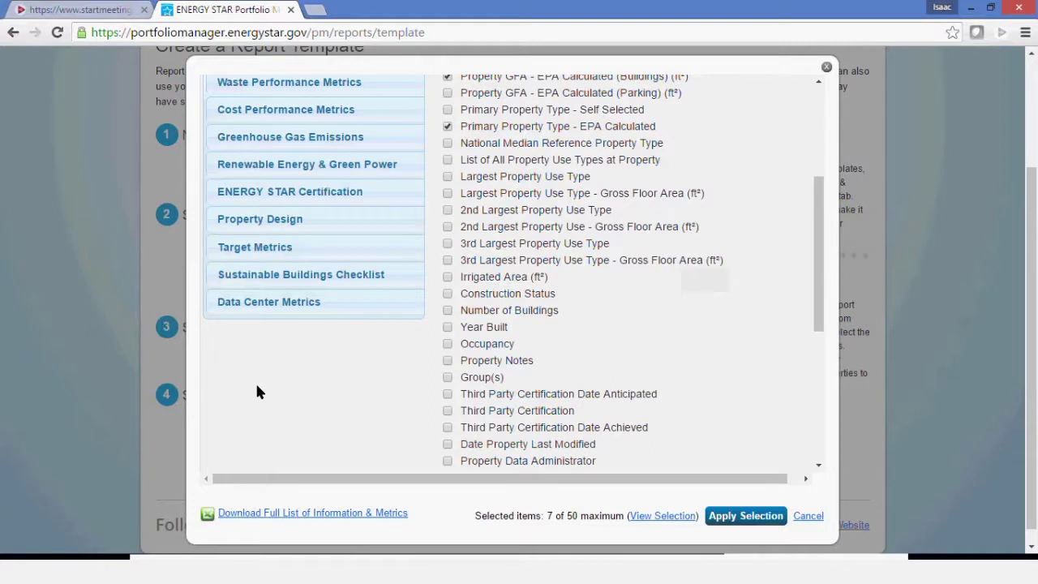
# Examine the metrics available under Property ID Numbers and Property Use Details, including the Office entries.
pyautogui.scroll(2, 268, 332)
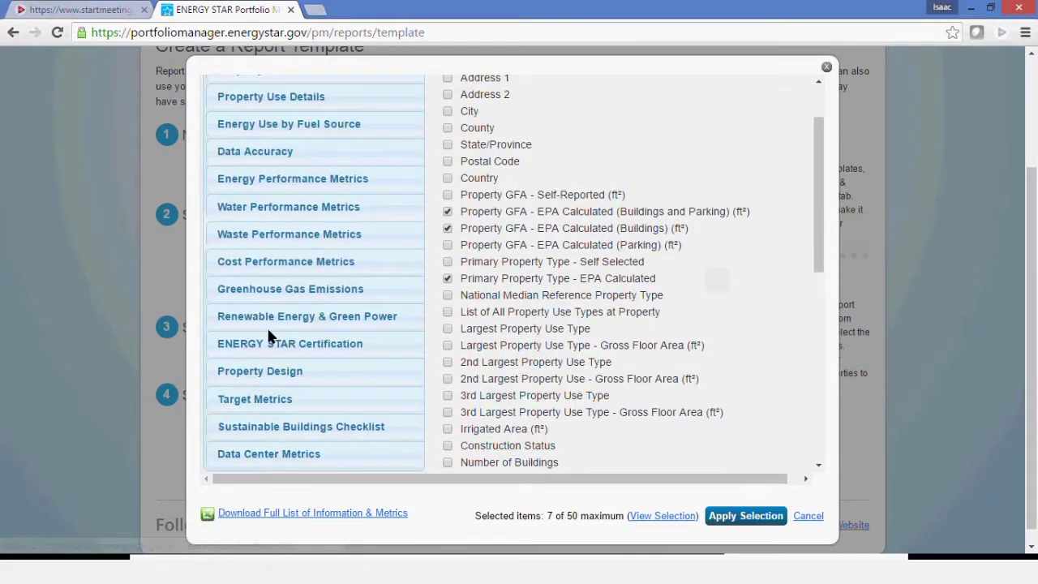
pyautogui.scroll(2, 269, 324)
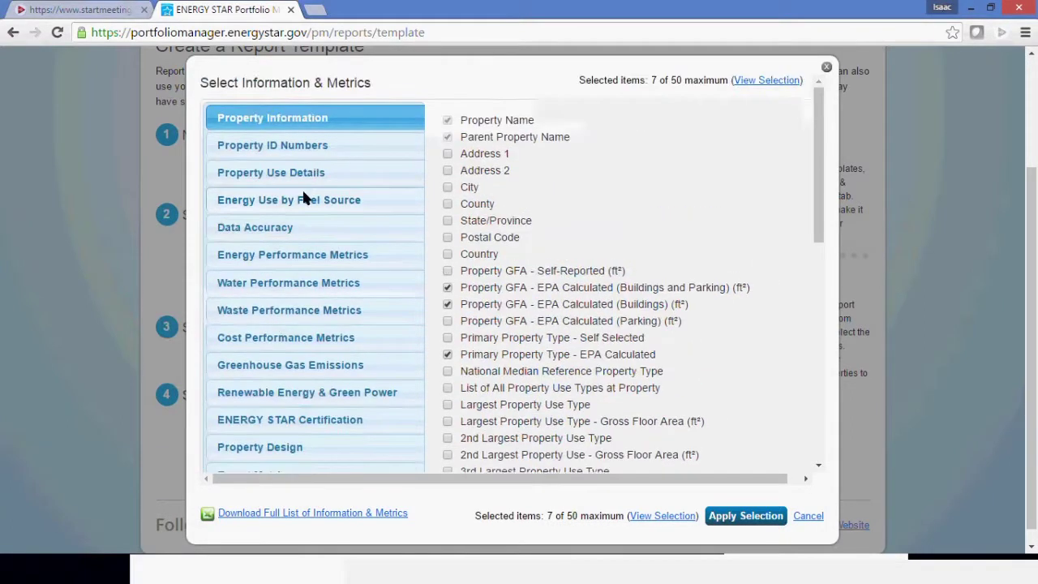
pyautogui.click(303, 150)
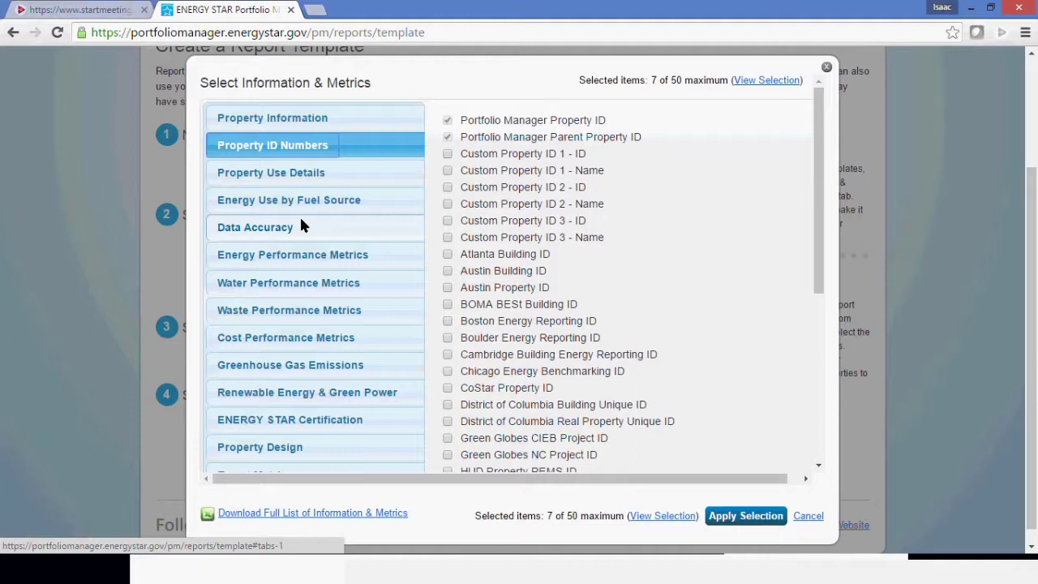
pyautogui.click(313, 174)
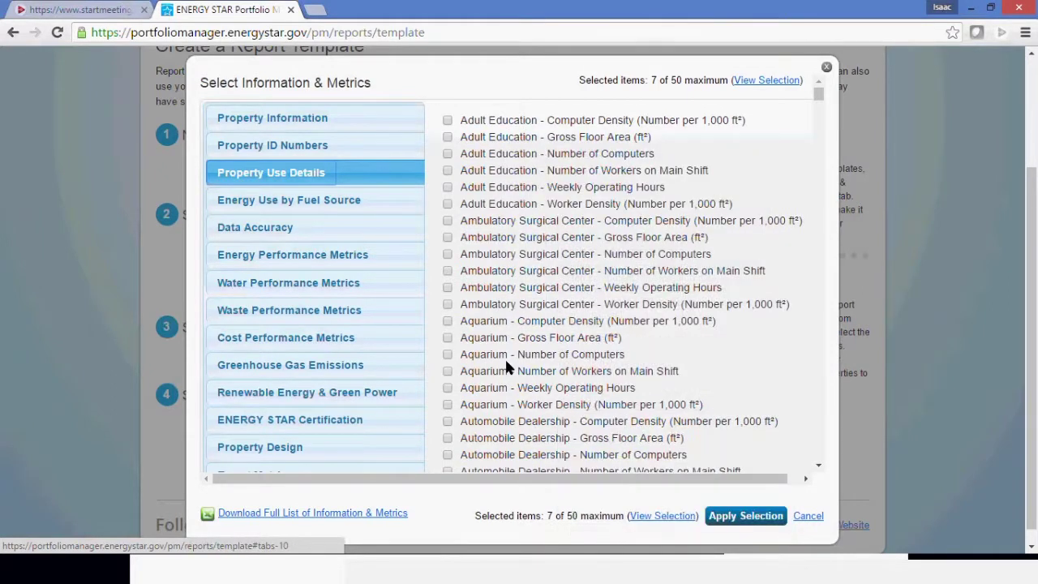
pyautogui.scroll(-5, 505, 357)
pyautogui.moveTo(822, 189); pyautogui.dragTo(846, 263)
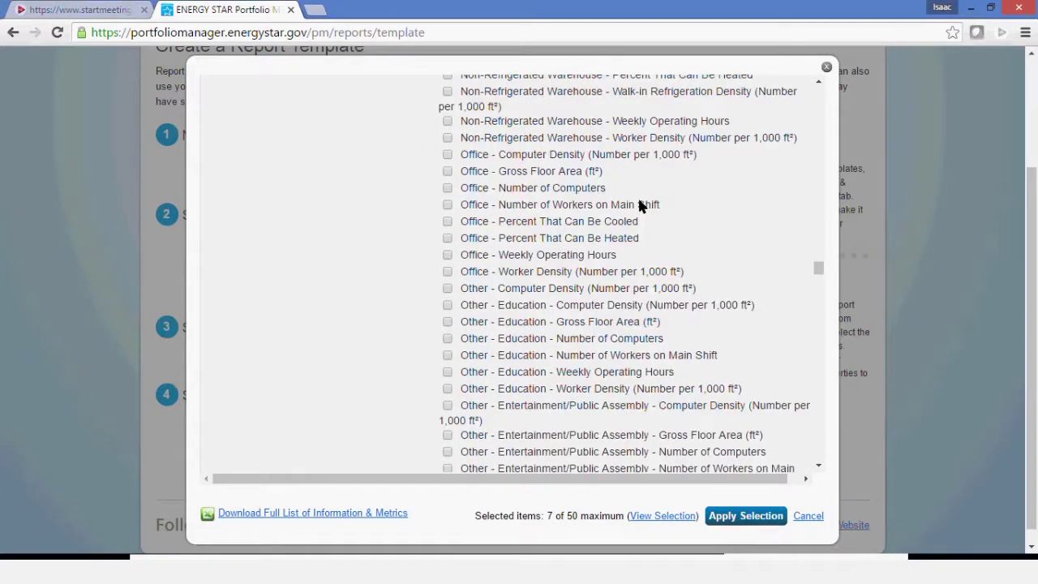
pyautogui.moveTo(637, 216)
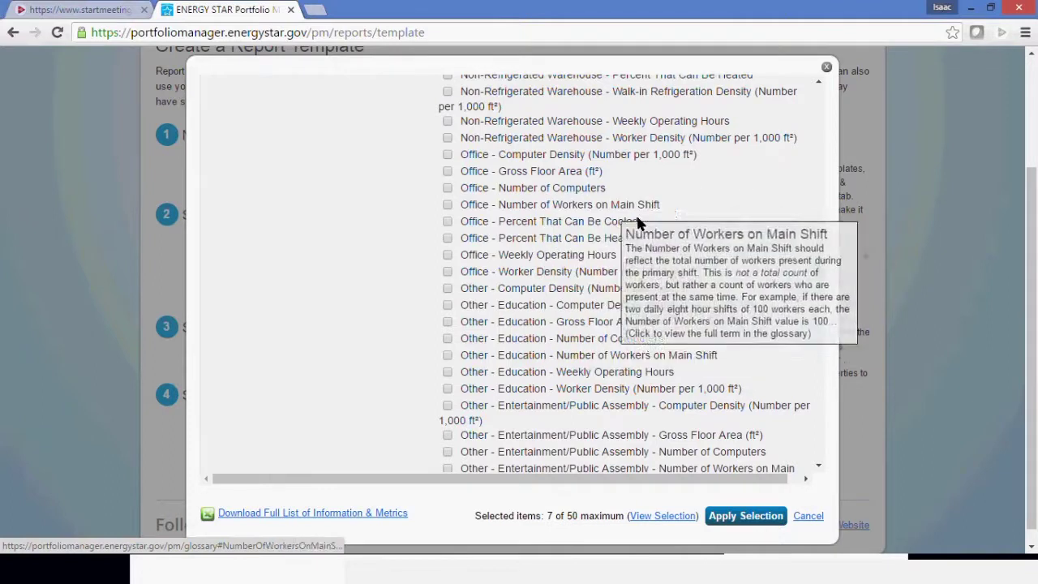
pyautogui.scroll(2, 365, 239)
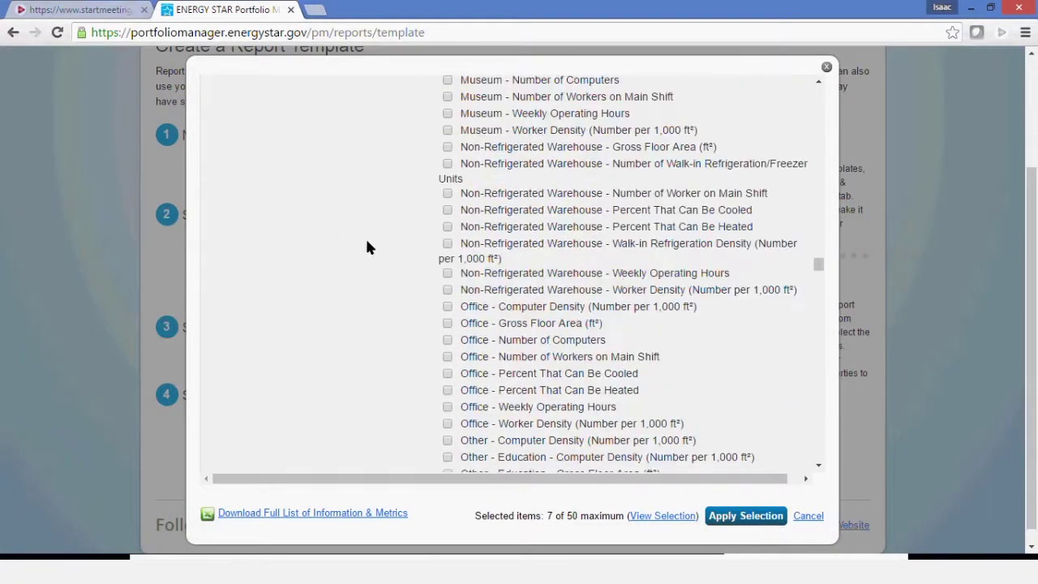
pyautogui.scroll(20, 366, 247)
pyautogui.moveTo(818, 212); pyautogui.dragTo(818, 89)
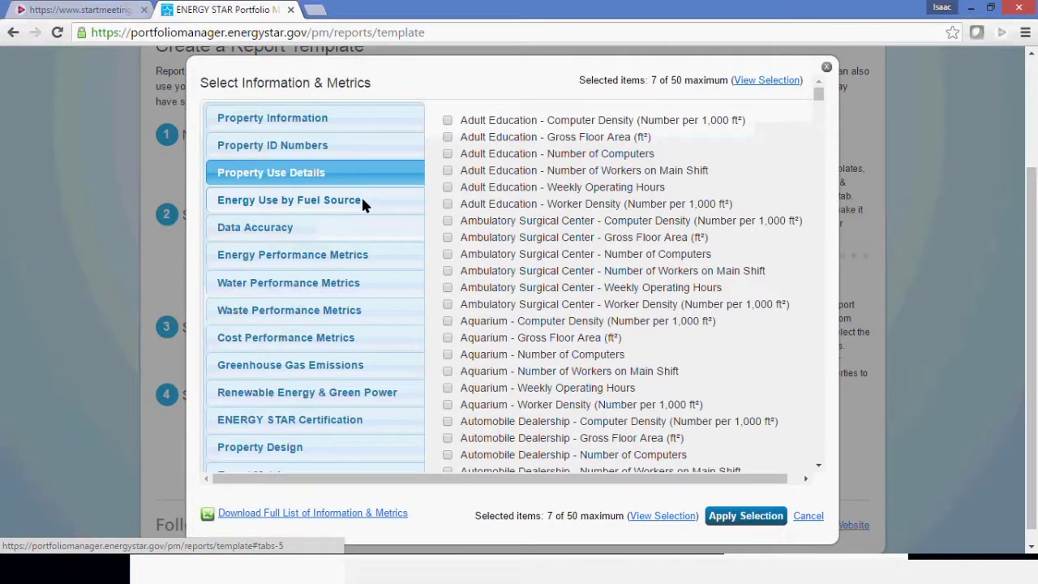
# Add Electricity Use - Grid Purchase (kWh) and Natural Gas Use (kBtu) from the Energy Use by Fuel Source metrics.
pyautogui.click(261, 204)
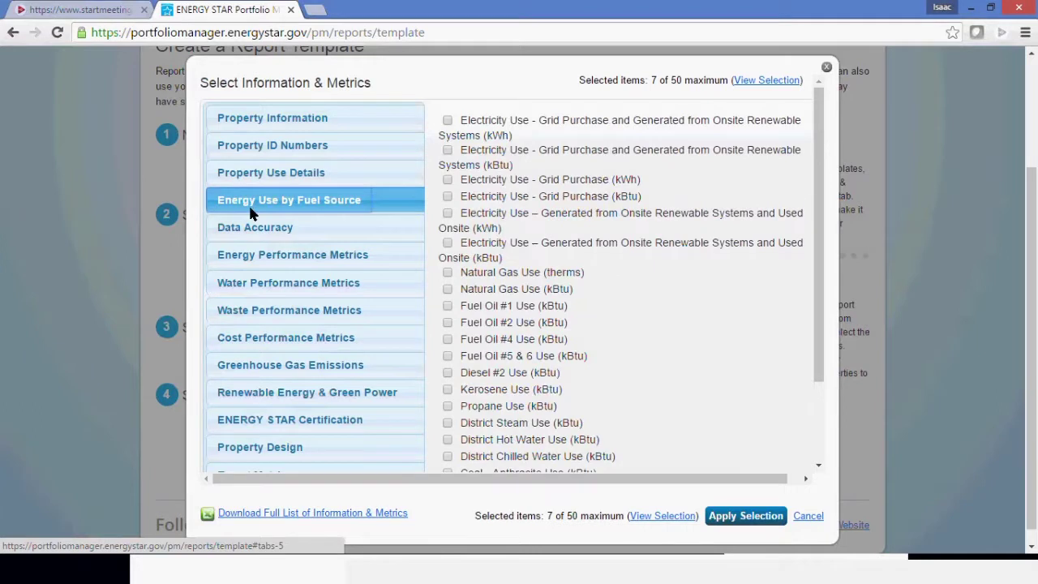
pyautogui.click(446, 179)
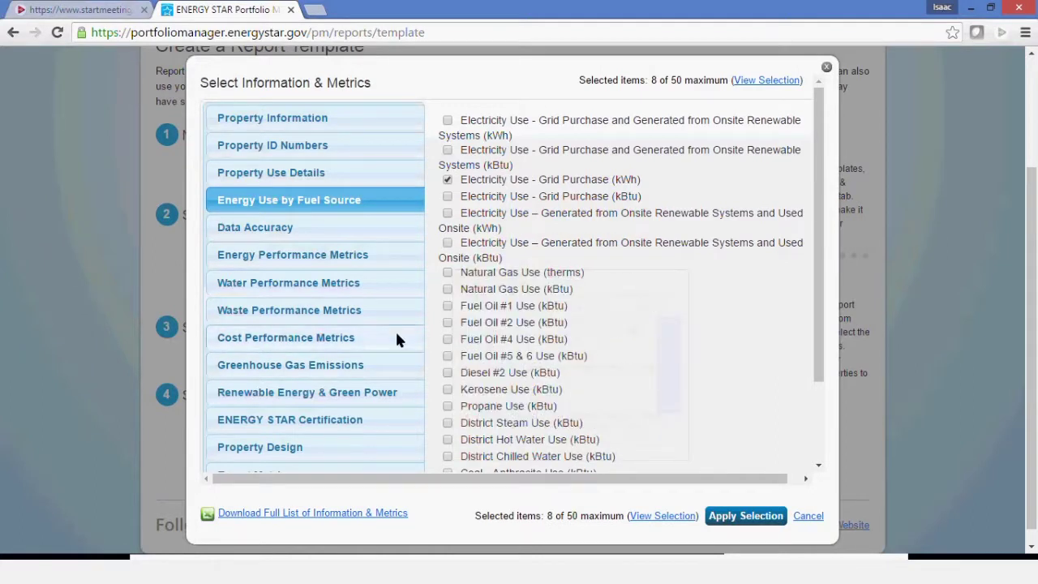
pyautogui.click(447, 289)
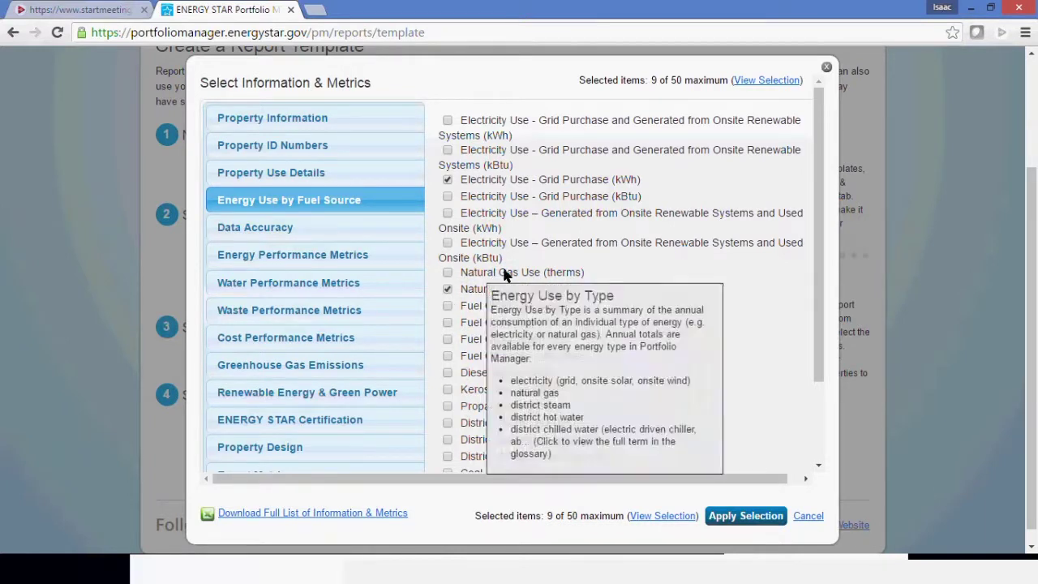
pyautogui.scroll(-2, 648, 306)
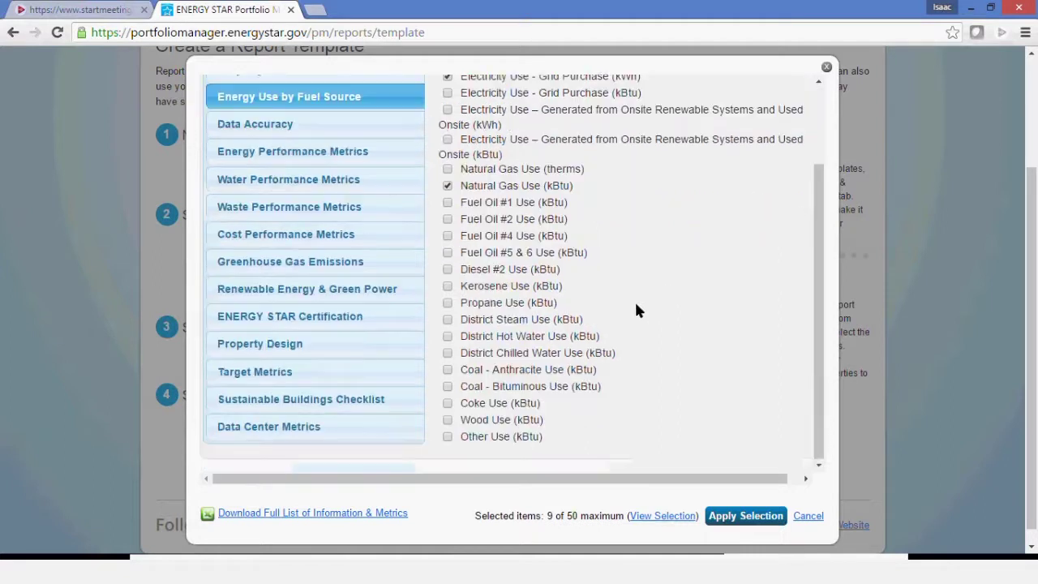
pyautogui.scroll(1, 584, 291)
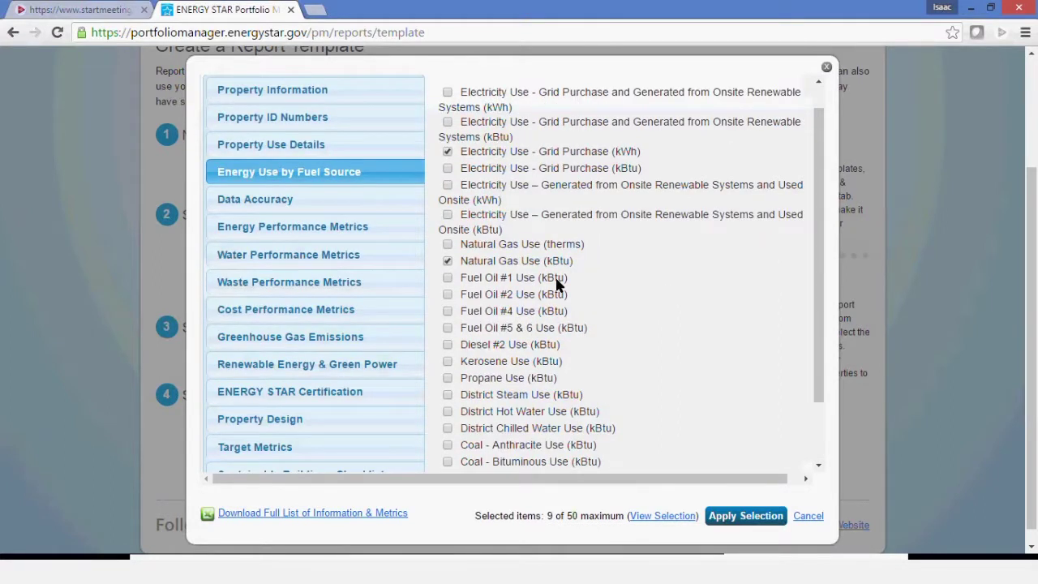
# Add ENERGY STAR Score and National Median Site Energy Use (kBtu) from the Energy Performance Metrics.
pyautogui.click(283, 197)
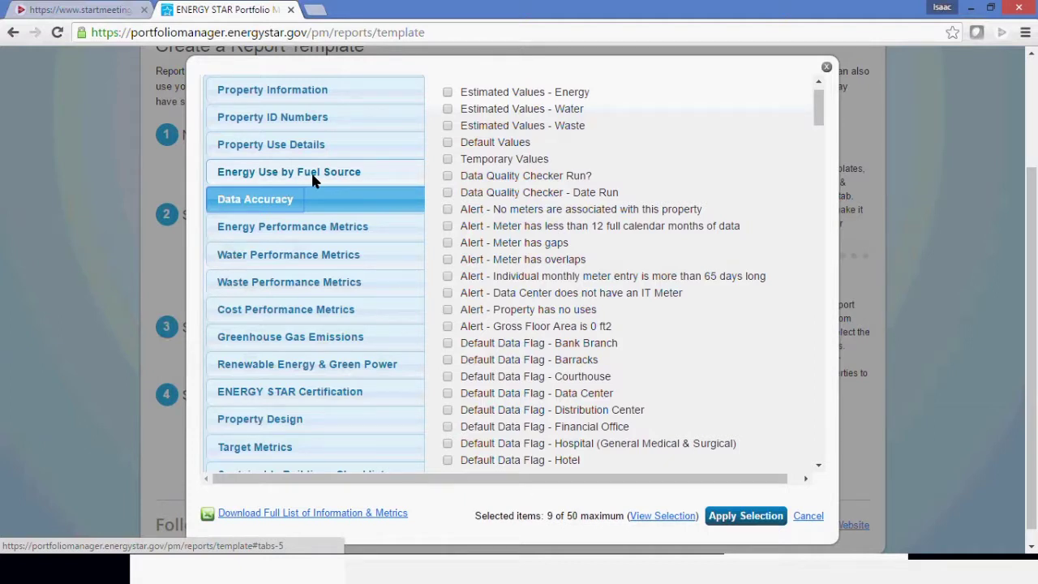
pyautogui.moveTo(467, 164)
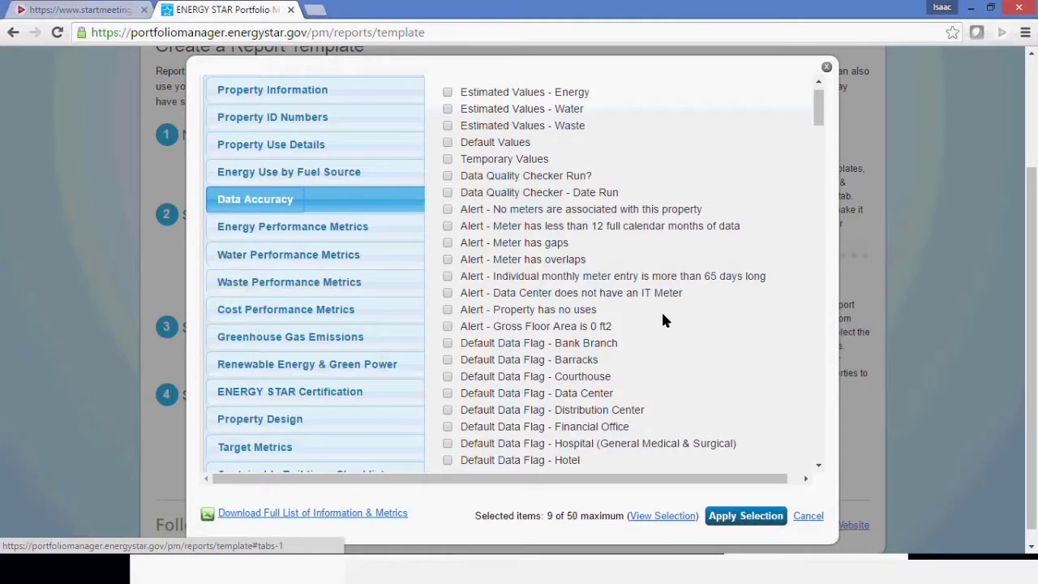
pyautogui.click(298, 230)
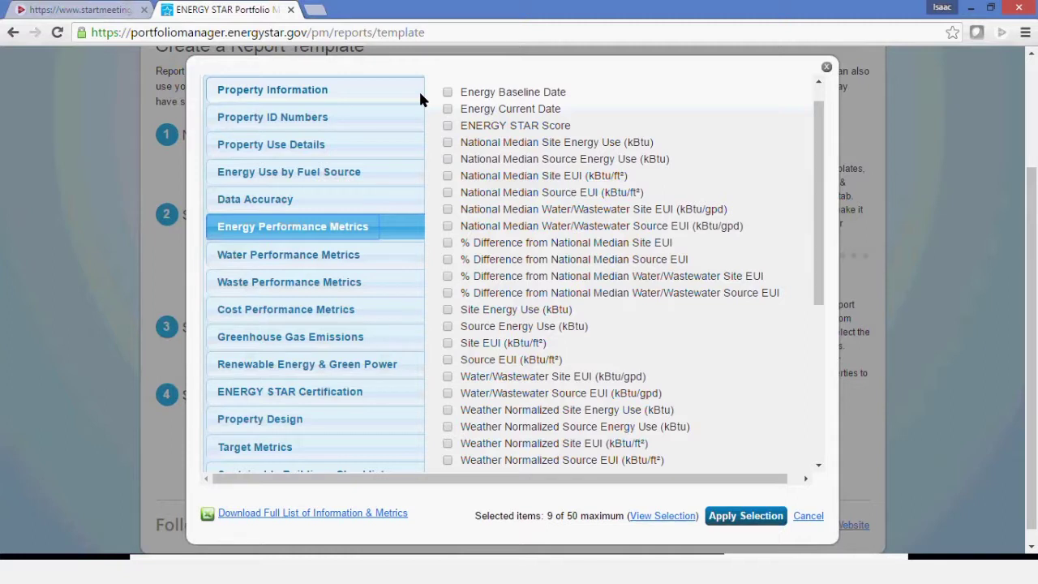
pyautogui.moveTo(494, 99)
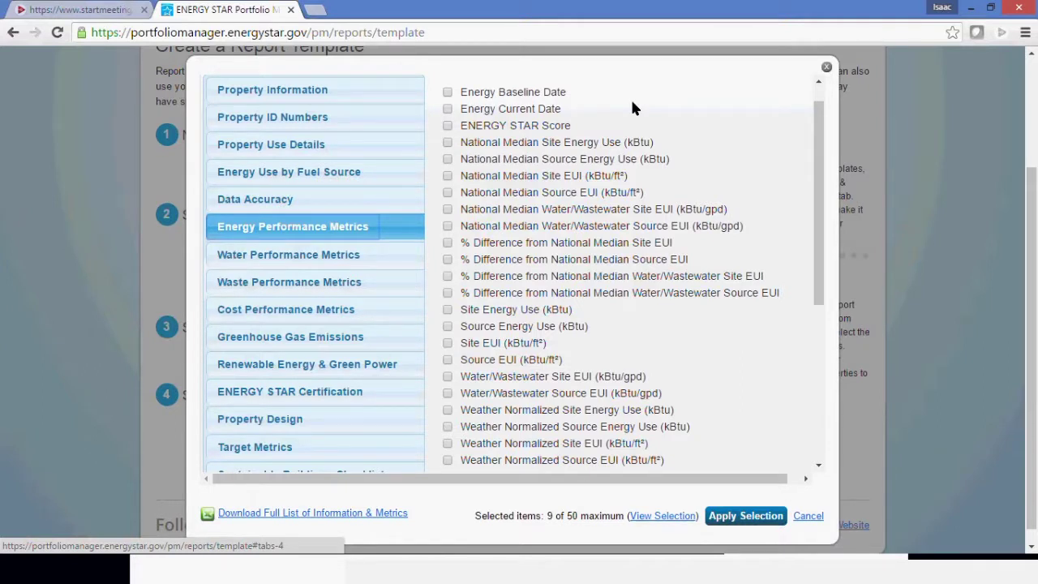
pyautogui.click(447, 125)
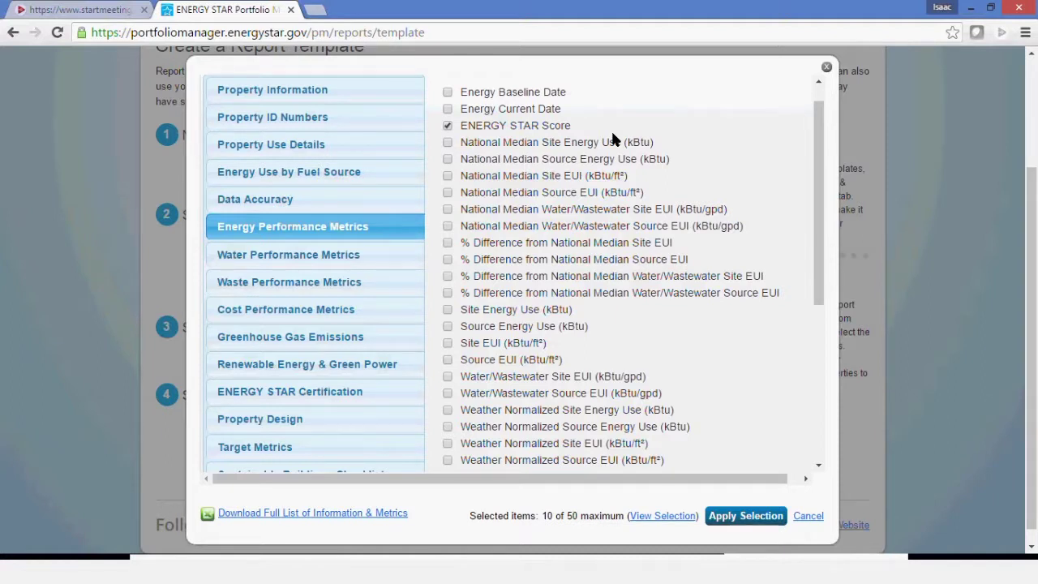
pyautogui.moveTo(499, 135)
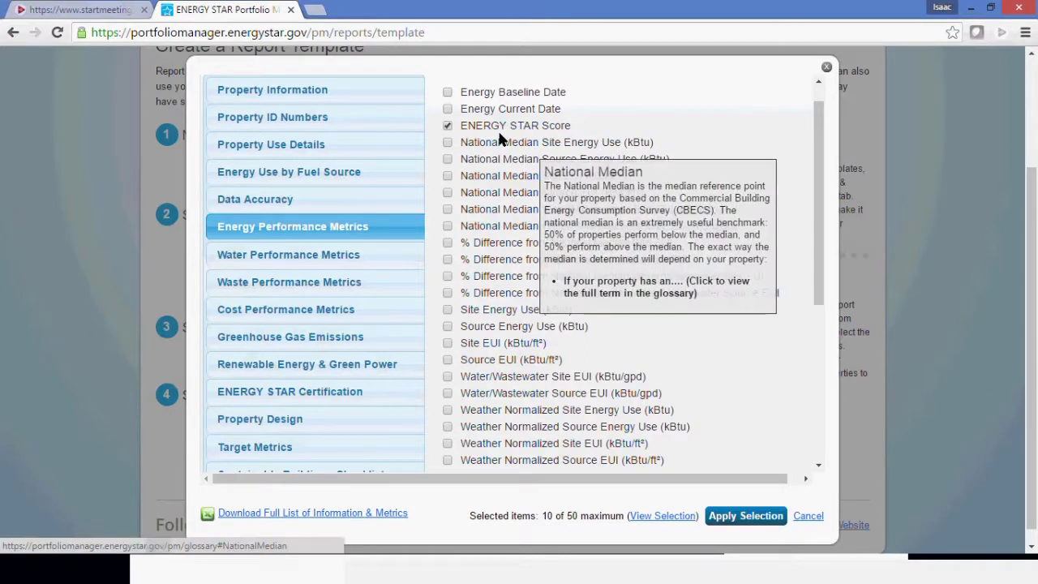
pyautogui.click(448, 143)
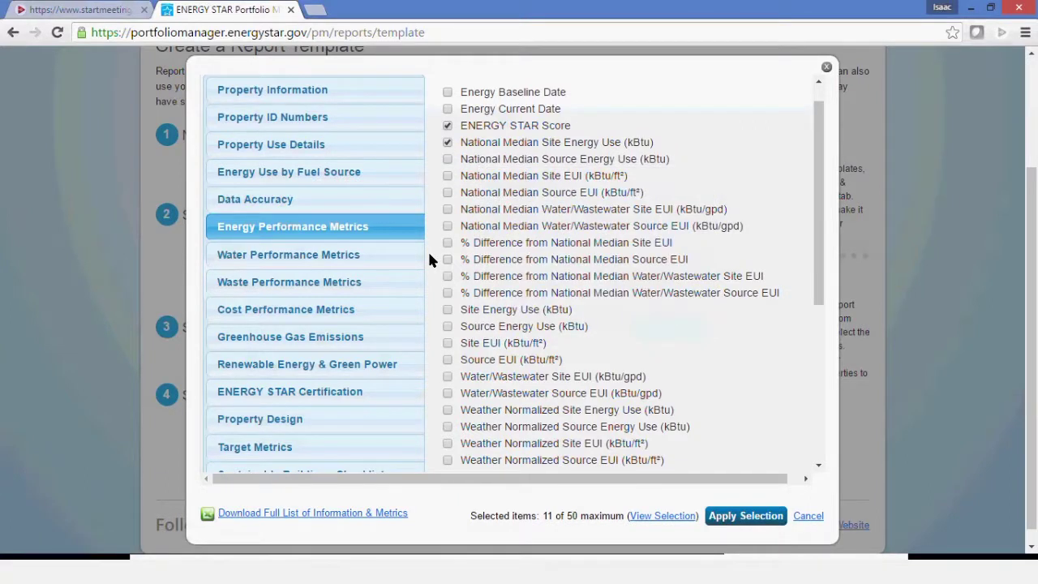
# Add Weather Normalized Site Energy Use (kBtu) to the template's energy performance metrics.
pyautogui.moveTo(475, 297)
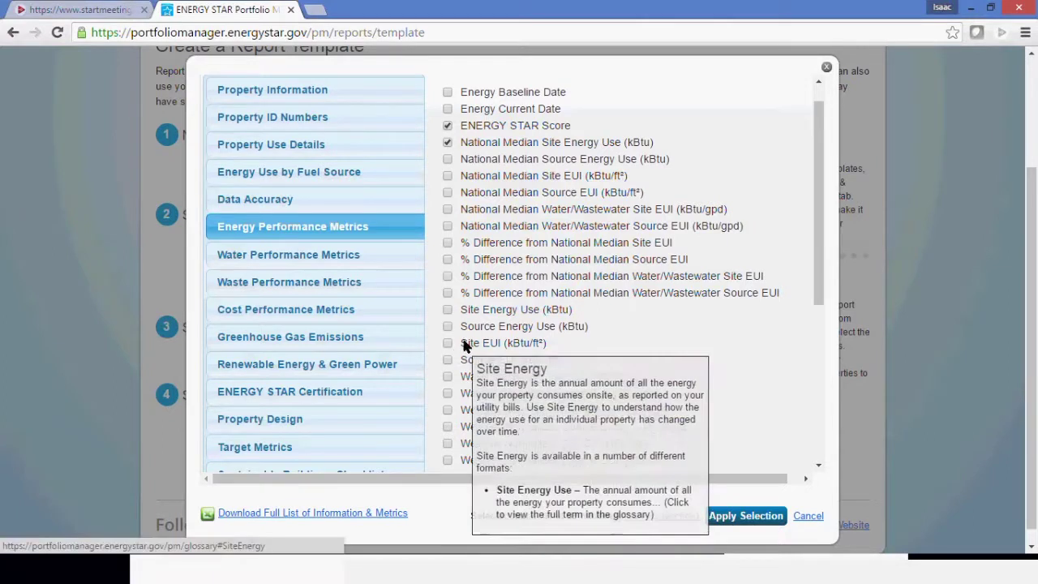
pyautogui.moveTo(535, 185)
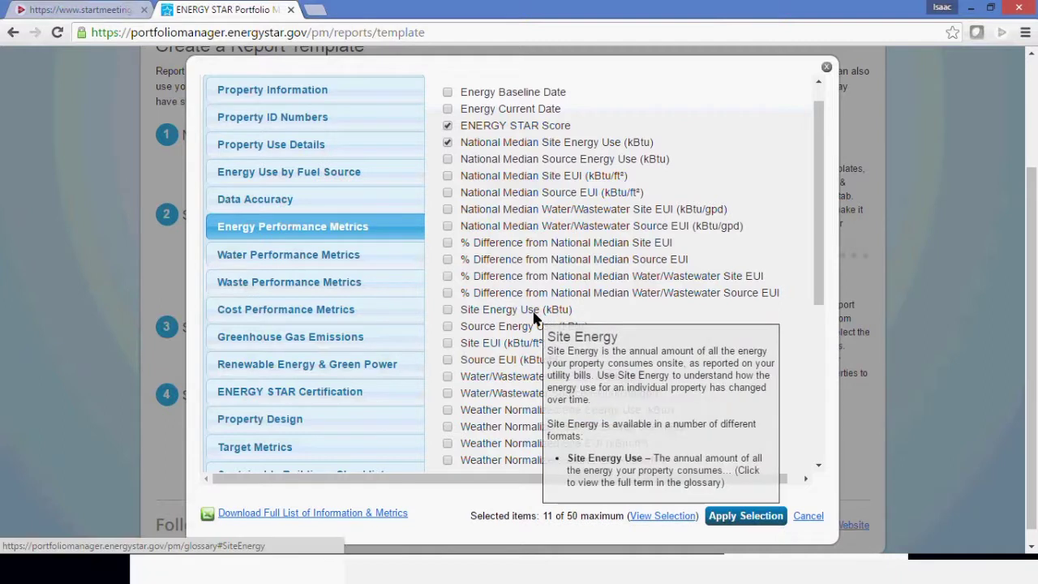
pyautogui.moveTo(525, 313)
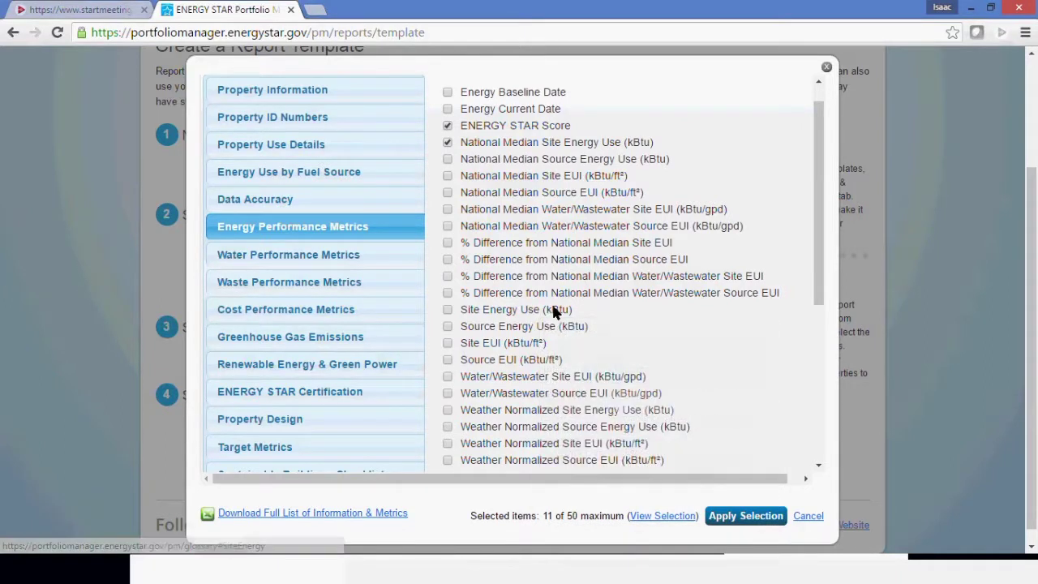
pyautogui.click(448, 410)
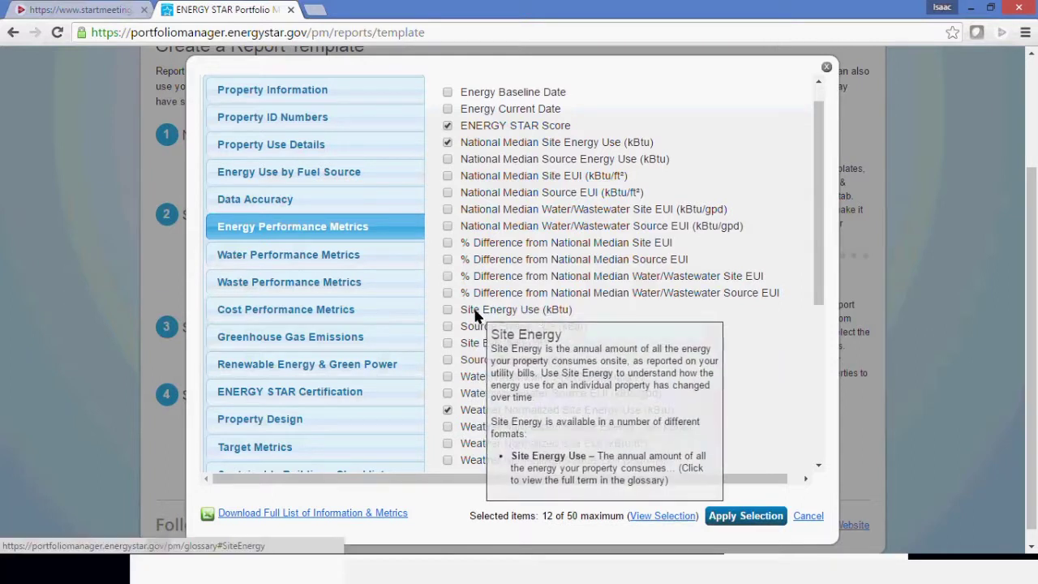
pyautogui.moveTo(656, 282)
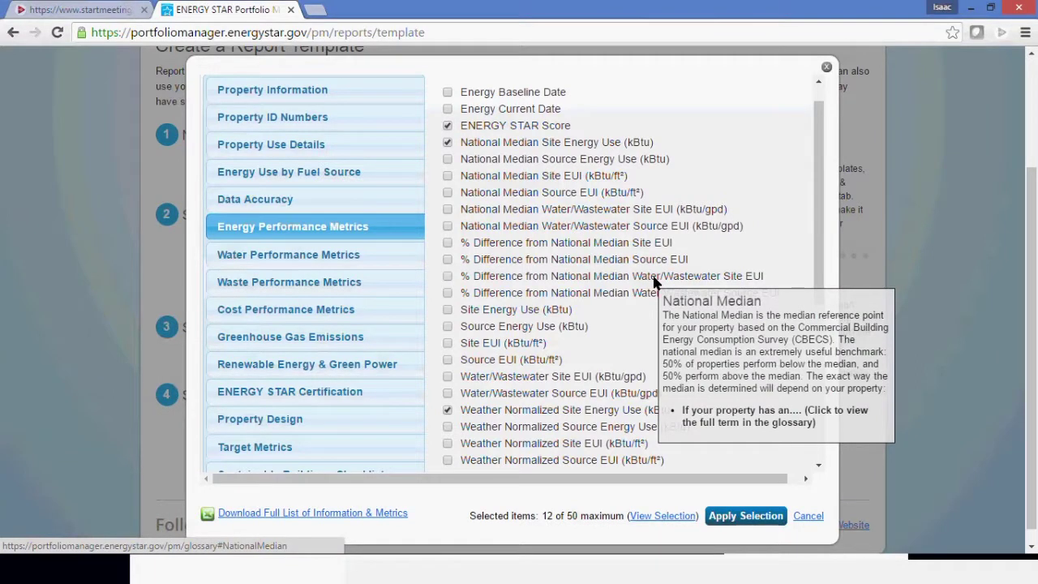
pyautogui.moveTo(510, 413)
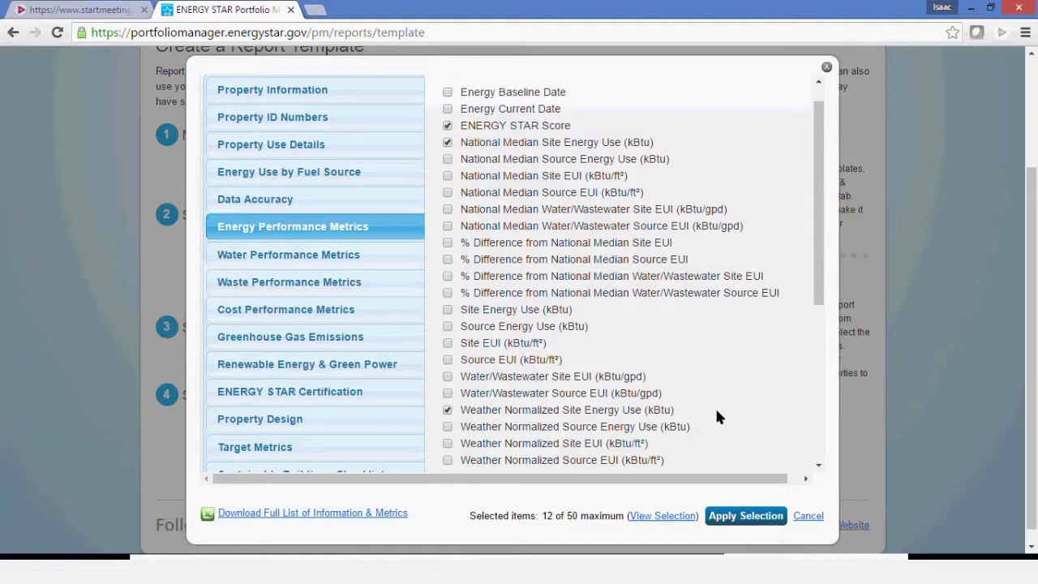
# Add National Median Site EUI (kBtu/ft²), Weather Normalized Site EUI (kBtu/ft²) and % Difference from National Median Site EUI to the selection.
pyautogui.scroll(-2, 613, 312)
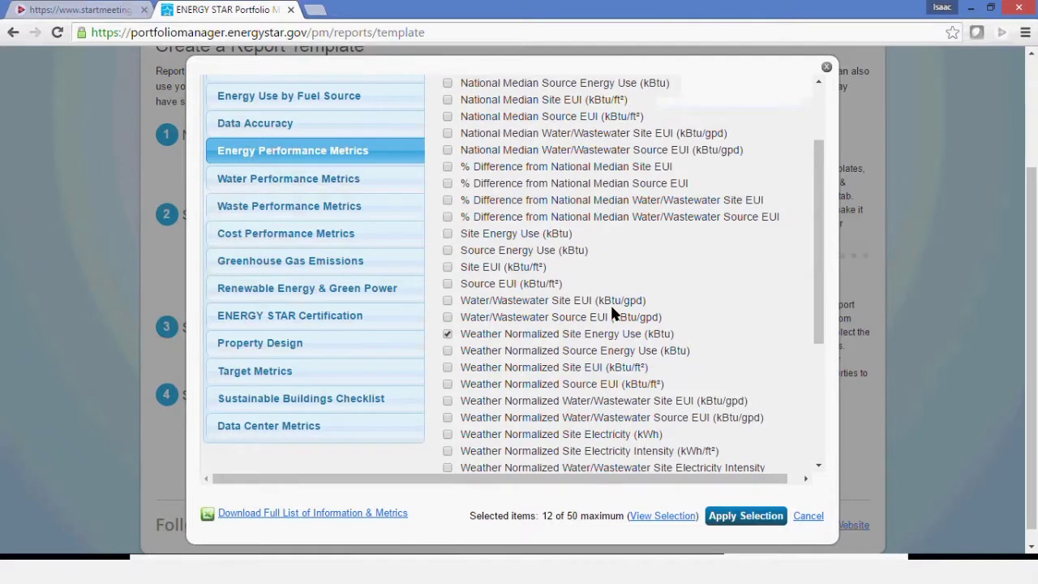
pyautogui.scroll(2, 635, 249)
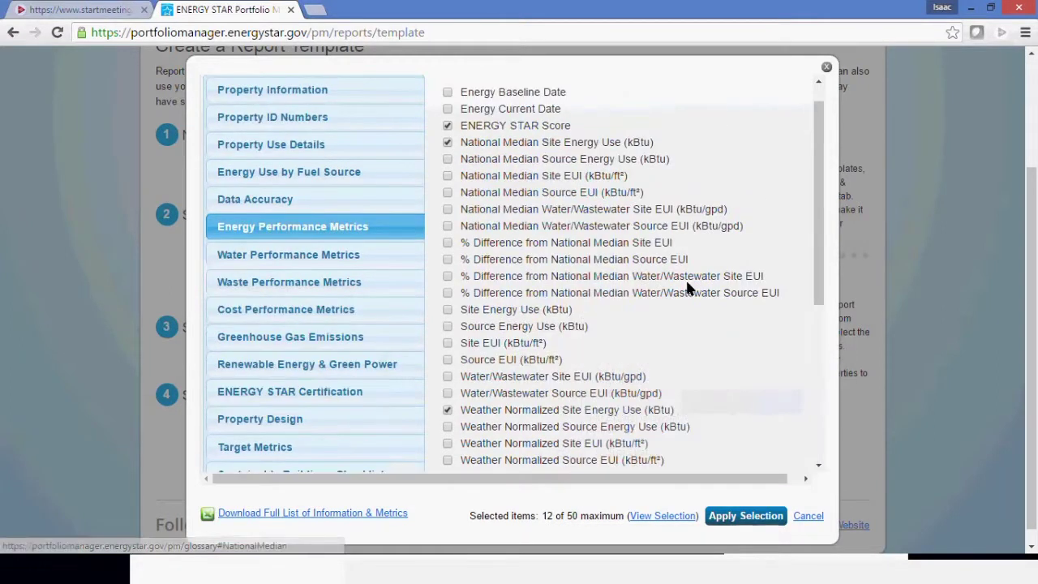
pyautogui.click(446, 177)
pyautogui.click(447, 445)
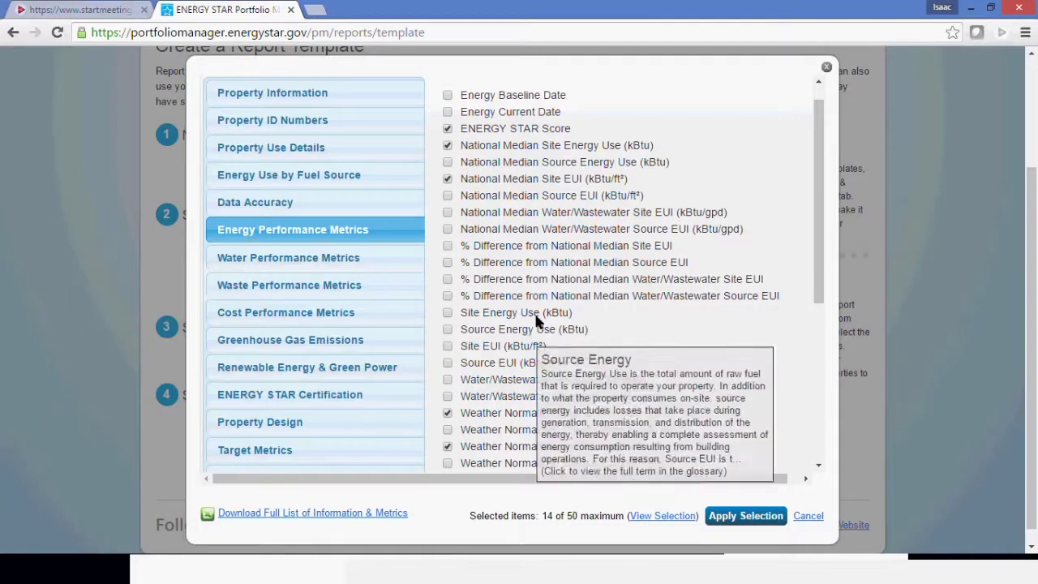
pyautogui.click(446, 245)
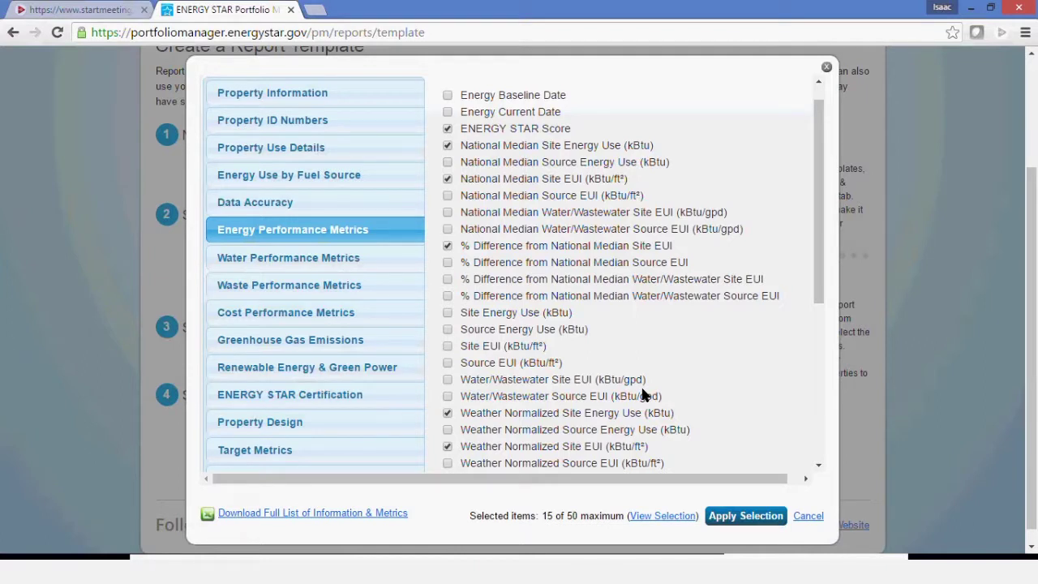
# Add Energy Cost ($) from the cost metrics and Total GHG Emissions (Metric Tons CO2e) from the greenhouse gas metrics.
pyautogui.click(268, 267)
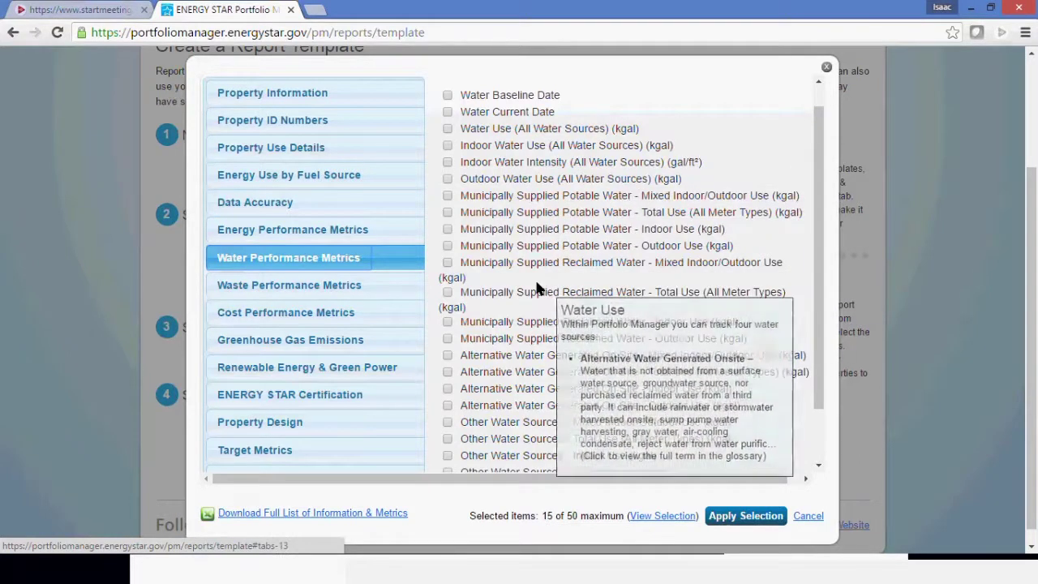
pyautogui.click(315, 289)
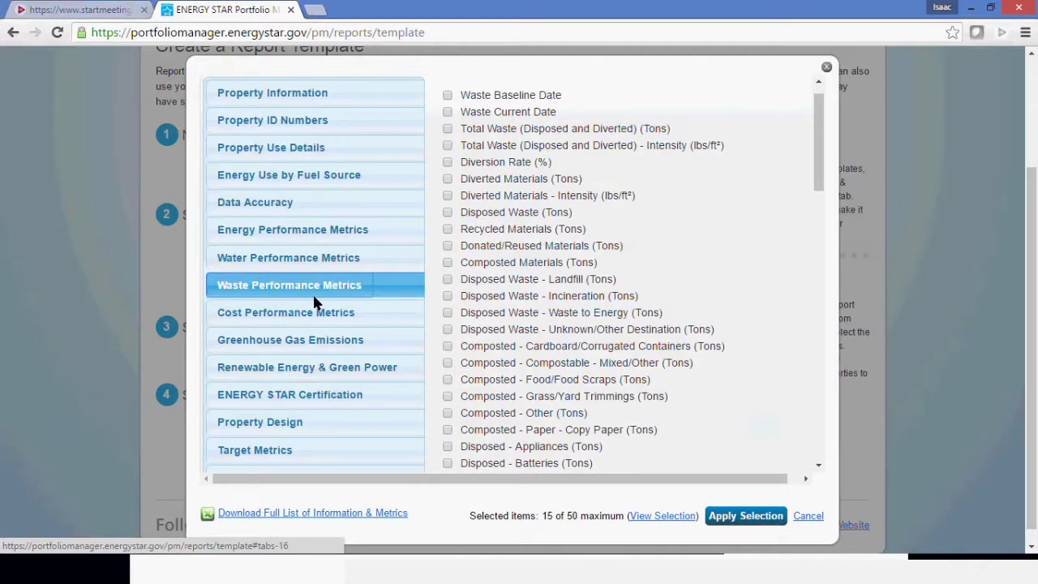
pyautogui.click(332, 308)
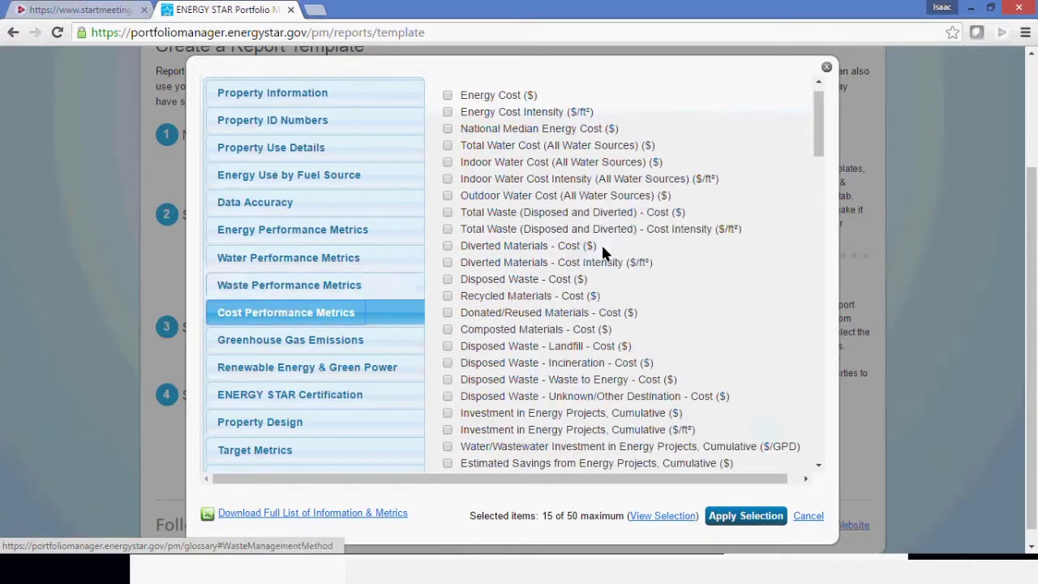
pyautogui.click(448, 95)
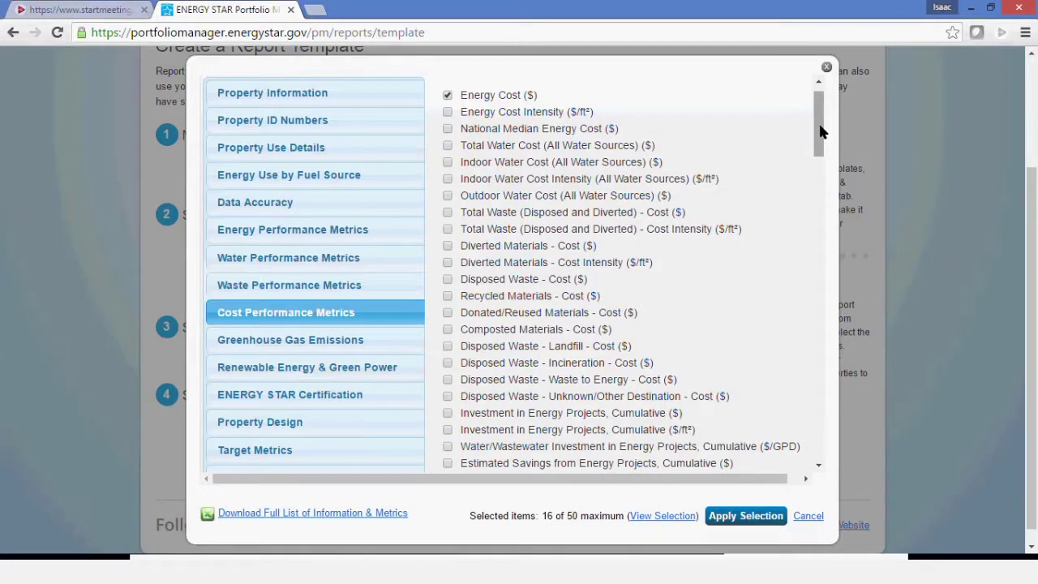
pyautogui.click(274, 347)
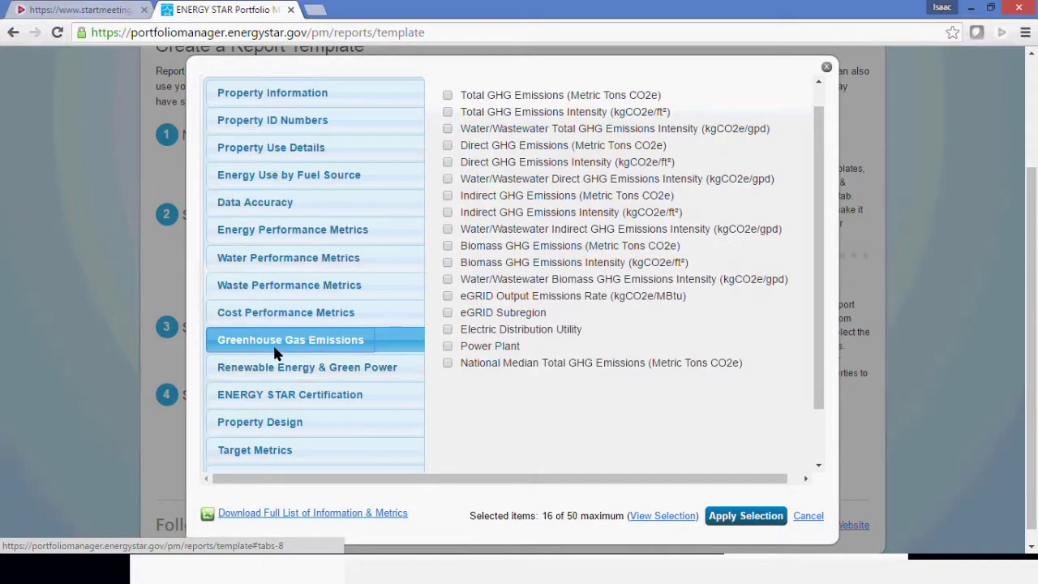
pyautogui.click(445, 96)
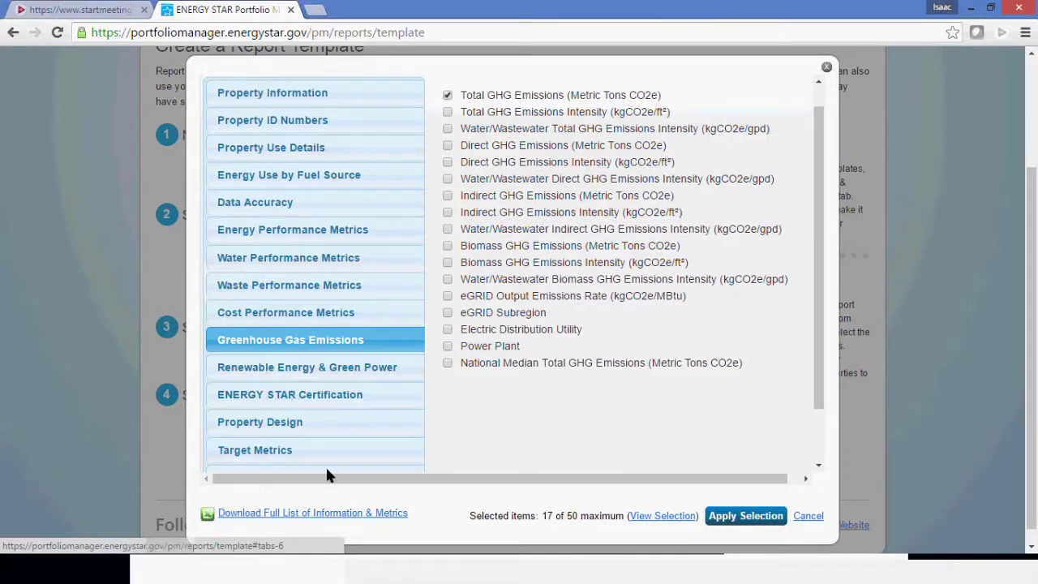
# Apply the metric selection after checking the ENERGY STAR Certification metrics, and save the Energy 201 template.
pyautogui.click(313, 389)
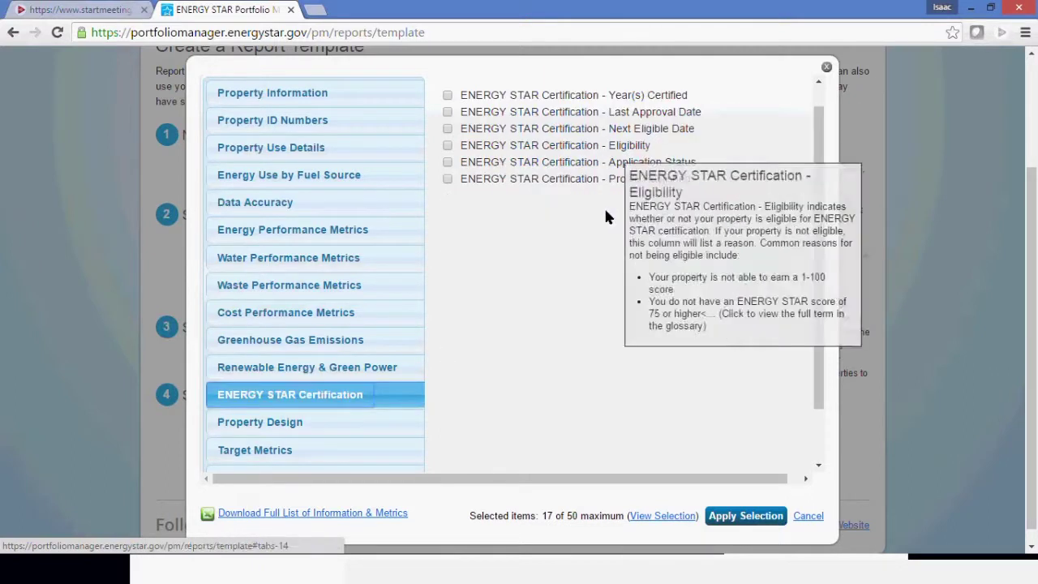
pyautogui.click(770, 515)
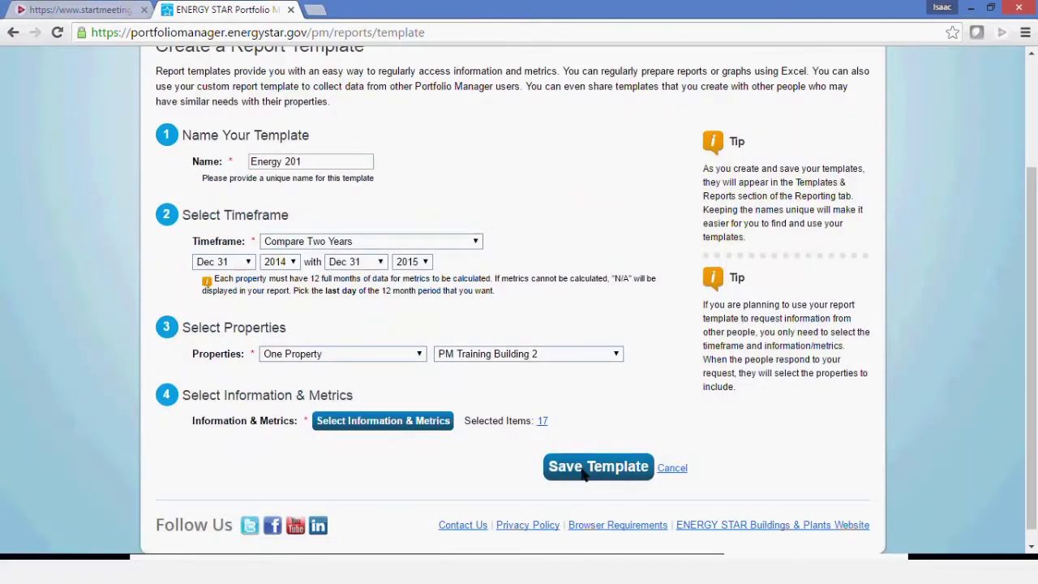
pyautogui.click(583, 470)
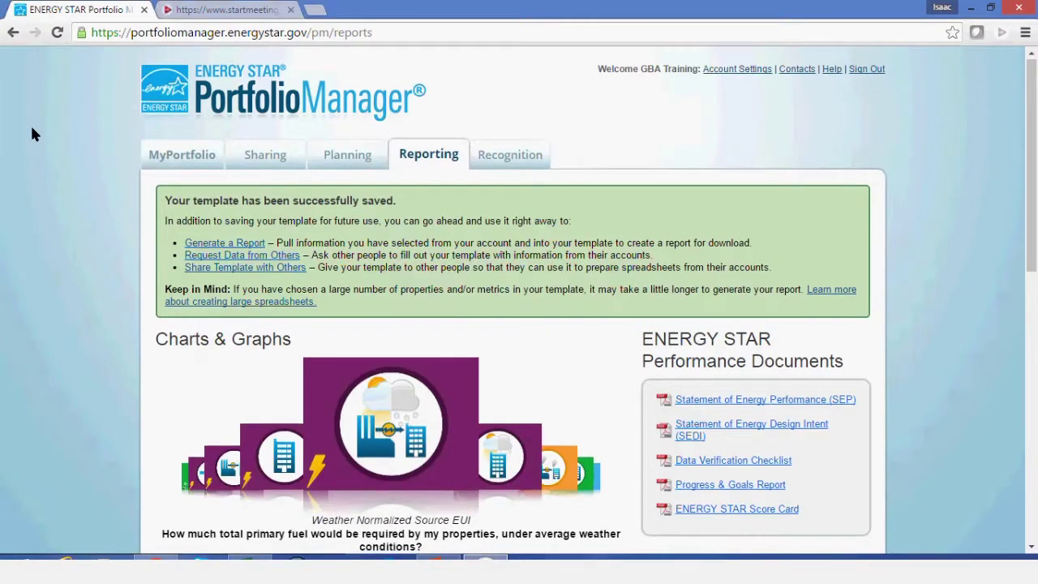
# Generate a new report from the Energy 201 template in the Templates & Reports list.
pyautogui.scroll(-2, 32, 134)
pyautogui.scroll(-3, 33, 134)
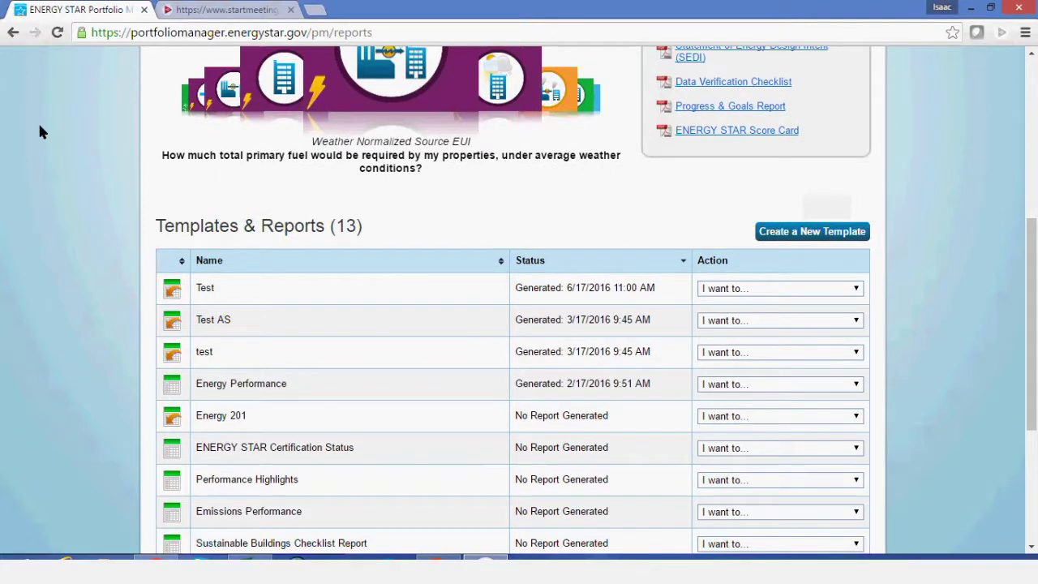
pyautogui.scroll(-1, 40, 127)
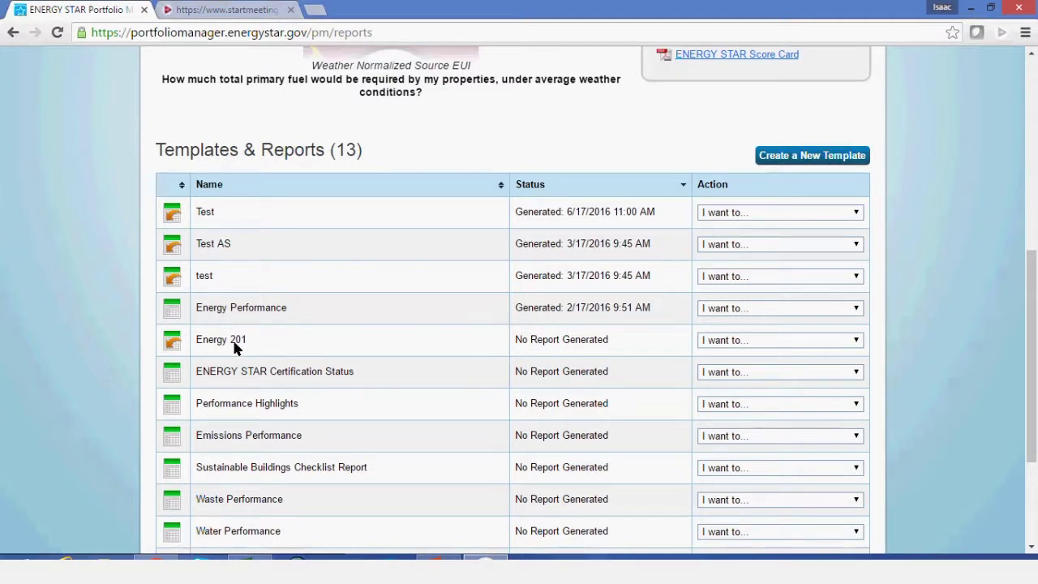
pyautogui.moveTo(235, 341); pyautogui.dragTo(258, 343)
pyautogui.click(258, 343)
pyautogui.click(738, 342)
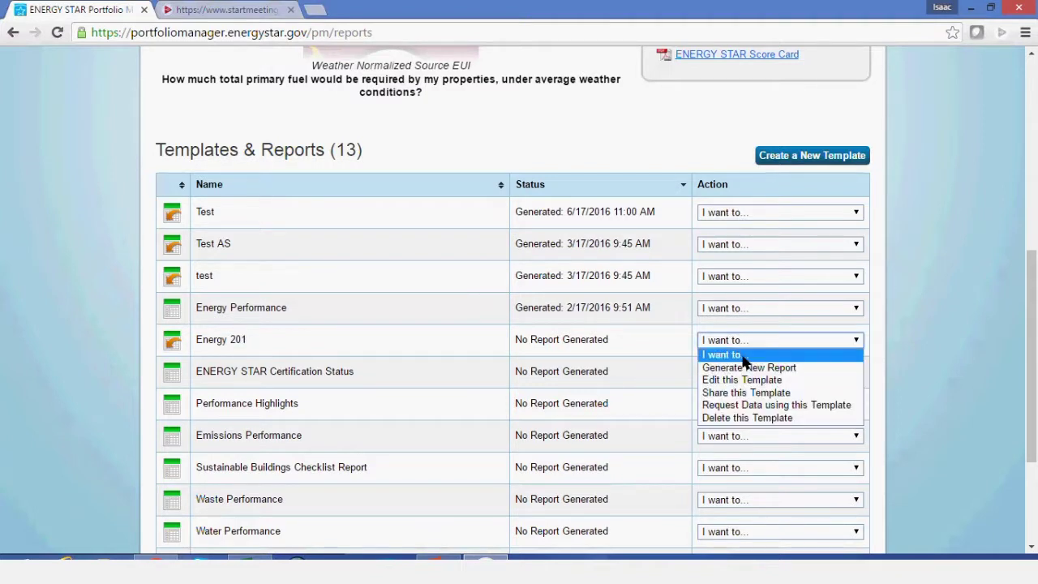
pyautogui.click(746, 369)
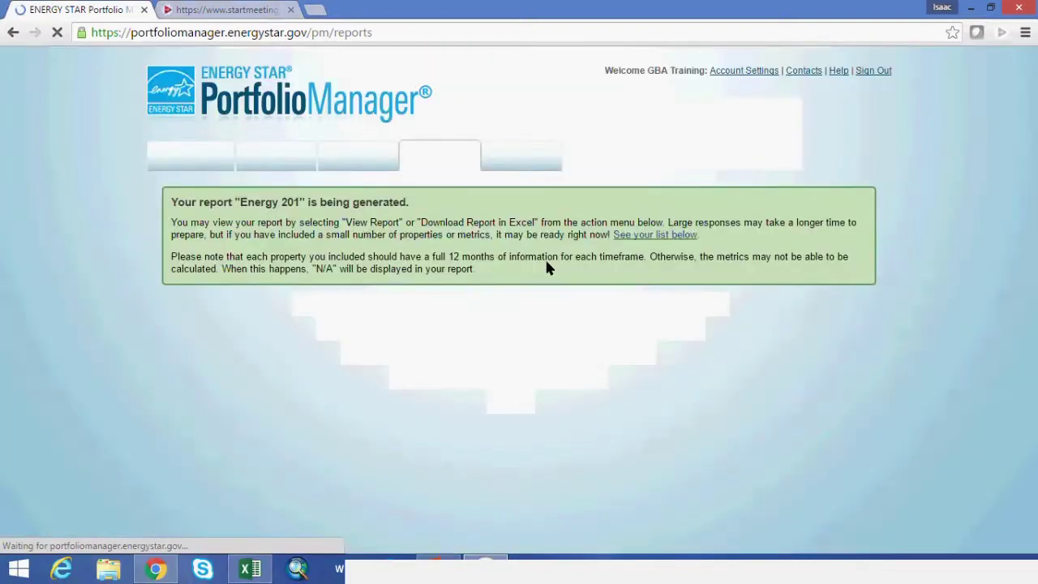
# Download the current Energy 201 report in Excel format and open the downloaded workbook in Excel.
pyautogui.scroll(-2, 64, 224)
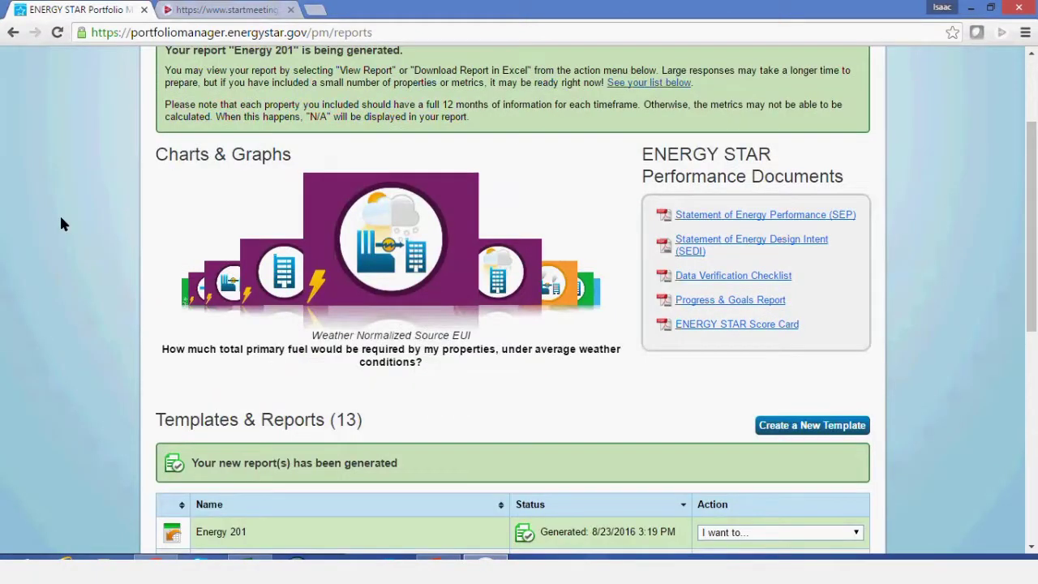
pyautogui.scroll(-2, 81, 235)
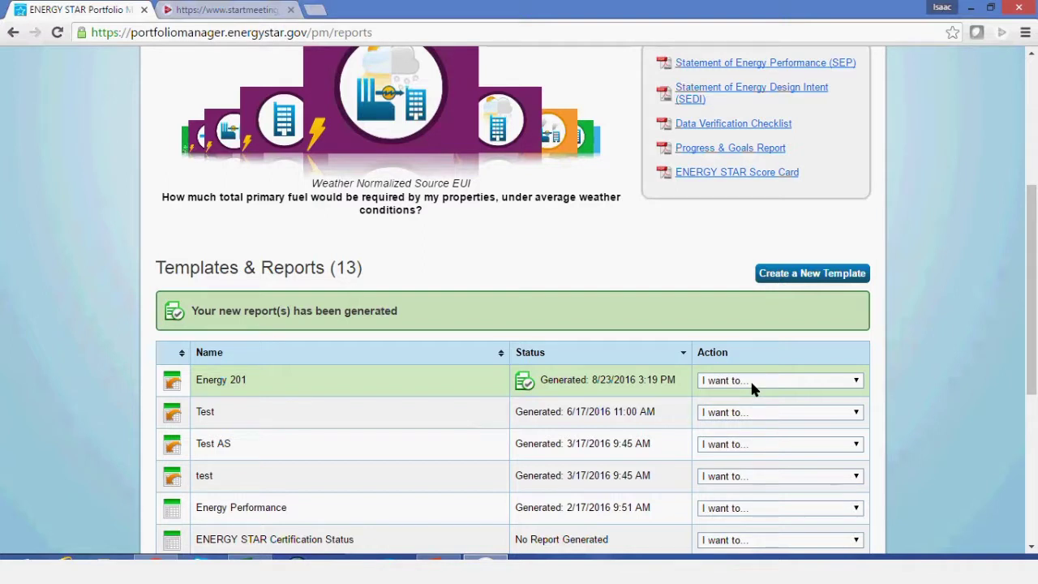
pyautogui.click(849, 382)
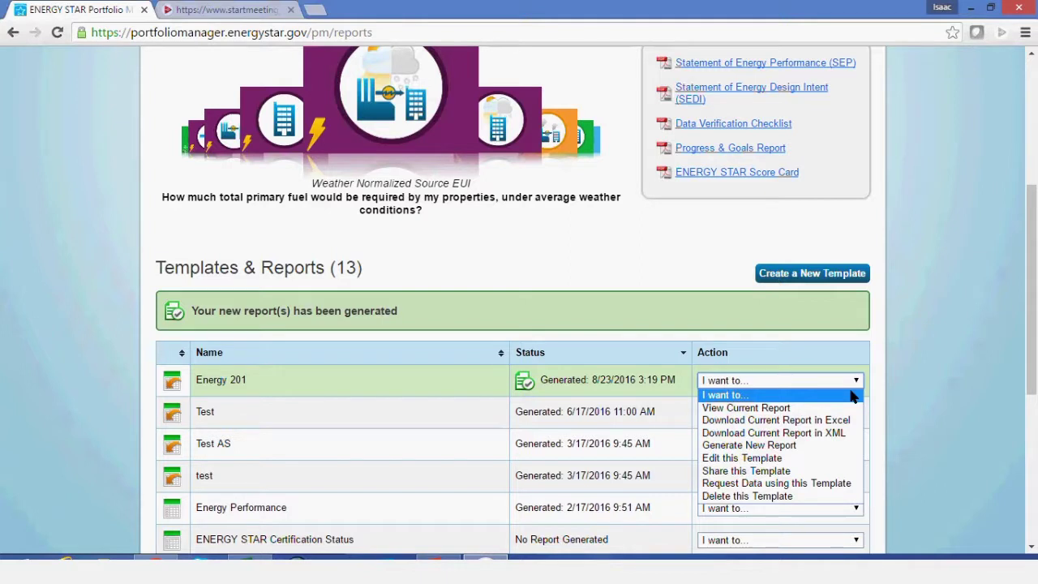
pyautogui.click(788, 420)
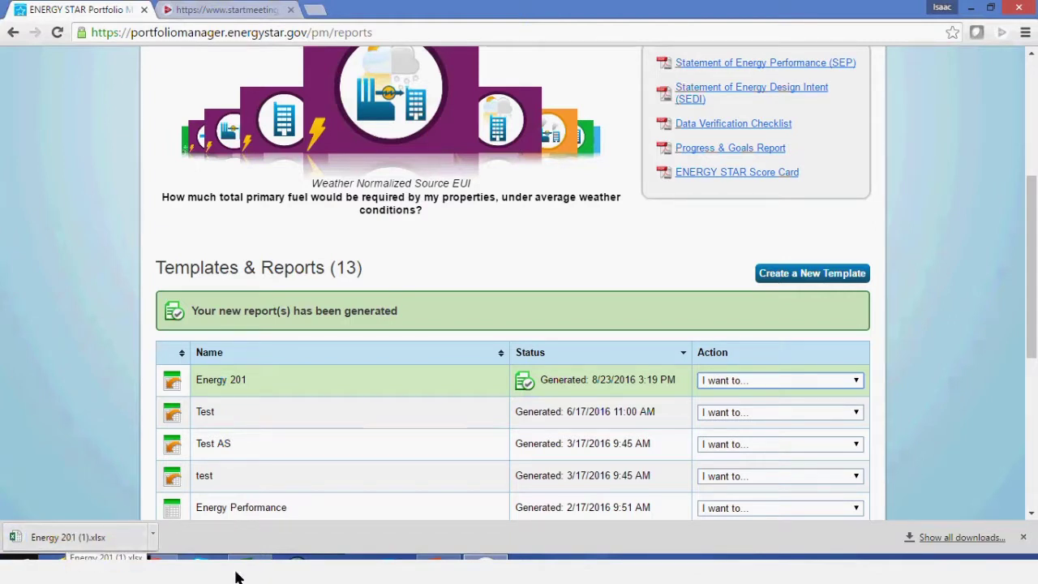
pyautogui.click(49, 532)
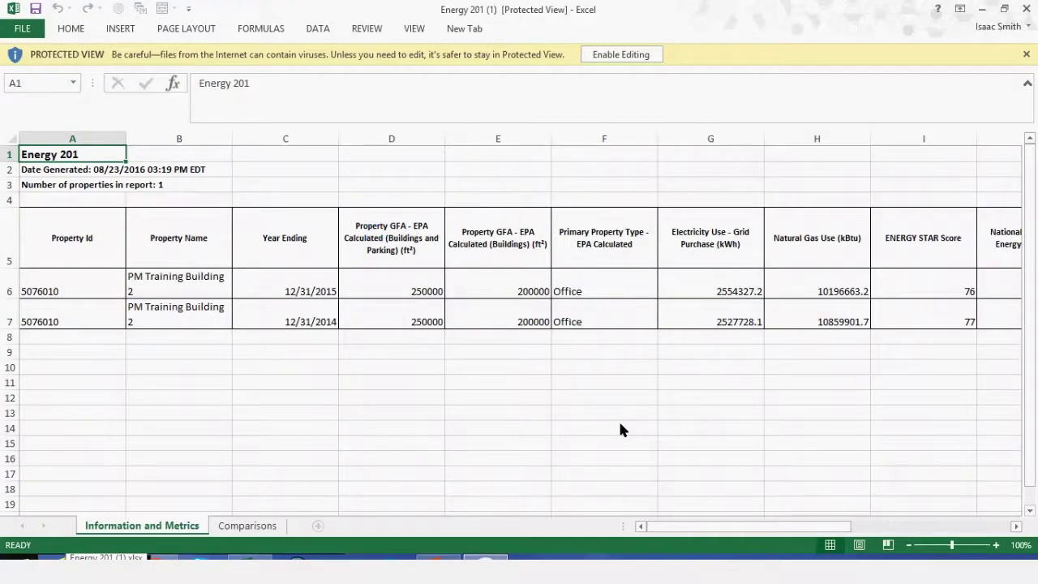
# Enable editing of the downloaded workbook and check the Year Ending dates of the two property rows.
pyautogui.click(631, 415)
pyautogui.click(620, 53)
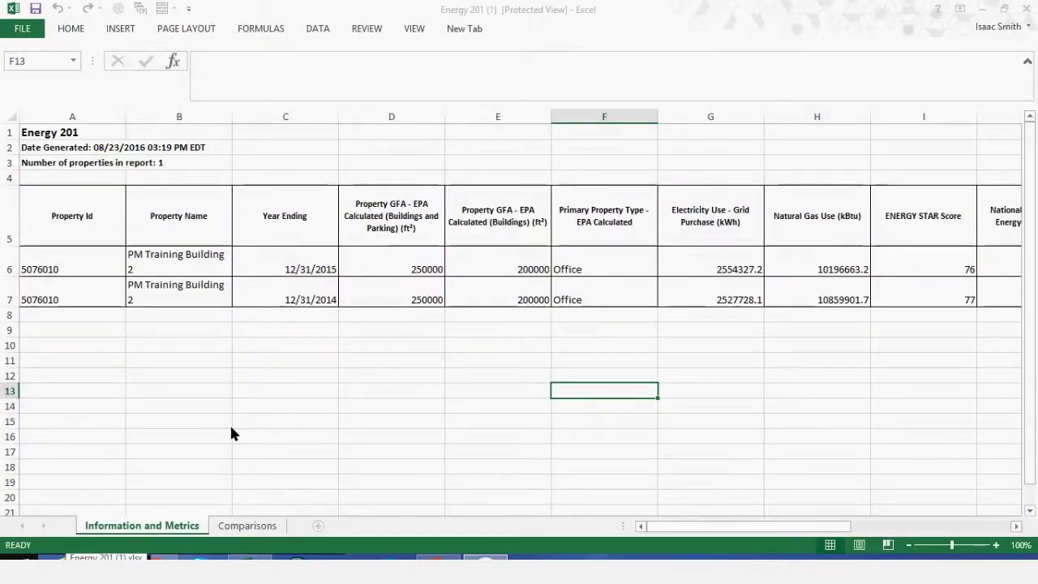
pyautogui.click(230, 424)
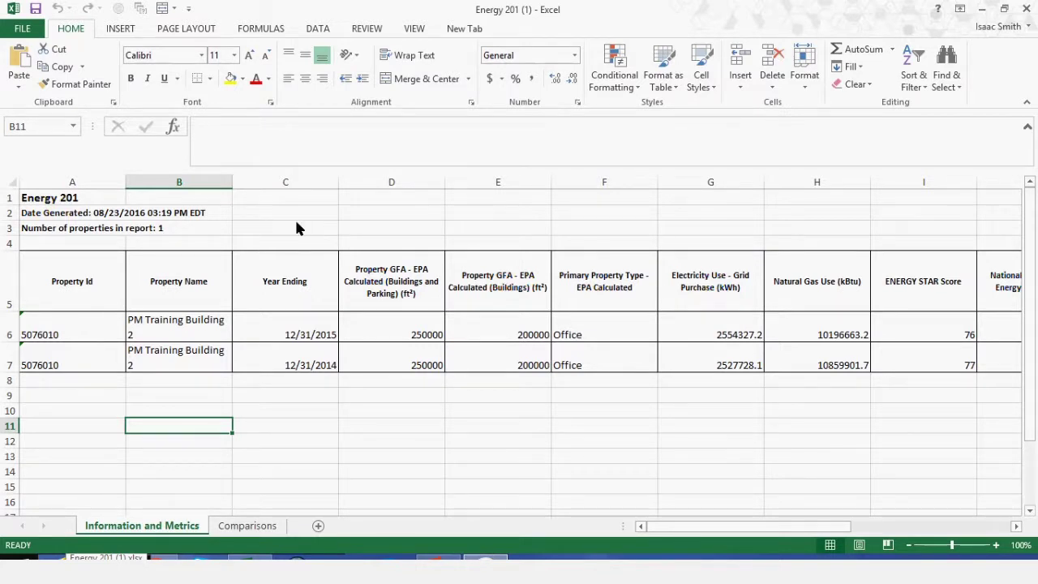
pyautogui.click(311, 332)
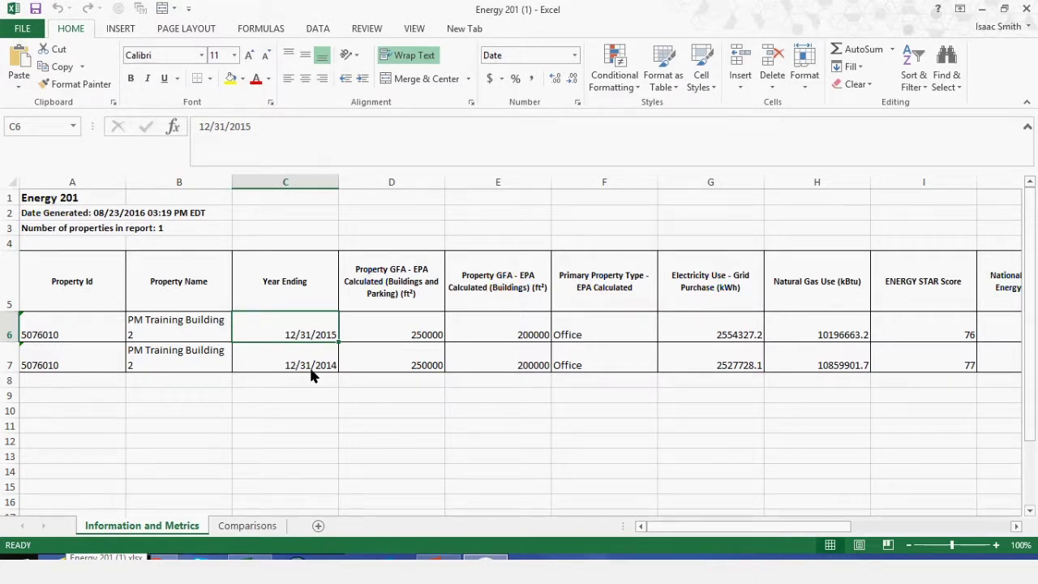
pyautogui.click(309, 365)
pyautogui.click(313, 409)
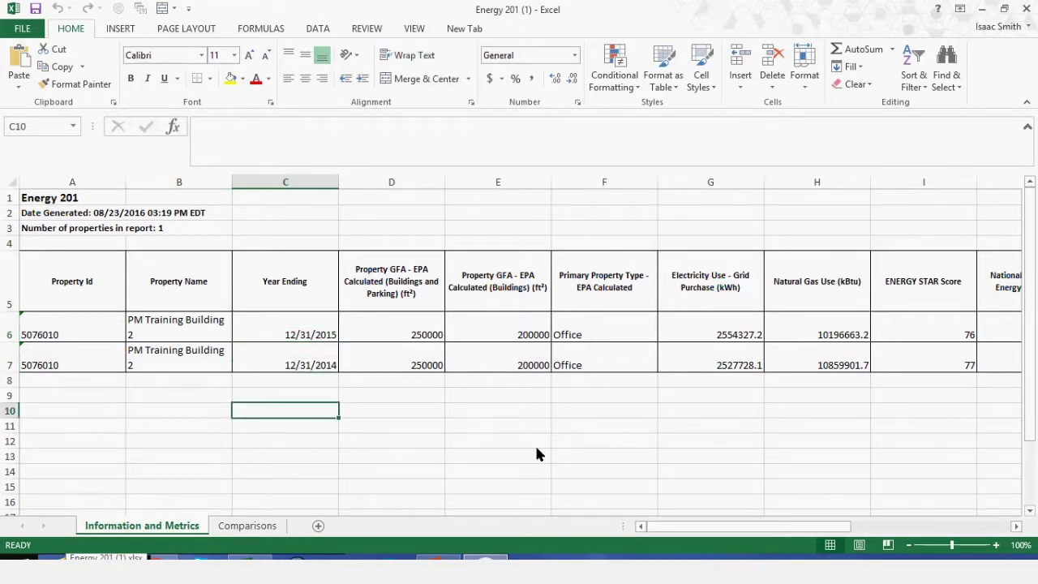
pyautogui.click(527, 442)
# Freeze the panes at cell D6 to lock the header rows and the property ID, name and year columns.
pyautogui.click(415, 335)
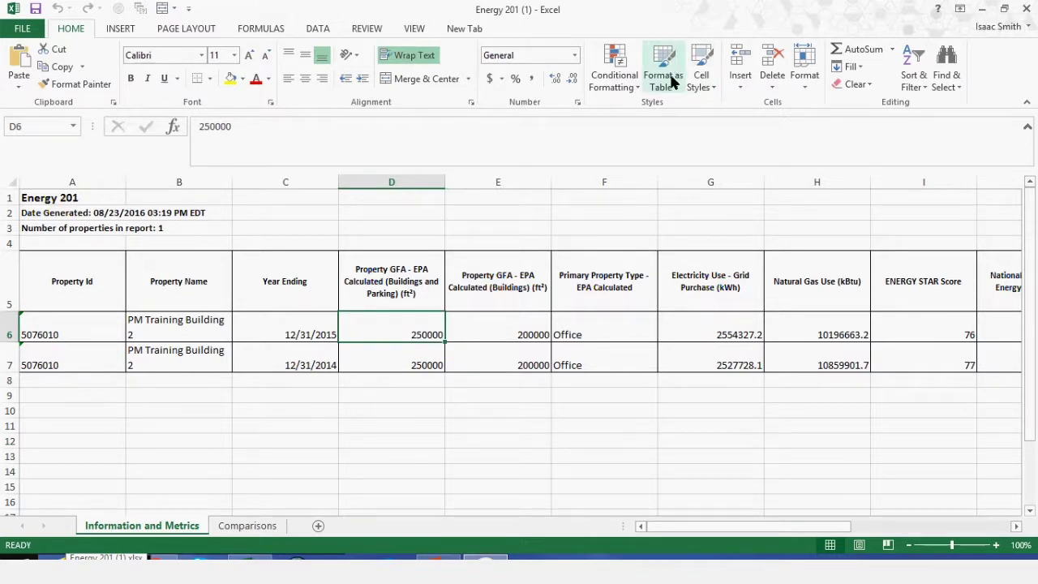
pyautogui.click(415, 28)
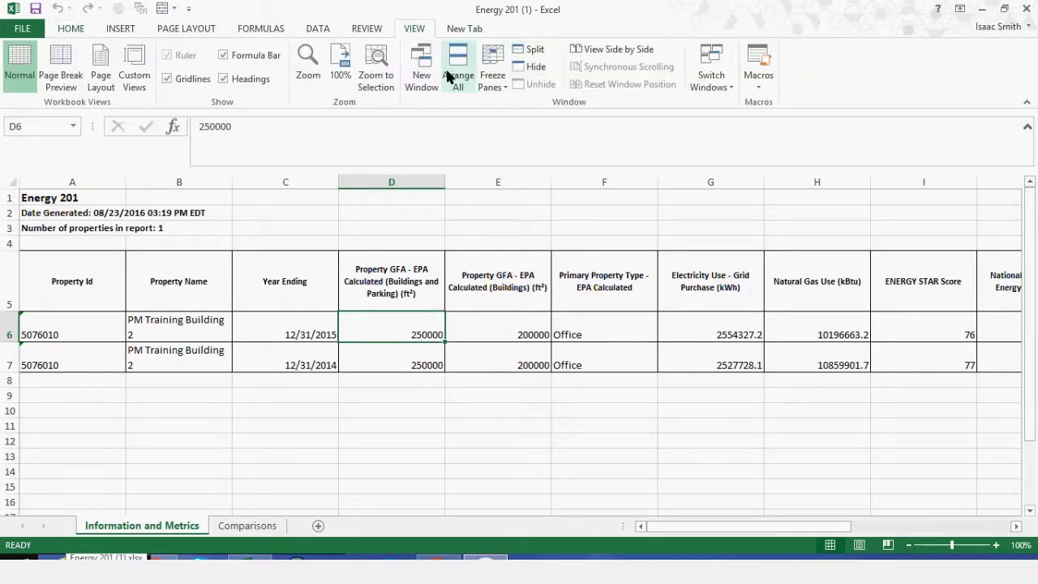
pyautogui.click(492, 66)
pyautogui.click(527, 101)
# Compare the 2015 and 2014 values in the Electricity Use - Grid Purchase (kWh) column.
pyautogui.moveTo(721, 525)
pyautogui.mouseDown()
pyautogui.moveTo(734, 540)
pyautogui.moveTo(794, 535)
pyautogui.moveTo(717, 540)
pyautogui.mouseUp()
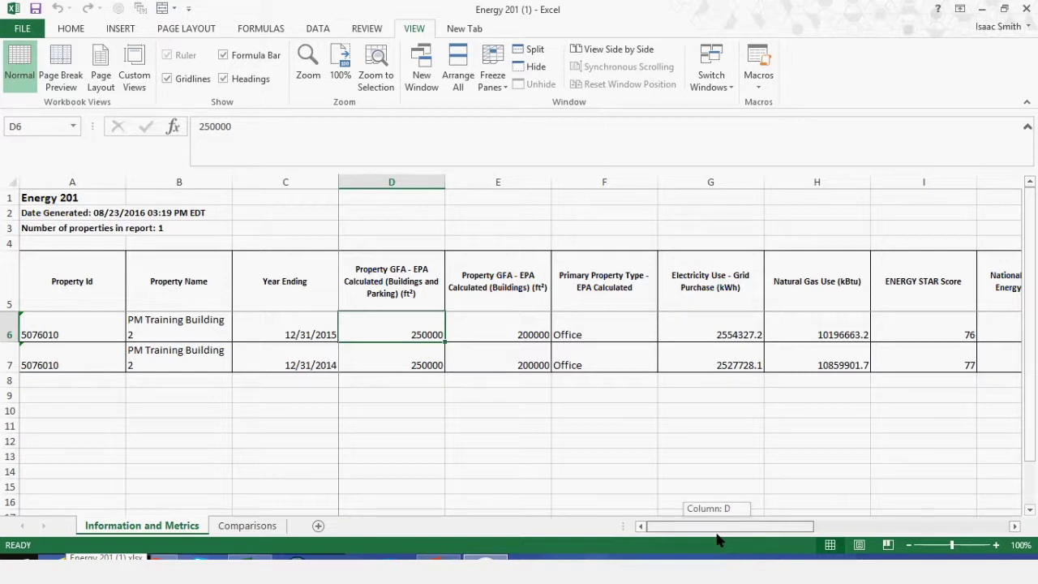
pyautogui.moveTo(717, 540); pyautogui.dragTo(800, 548)
pyautogui.click(505, 409)
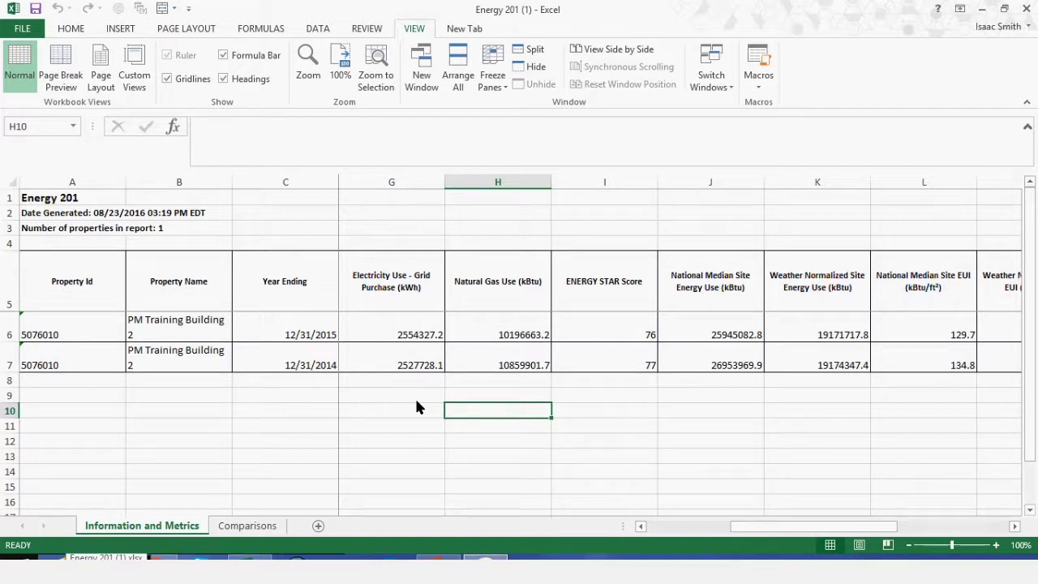
pyautogui.click(417, 398)
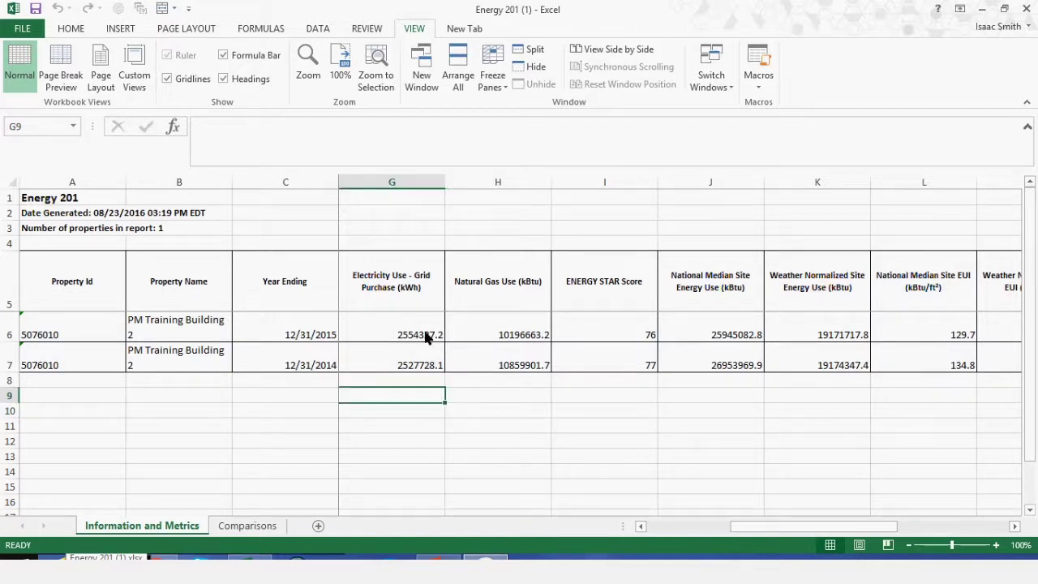
pyautogui.click(425, 338)
pyautogui.click(432, 370)
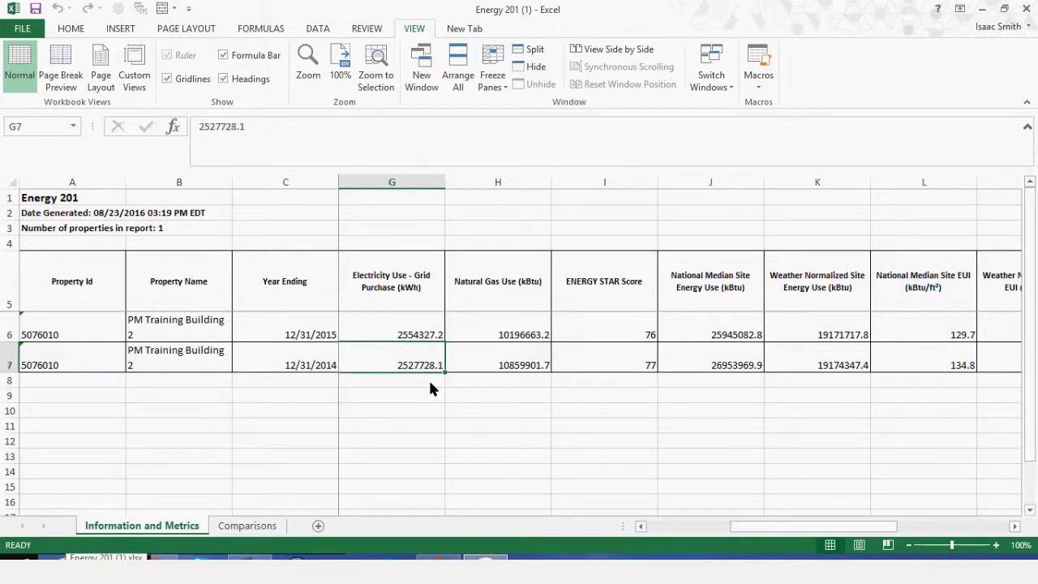
# Calculate the year-over-year change in grid electricity use in G8 with the formula =((G6/G7)-1).
pyautogui.click(430, 385)
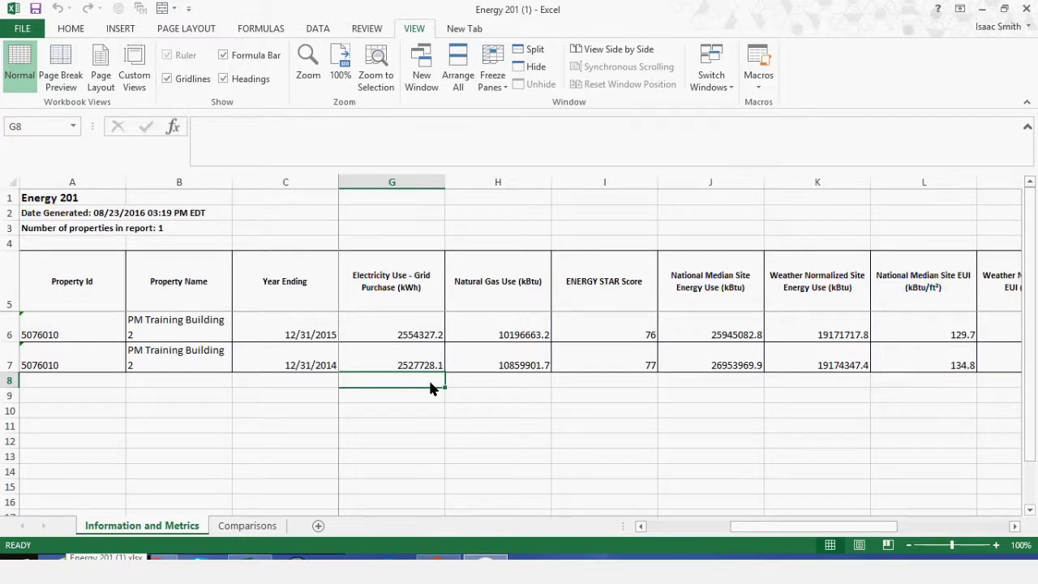
pyautogui.write('=')
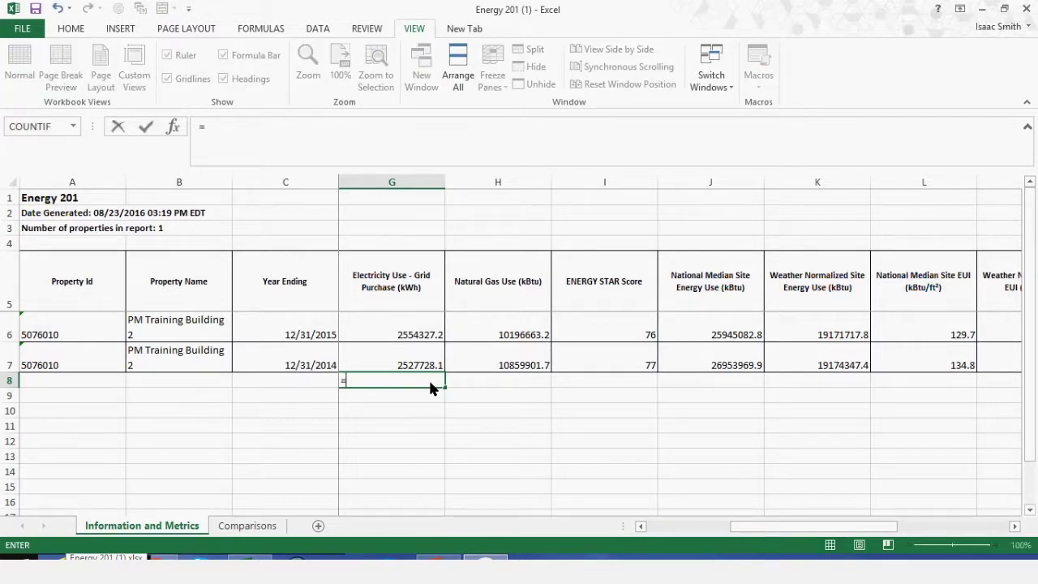
pyautogui.write('((')
pyautogui.click(408, 333)
pyautogui.write('/')
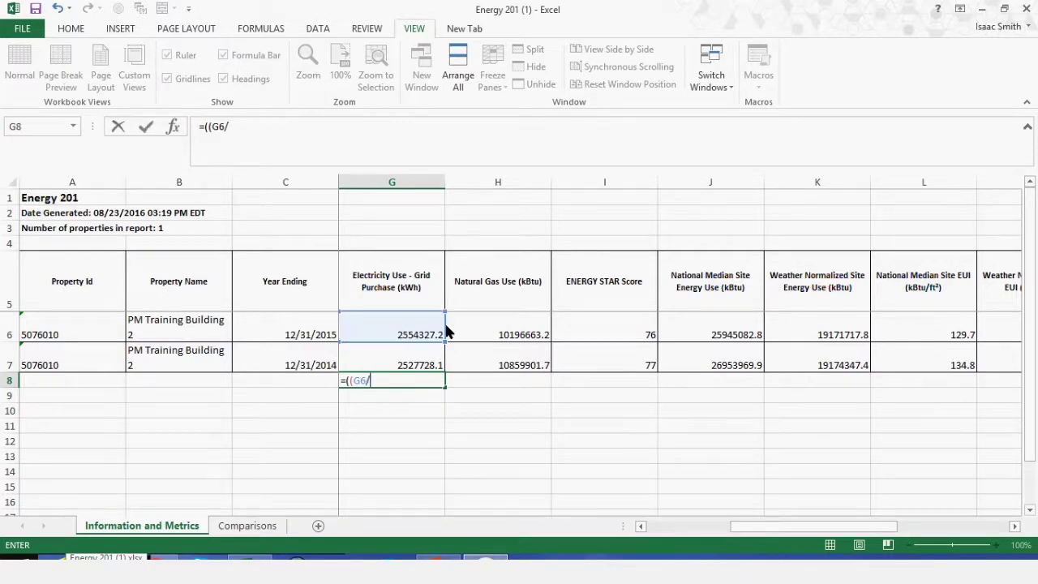
pyautogui.click(392, 362)
pyautogui.write(')')
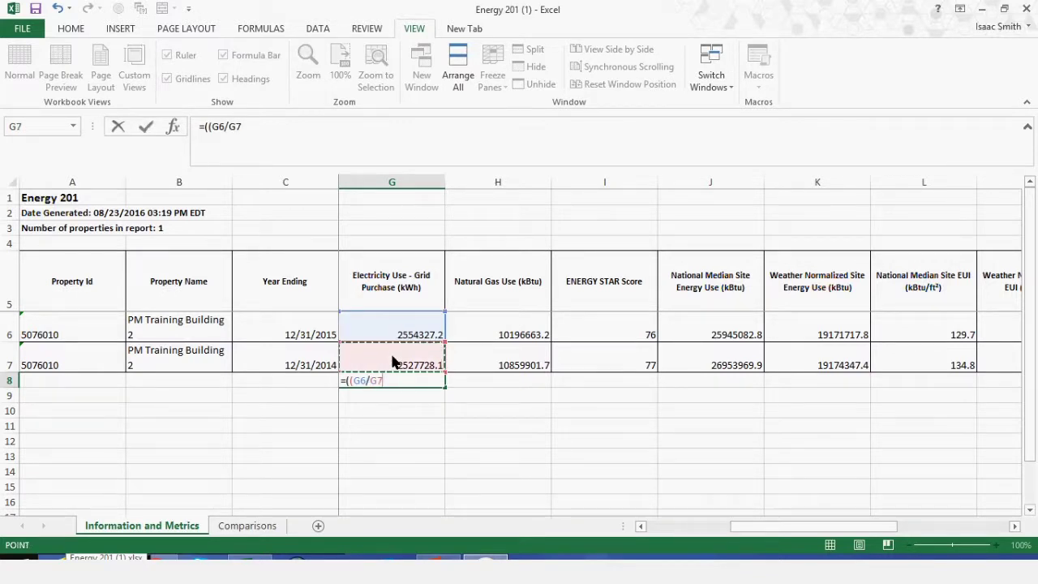
pyautogui.write('-1)')
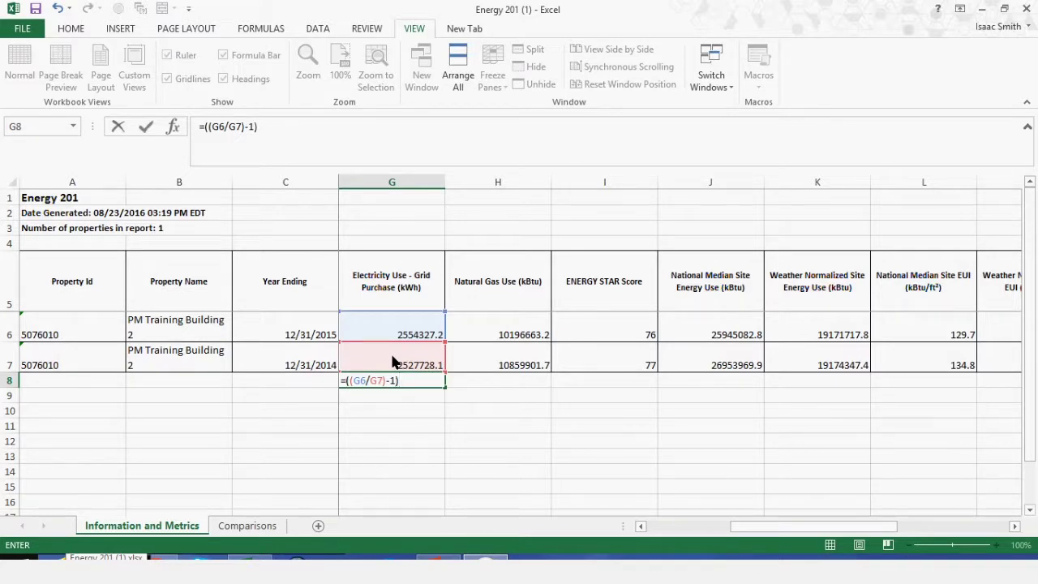
pyautogui.press('Return')
# Format the electricity change in G8 as a percentage with one decimal place.
pyautogui.click(383, 382)
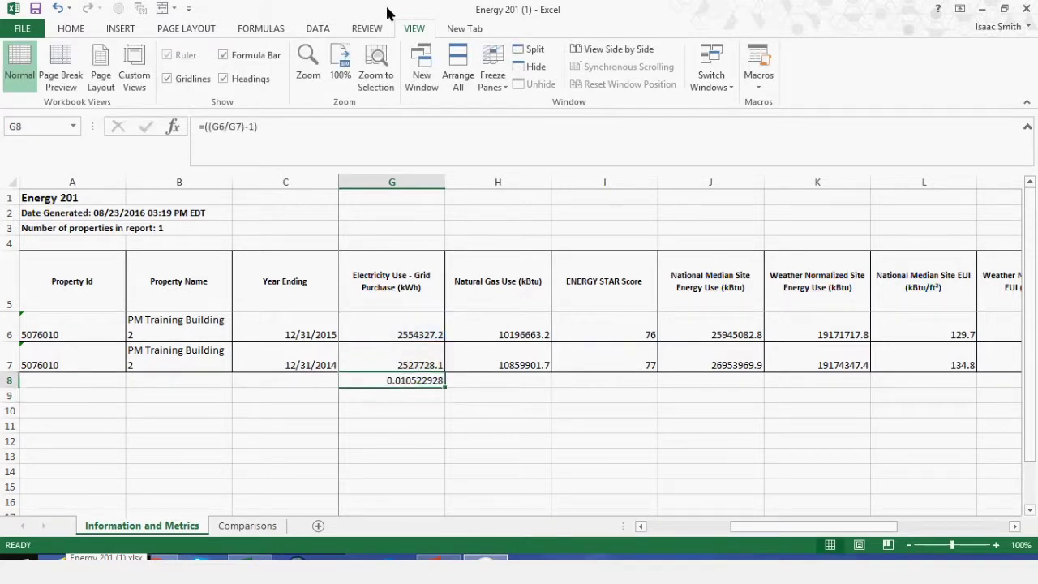
pyautogui.click(320, 26)
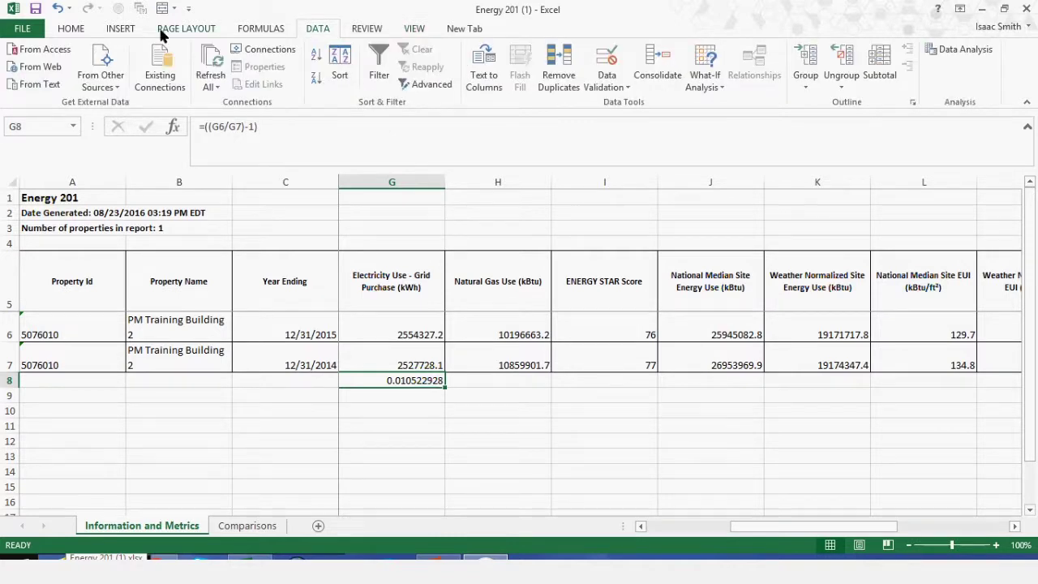
pyautogui.click(80, 30)
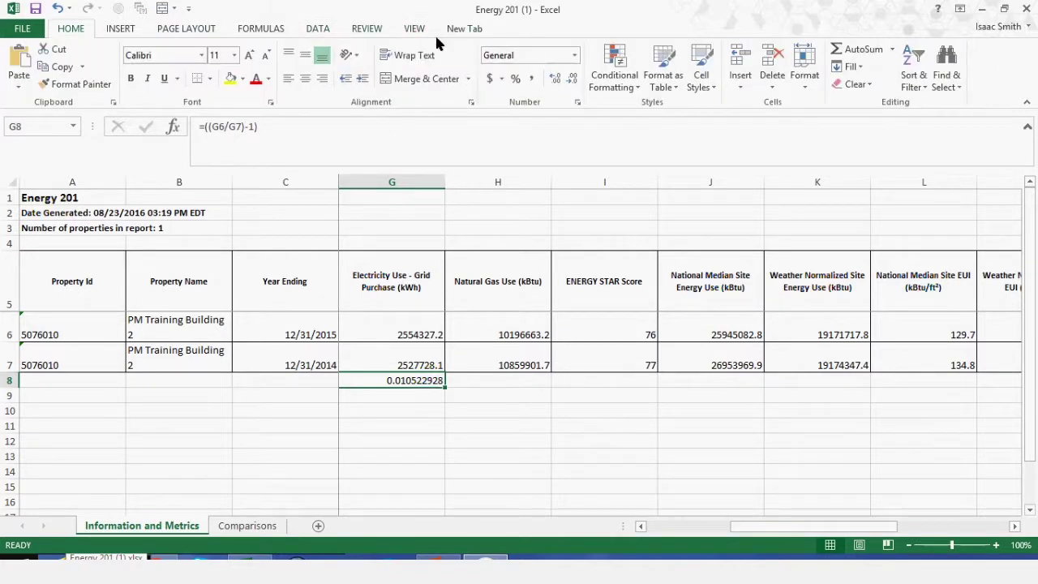
pyautogui.click(515, 78)
pyautogui.click(555, 78)
pyautogui.click(481, 438)
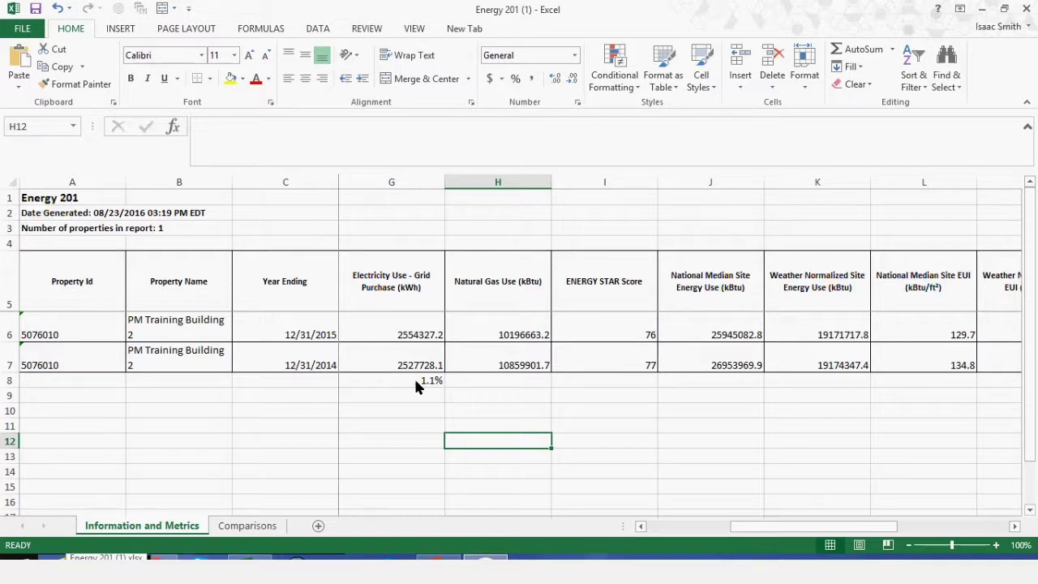
# Fill the percentage change formula from G8 across to H8 for Natural Gas Use.
pyautogui.click(442, 383)
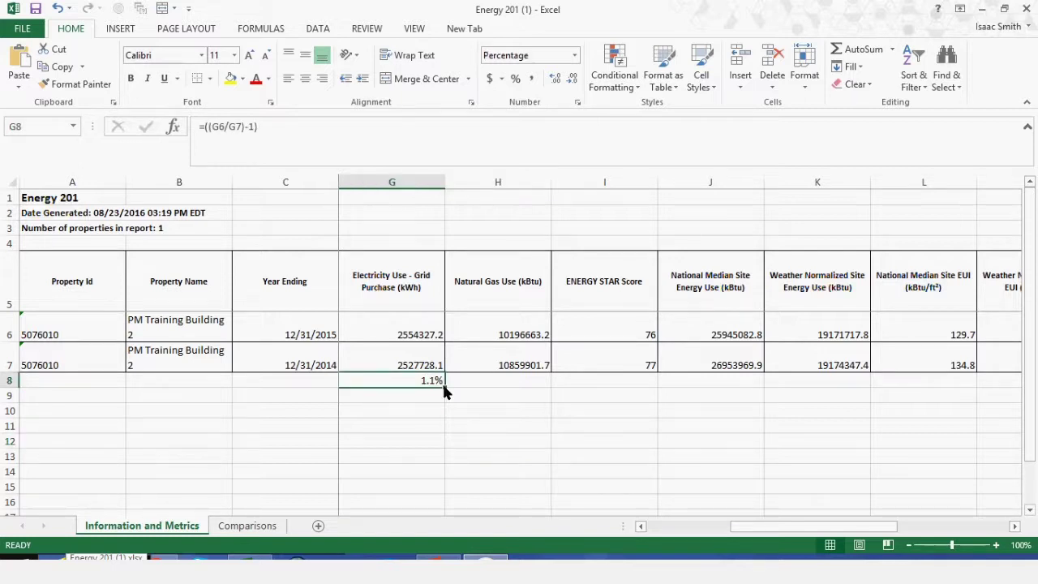
pyautogui.moveTo(442, 382); pyautogui.dragTo(512, 397)
pyautogui.click(512, 408)
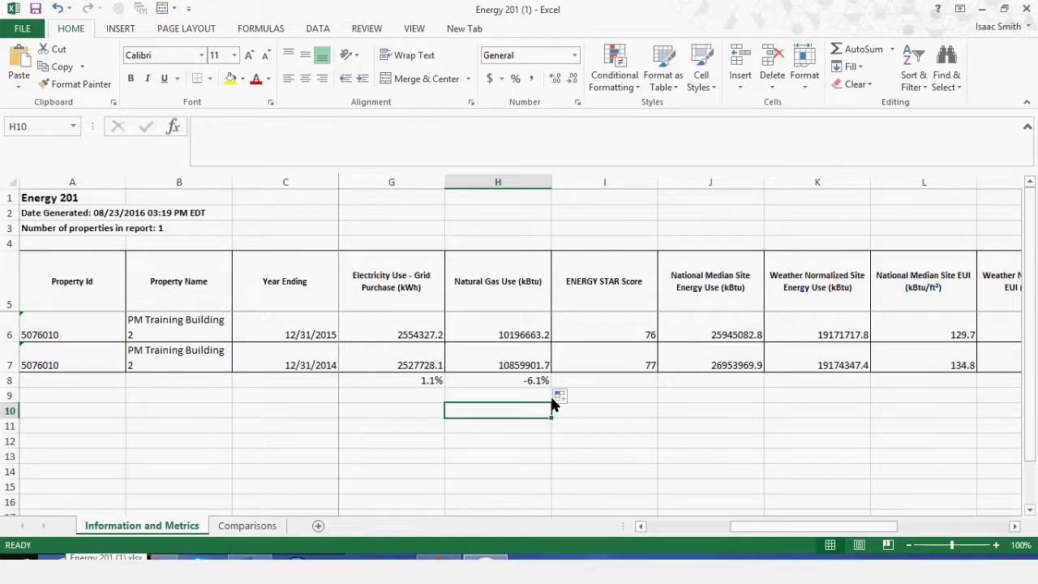
# Copy the change formula from H8 to K8 under Weather Normalized Site Energy Use and show it with two decimal places.
pyautogui.click(538, 385)
pyautogui.rightClick(538, 385)
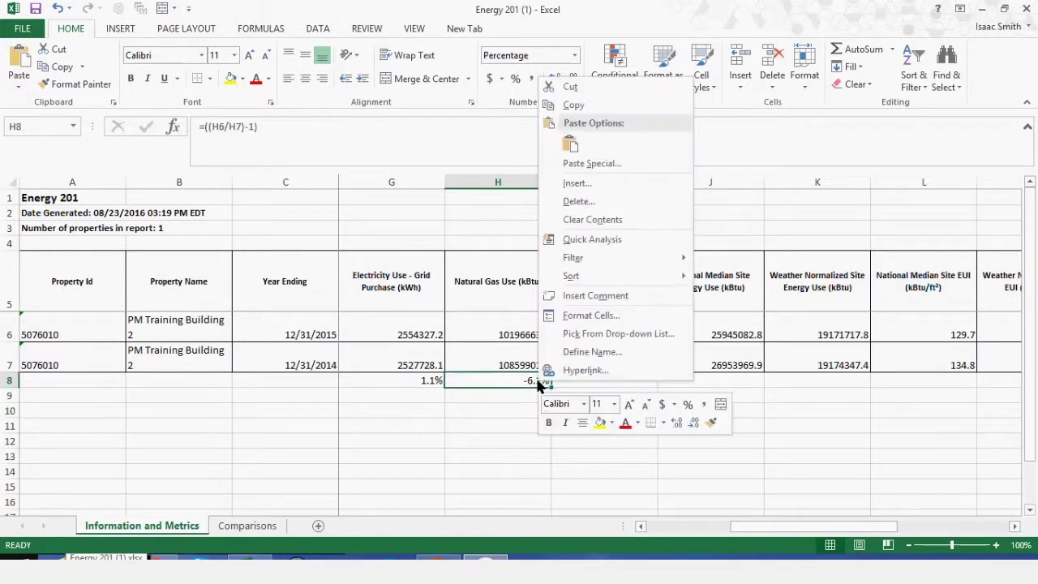
pyautogui.click(526, 386)
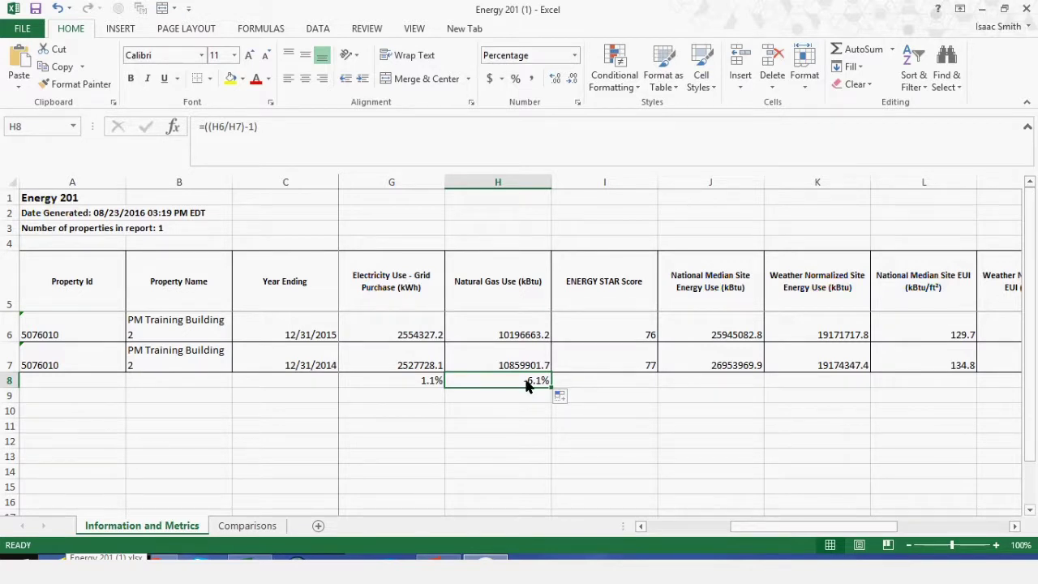
pyautogui.hotkey('ctrl', 'c')
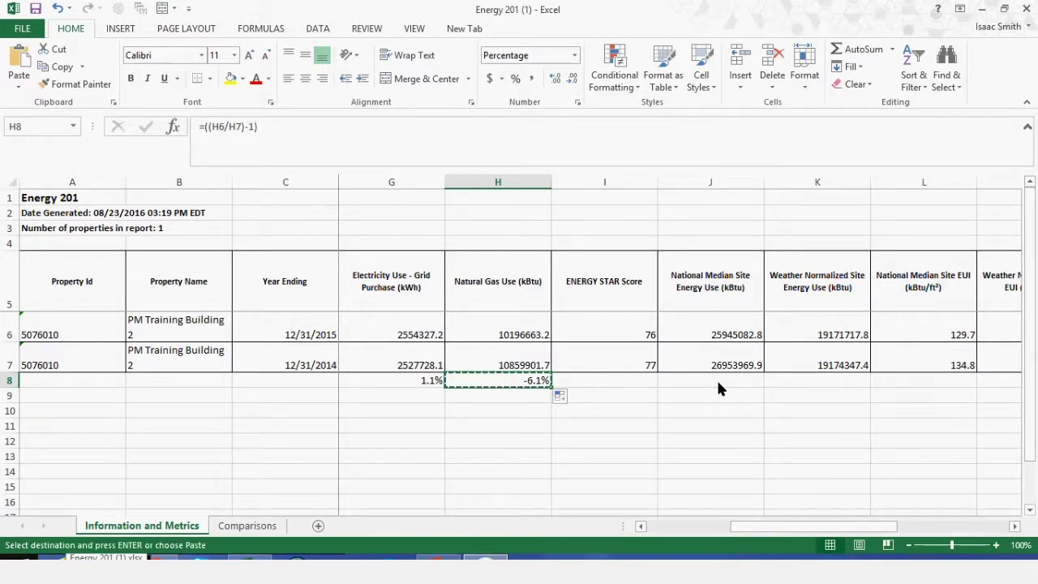
pyautogui.click(806, 381)
pyautogui.rightClick(806, 380)
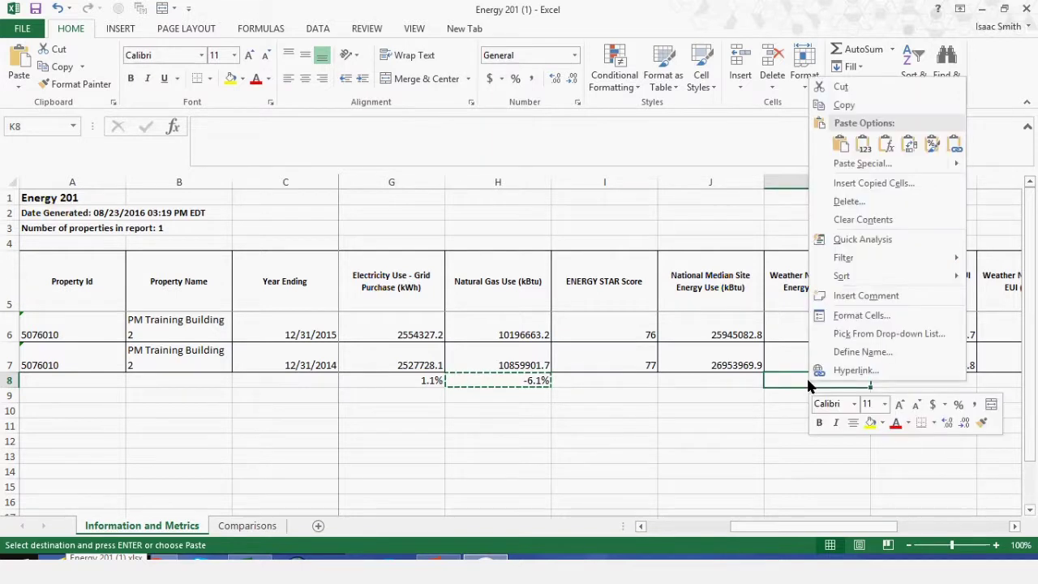
pyautogui.click(863, 145)
pyautogui.click(841, 146)
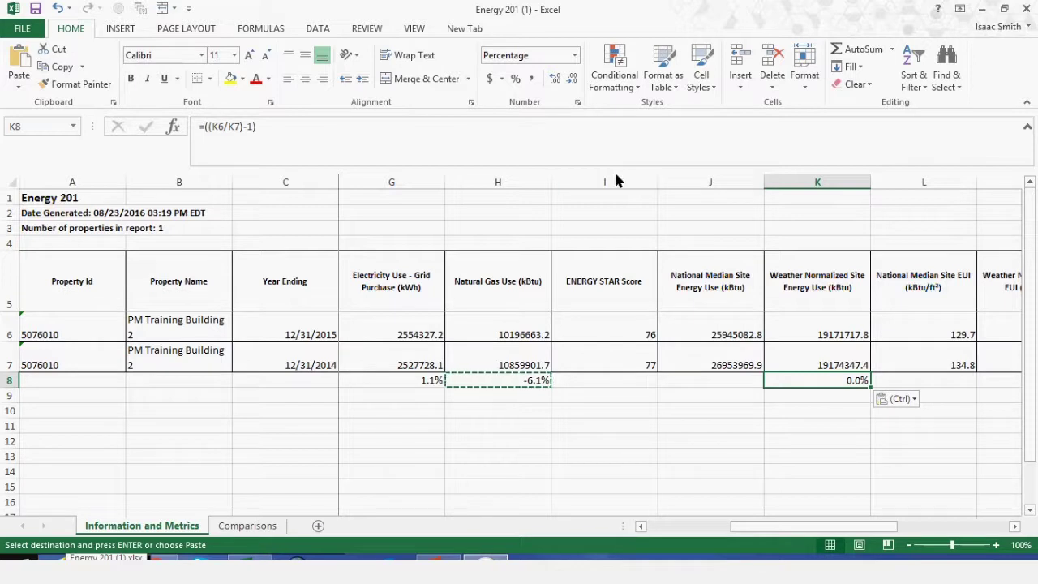
pyautogui.click(555, 78)
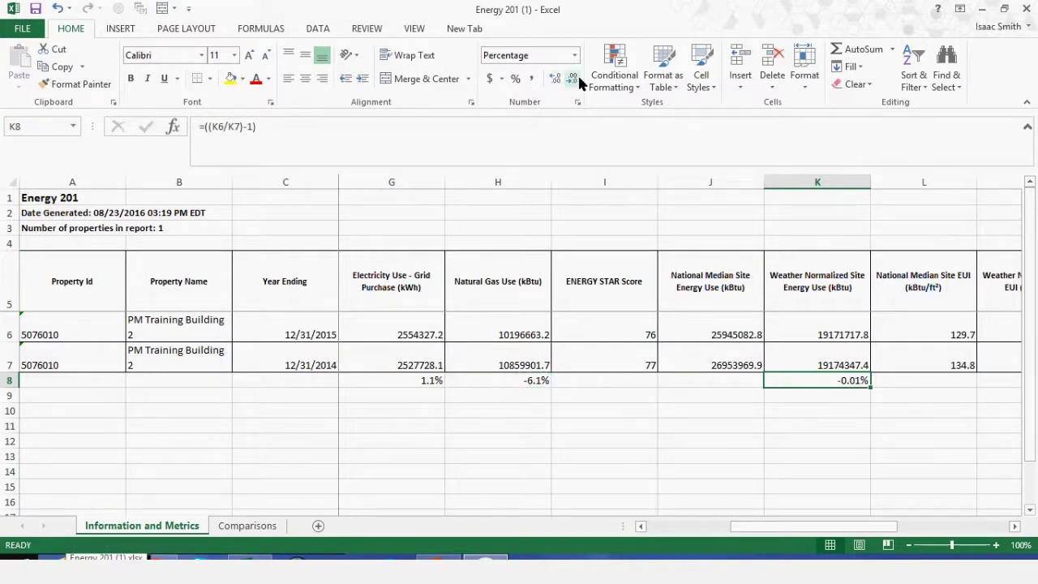
pyautogui.click(923, 471)
# Examine the % Difference from National Median Site EUI values alongside the Weather Normalized Site EUI for both years.
pyautogui.moveTo(852, 528); pyautogui.dragTo(933, 510)
pyautogui.click(783, 457)
pyautogui.moveTo(833, 328); pyautogui.dragTo(840, 357)
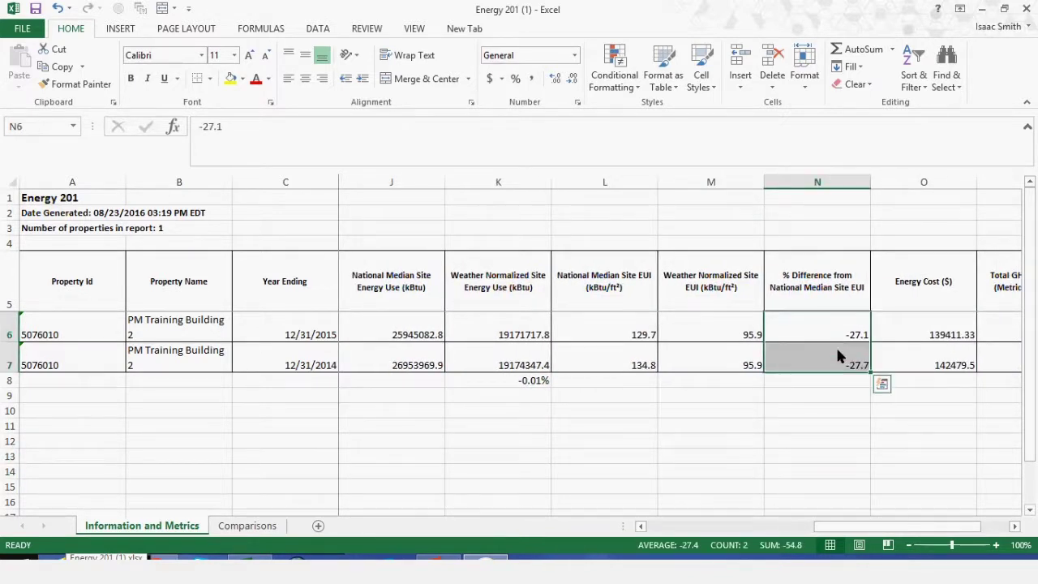
pyautogui.click(800, 438)
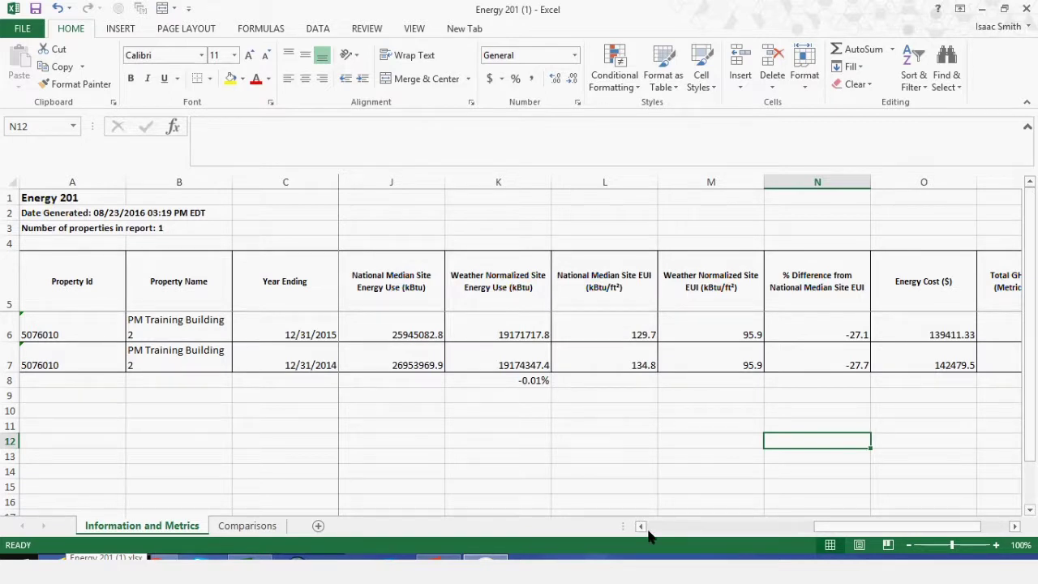
pyautogui.click(643, 527)
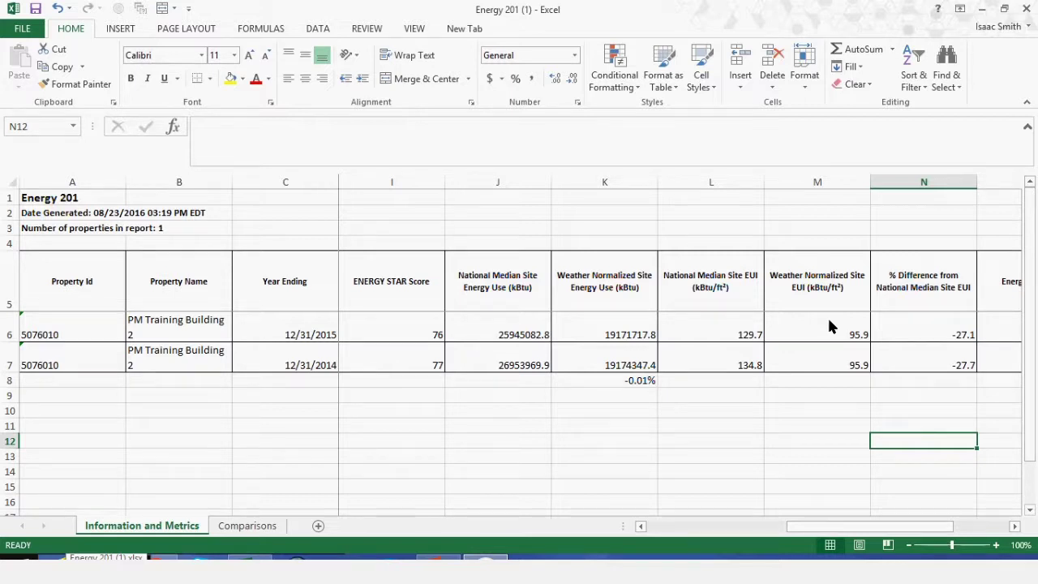
pyautogui.click(828, 322)
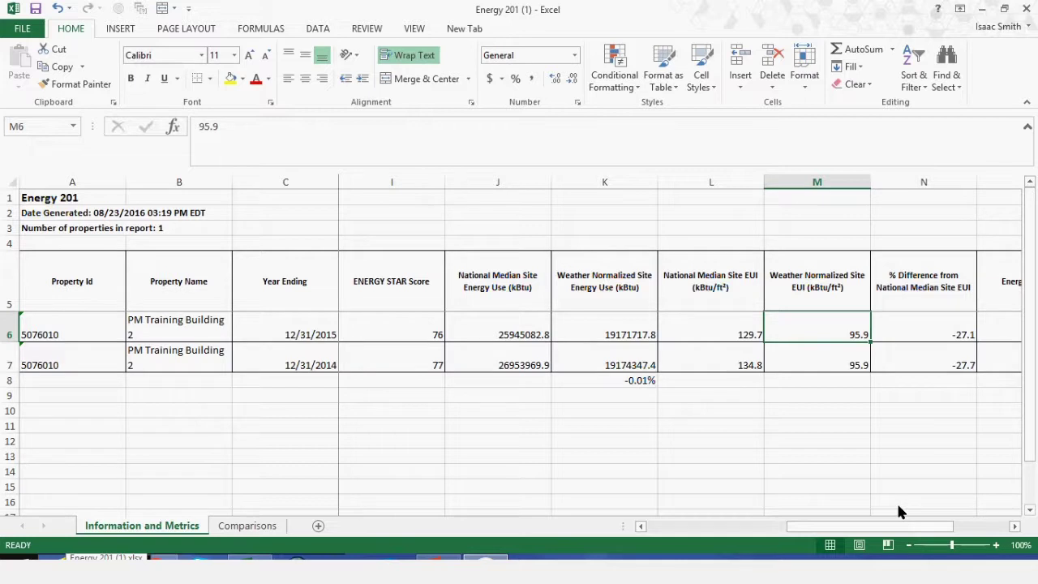
# Replace the 2015 % Difference from National Median Site EUI in N6 with the formula =((M6/L6)-1).
pyautogui.click(923, 328)
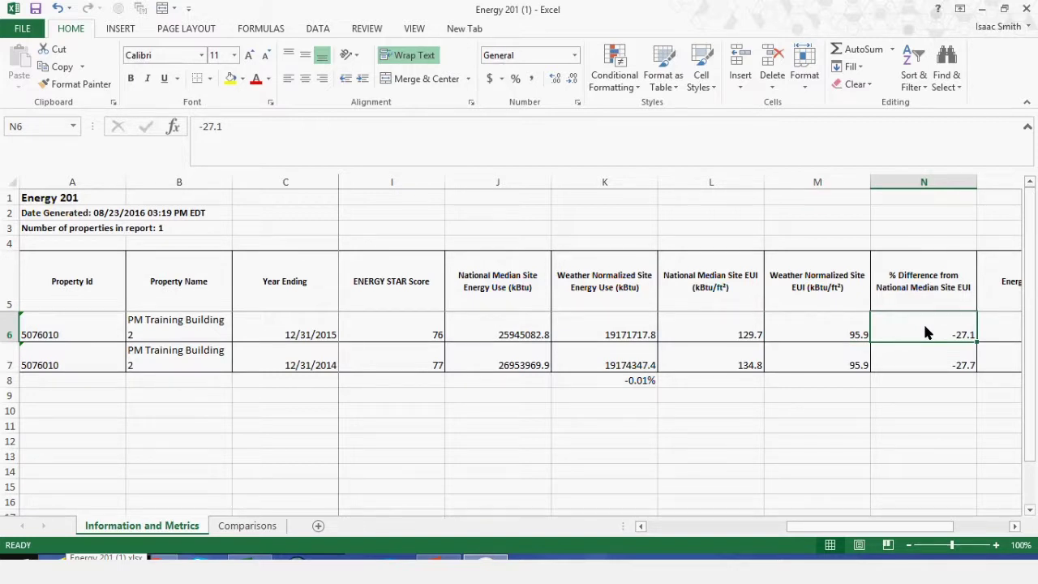
pyautogui.write('(')
pyautogui.press('BackSpace')
pyautogui.write('=((')
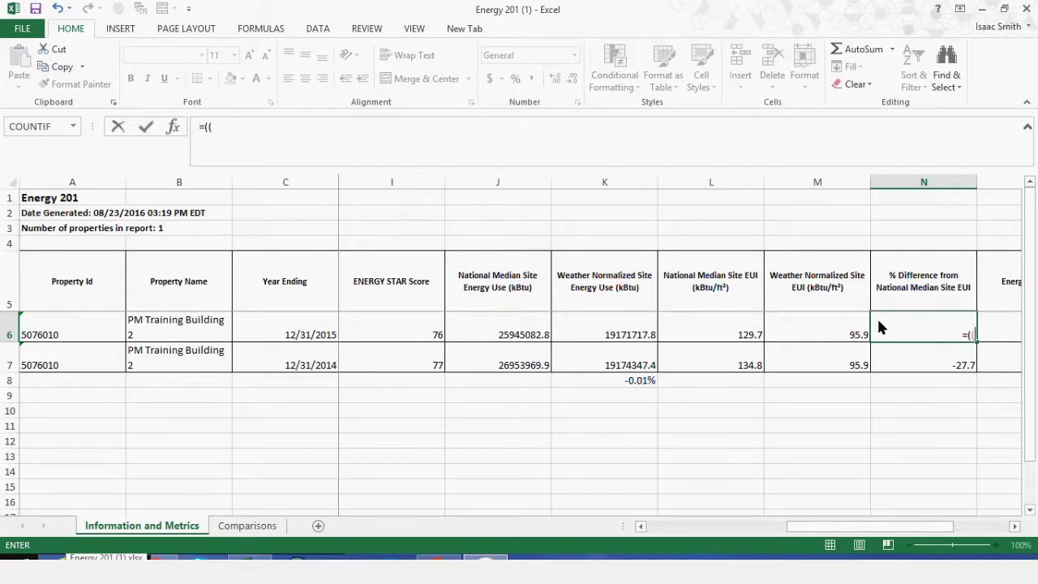
pyautogui.click(812, 328)
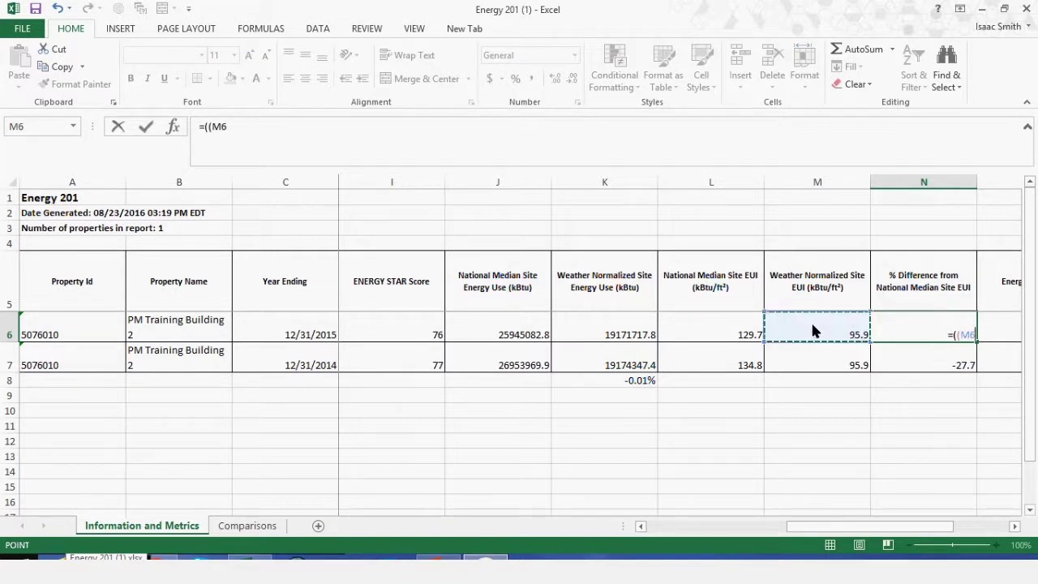
pyautogui.write('/')
pyautogui.click(697, 315)
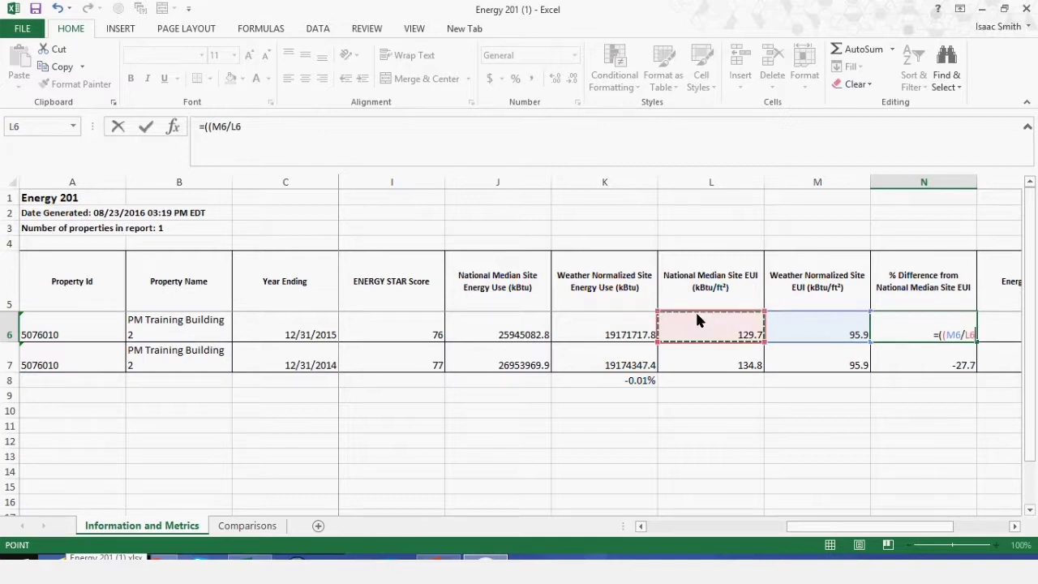
pyautogui.write(')-1)')
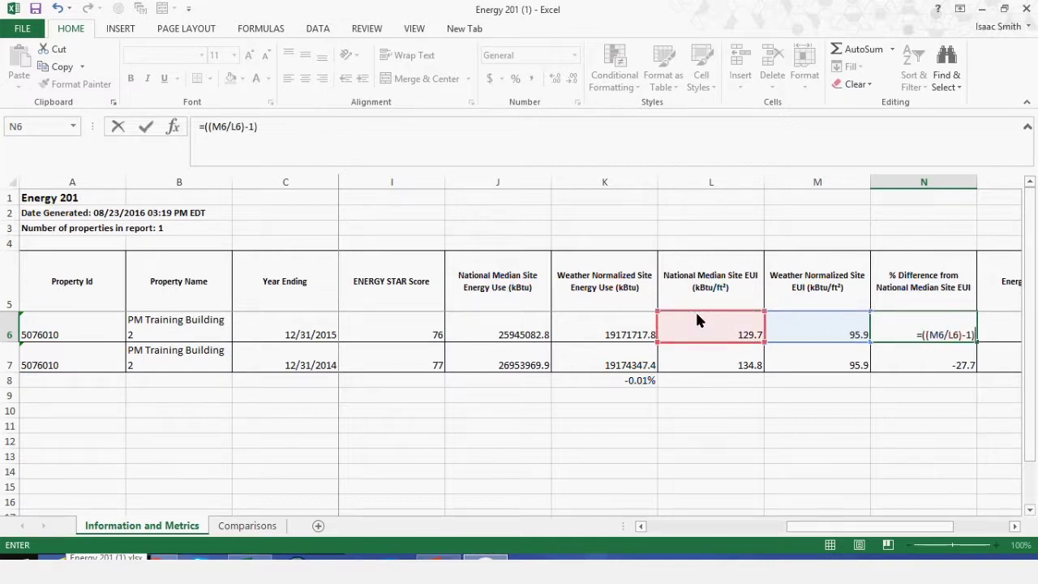
pyautogui.press('Return')
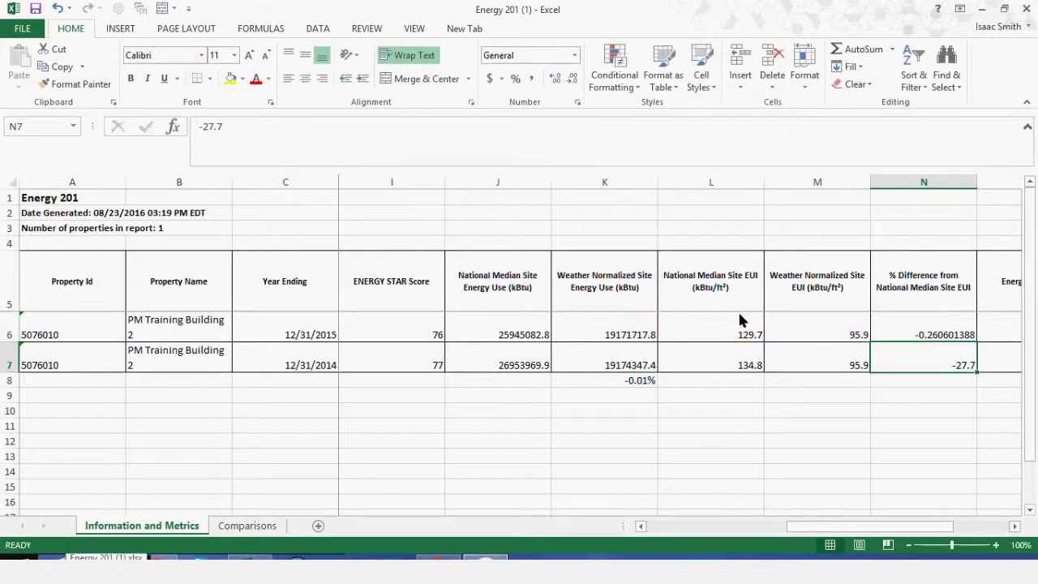
# Format N6 as a percentage without decimals and bring the Energy Cost and Total GHG Emissions columns into view.
pyautogui.click(909, 325)
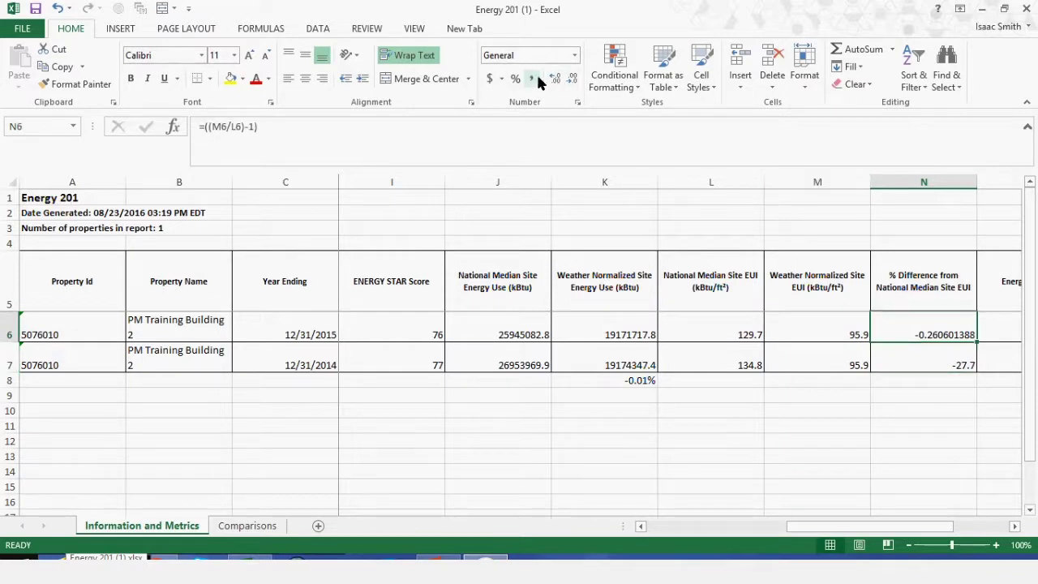
pyautogui.click(517, 79)
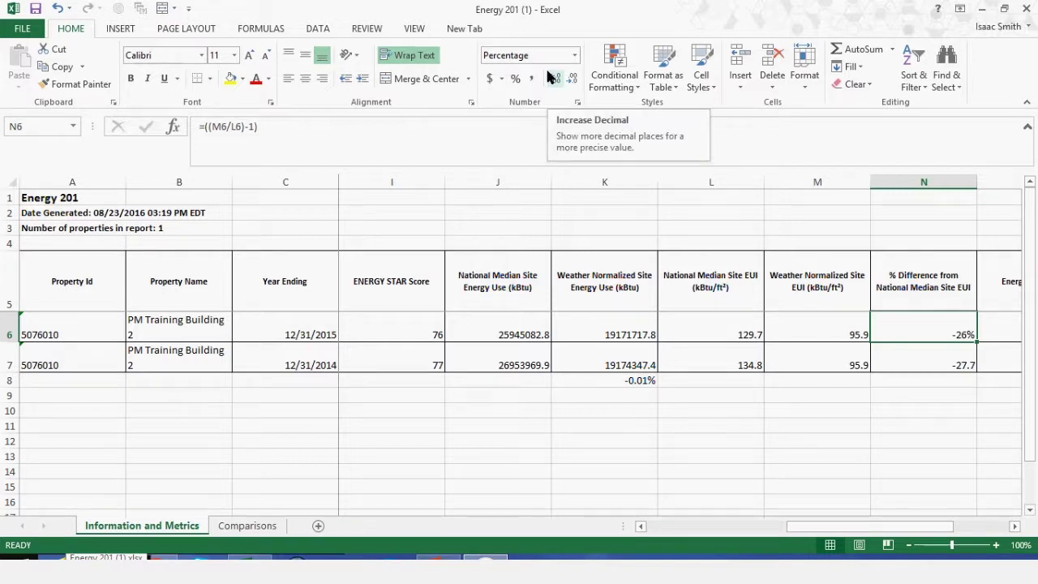
pyautogui.click(814, 454)
pyautogui.moveTo(841, 527); pyautogui.dragTo(919, 524)
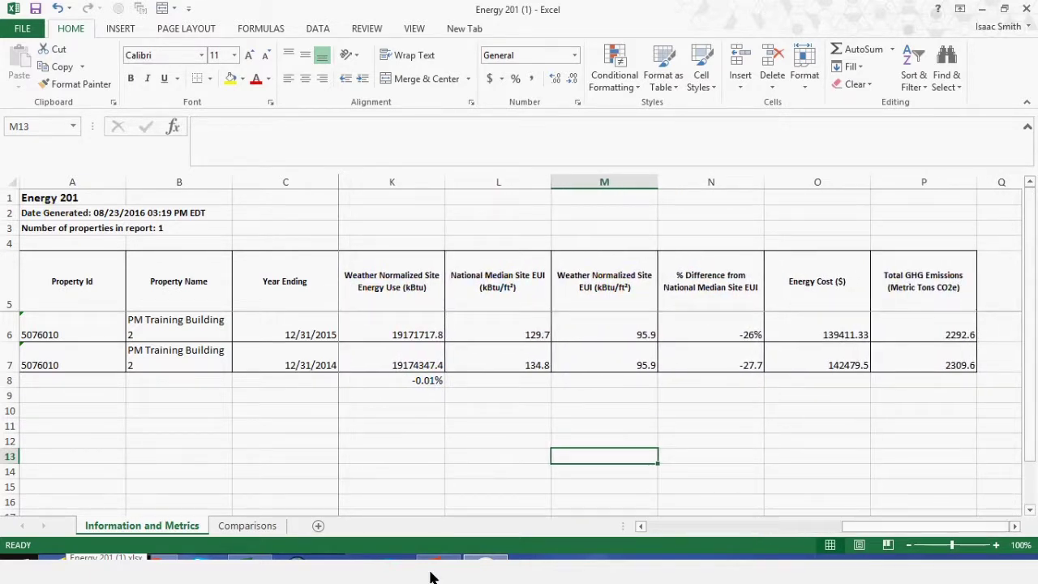